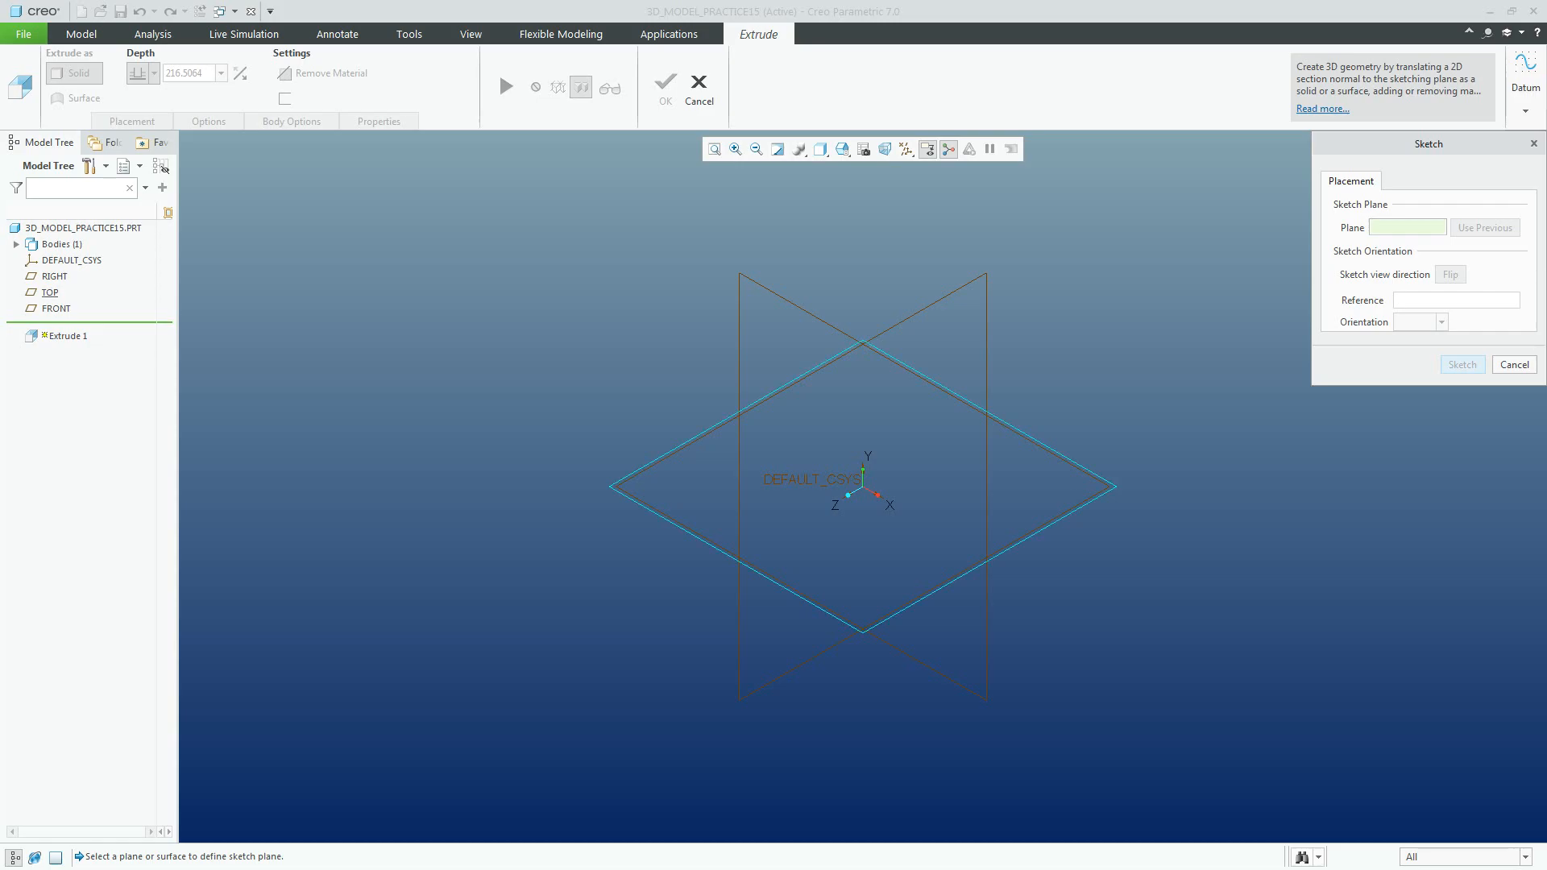
Sketch a centre rectangle about 239 high at the origin on the TOP plane for the first extrusion
key(Return)
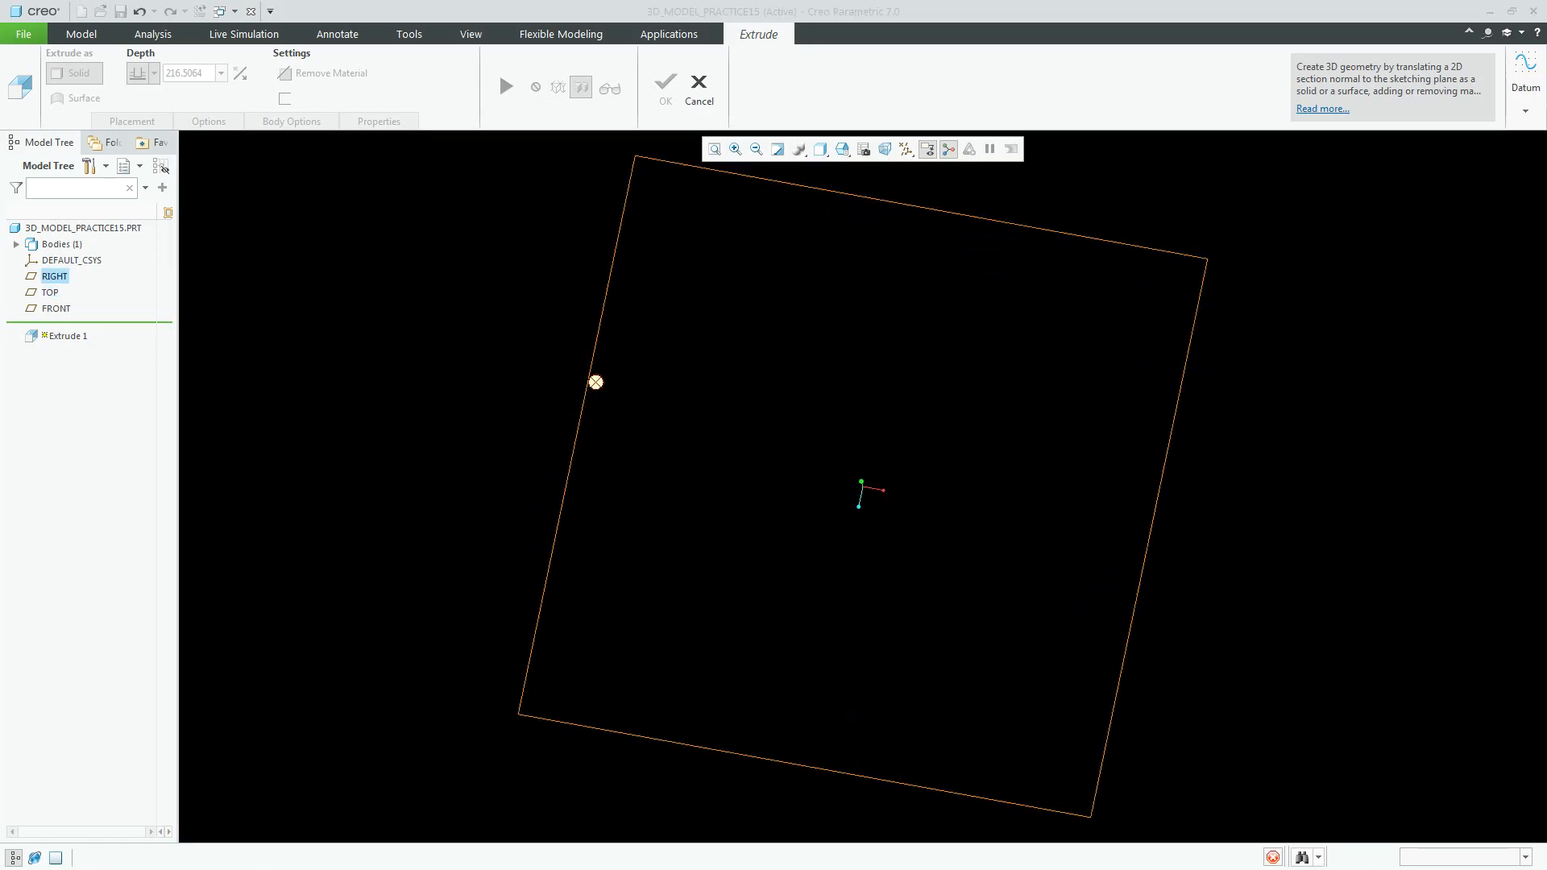
click(411, 76)
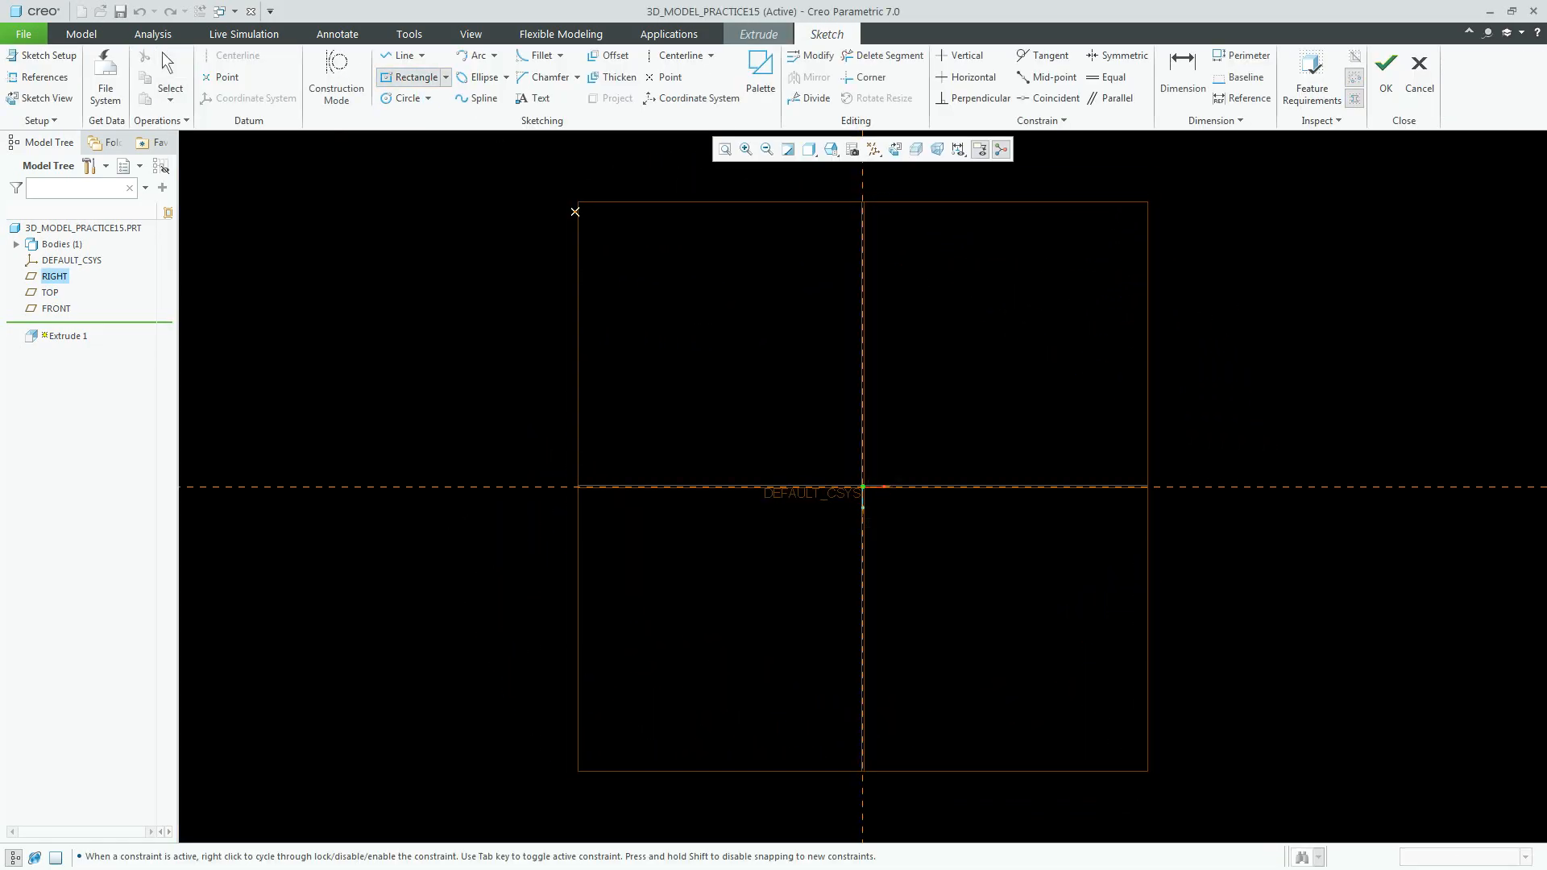
click(862, 487)
click(1076, 620)
middle_click(1106, 594)
Set the rectangle's width to 125 and its height to 200, and finish the sketch
drag(812, 588, 792, 633)
double_click(792, 633)
text(1)
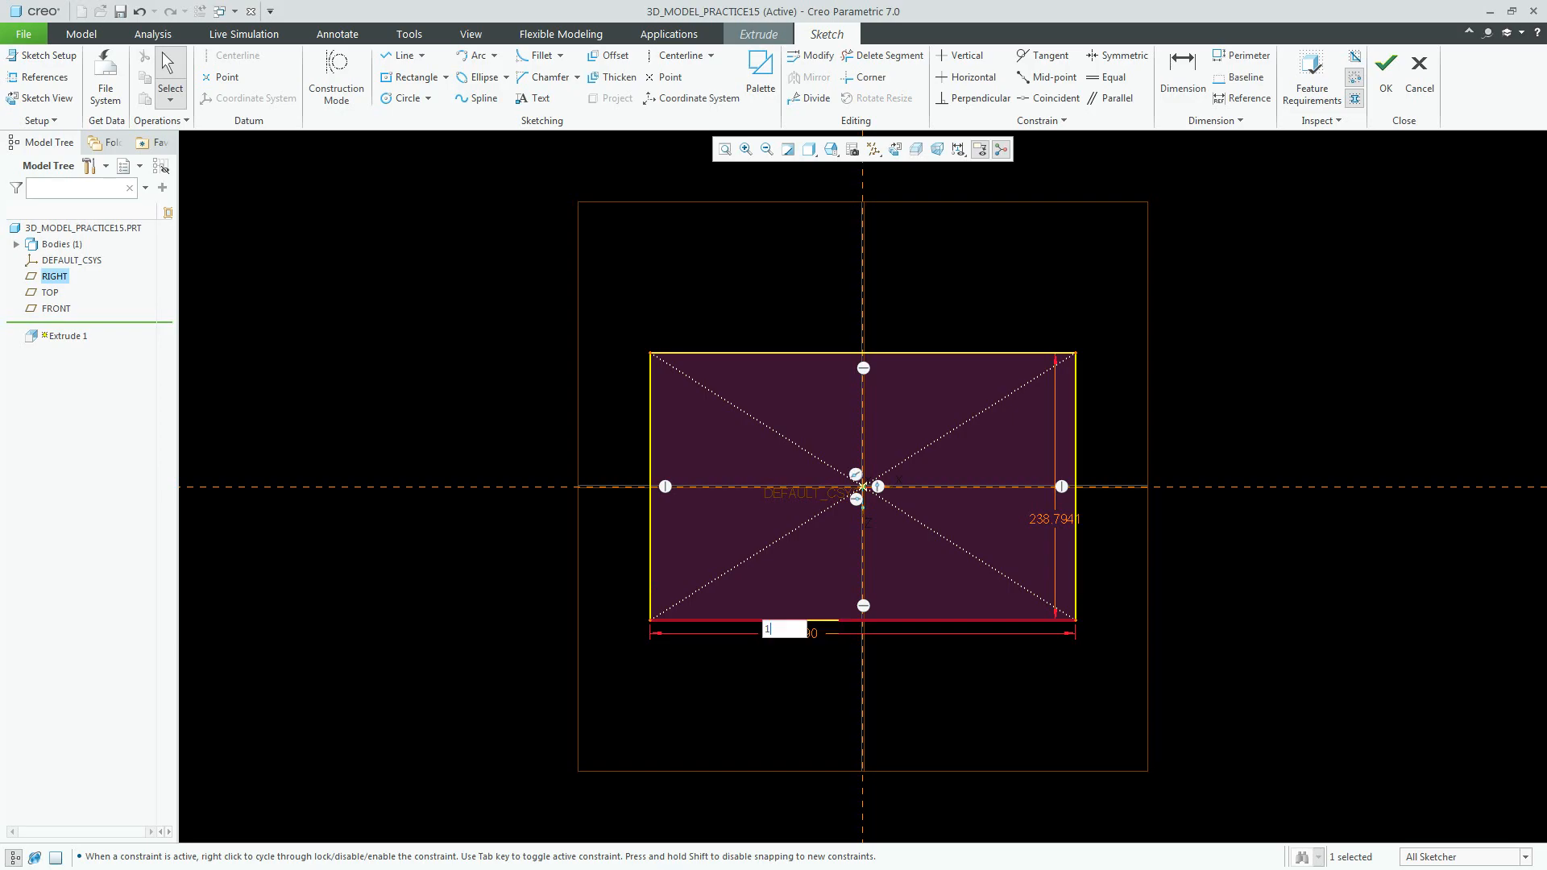
text(25)
key(Return)
double_click(921, 514)
text(200)
key(Return)
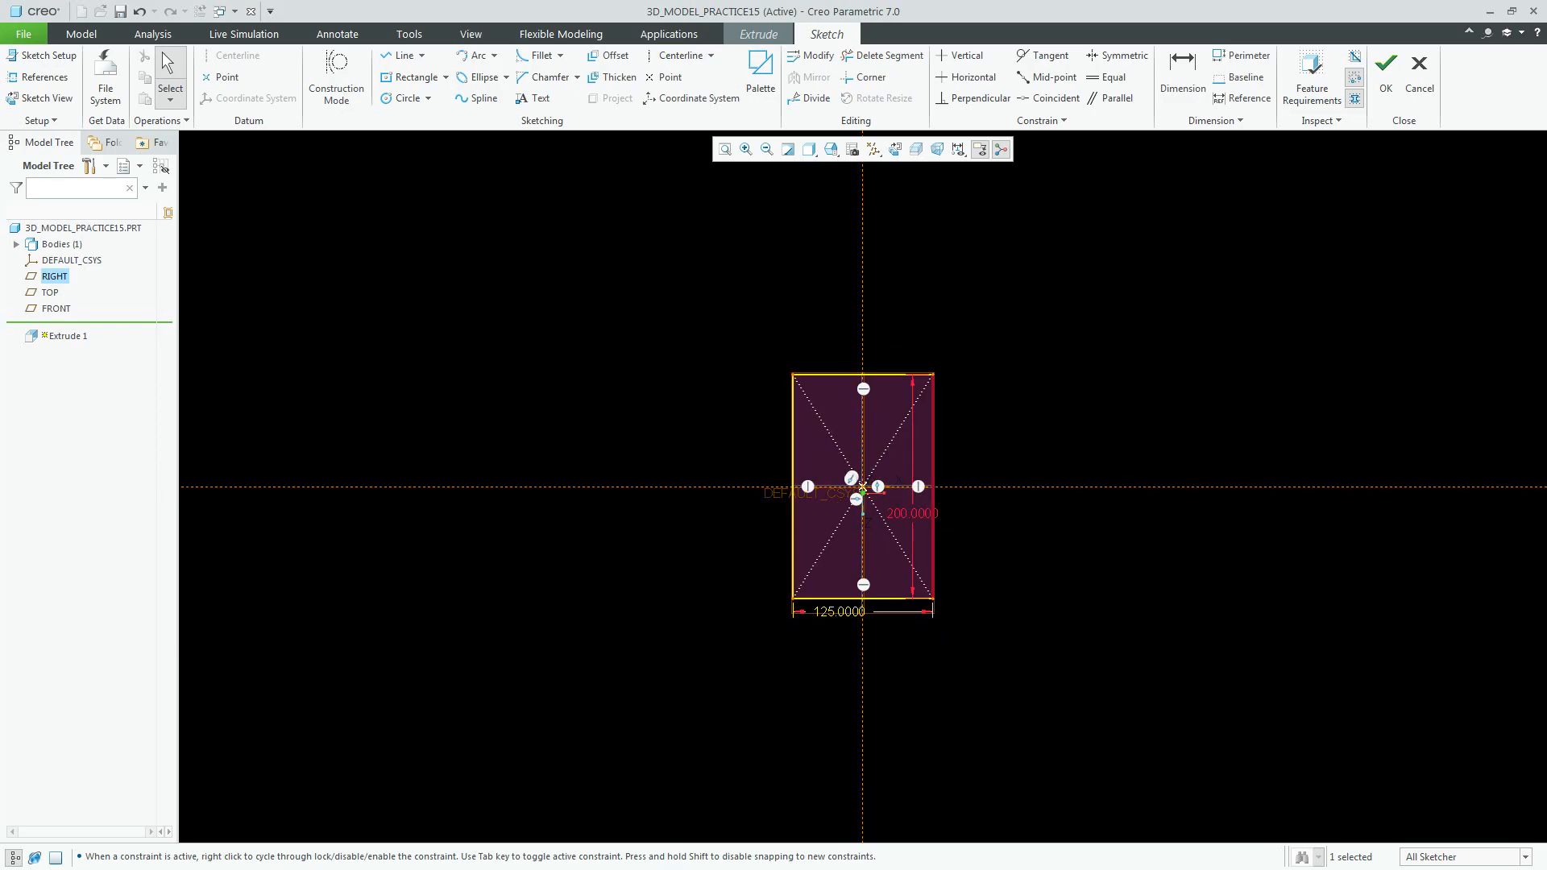
key(Escape)
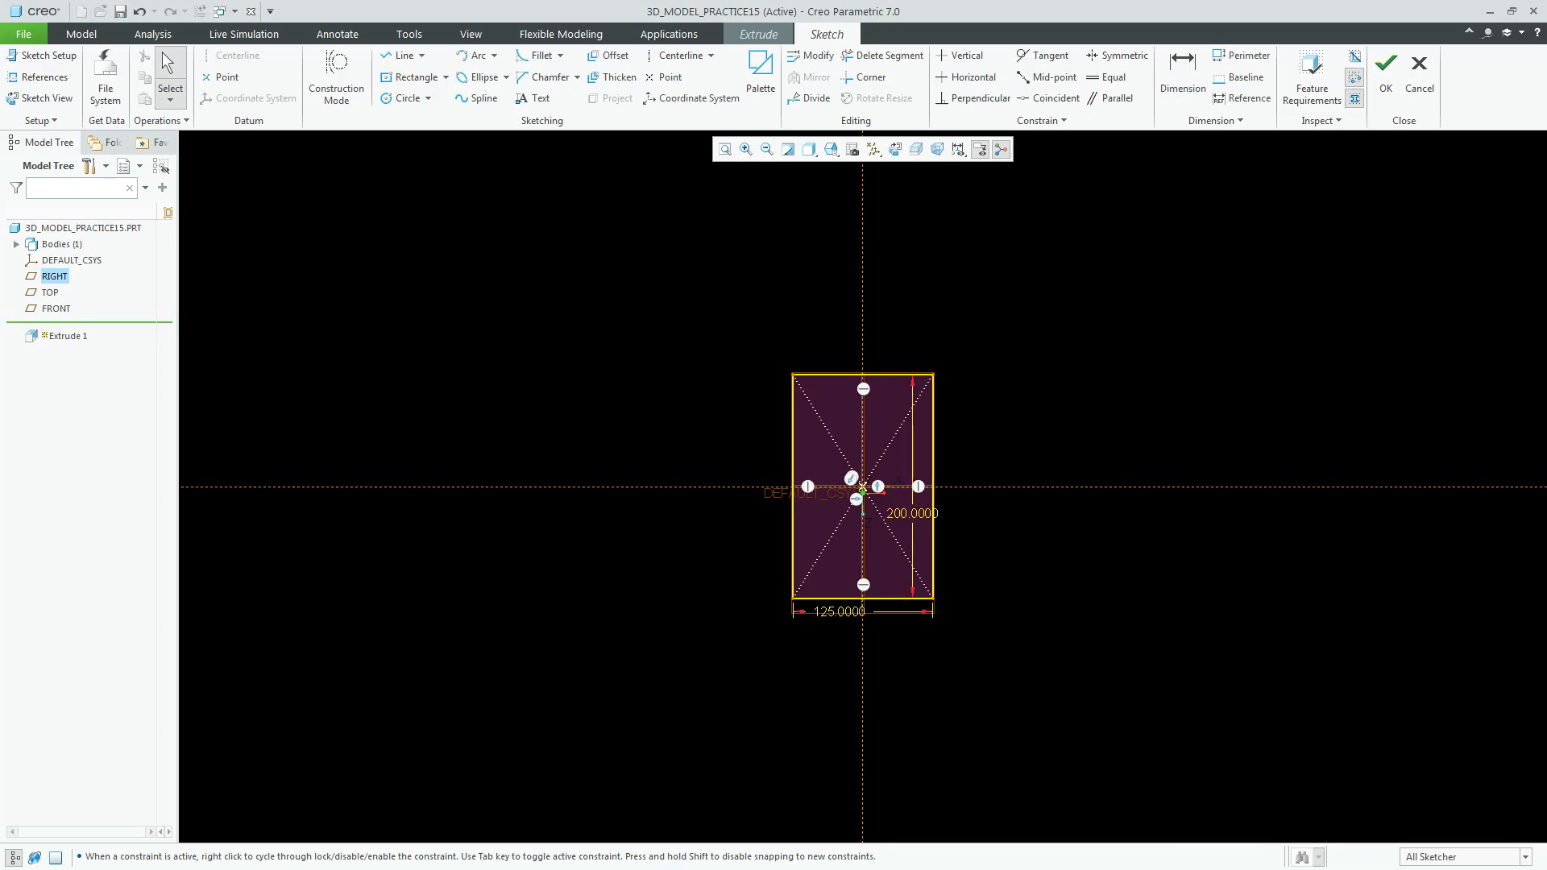
click(724, 149)
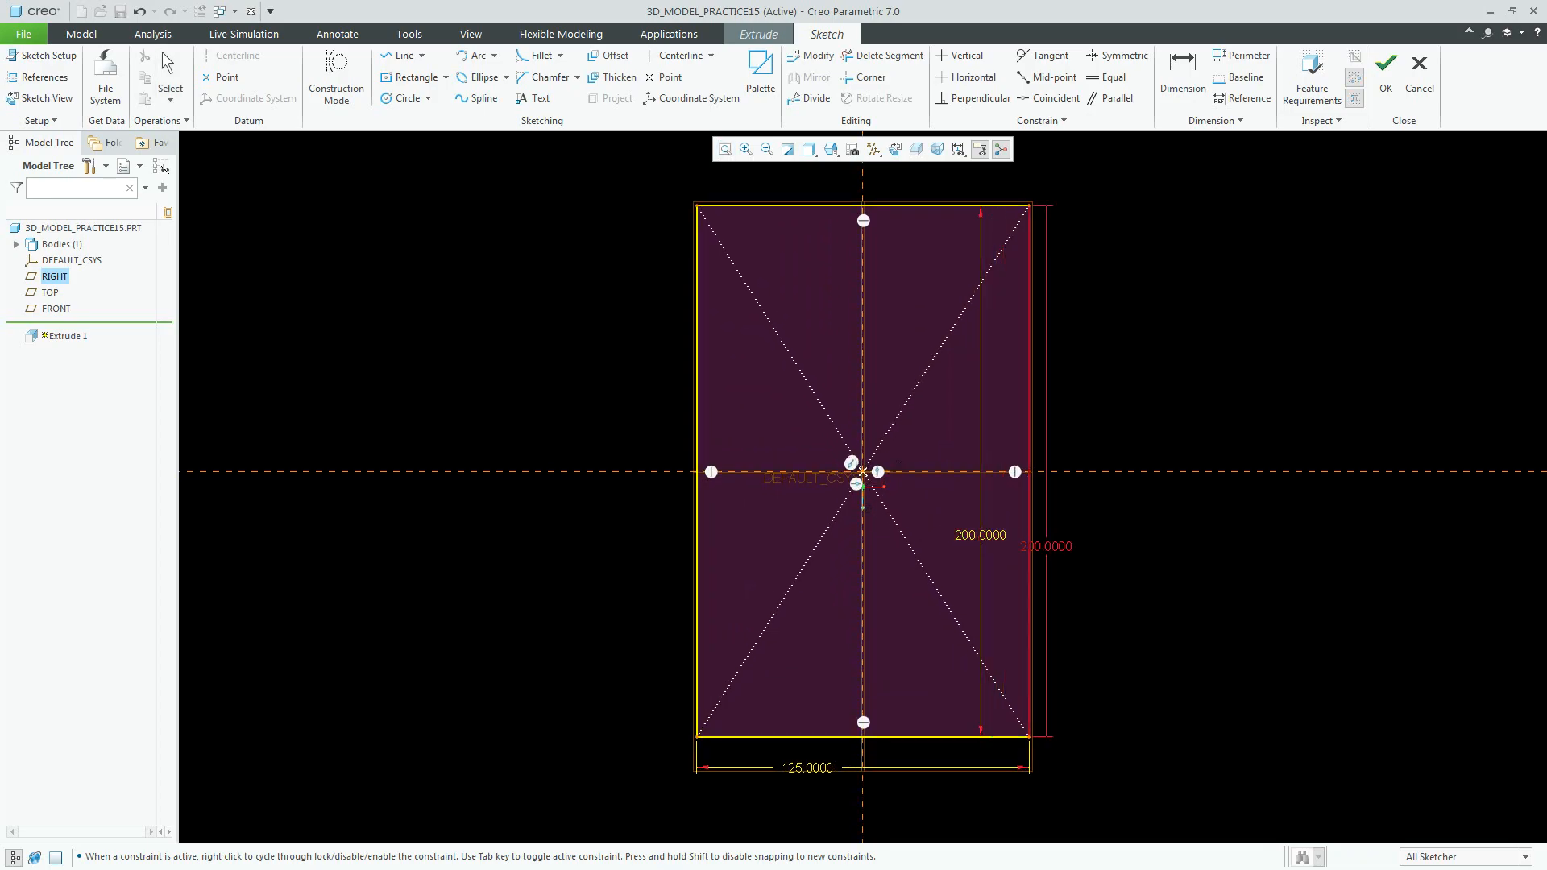
click(1386, 81)
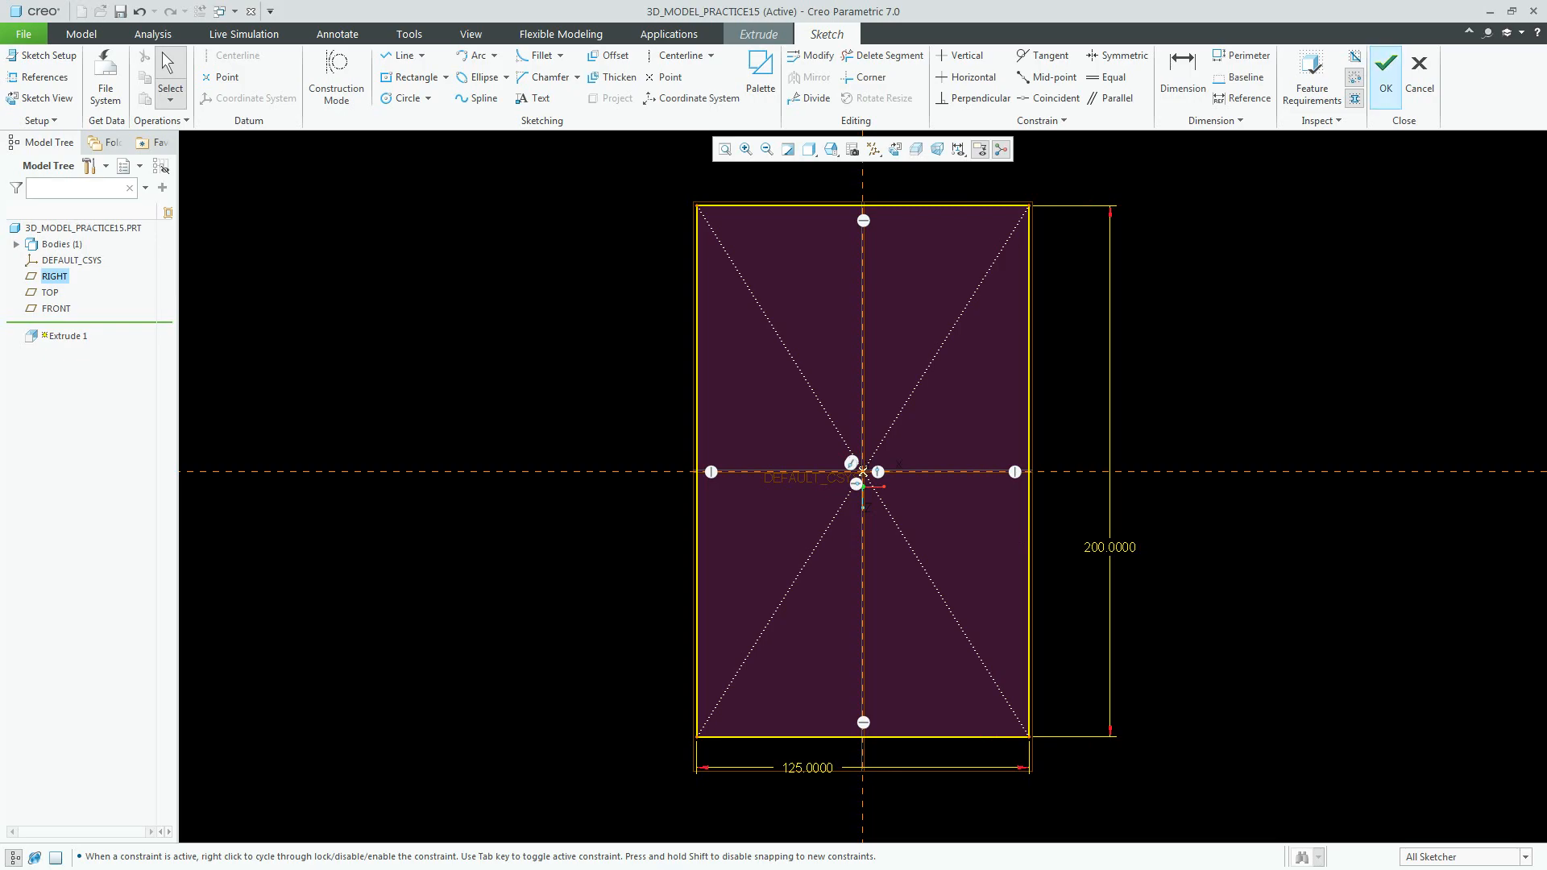
Extrude the rectangle to a solid of depth 50, symmetric about the sketch plane
click(188, 73)
text(50)
key(Return)
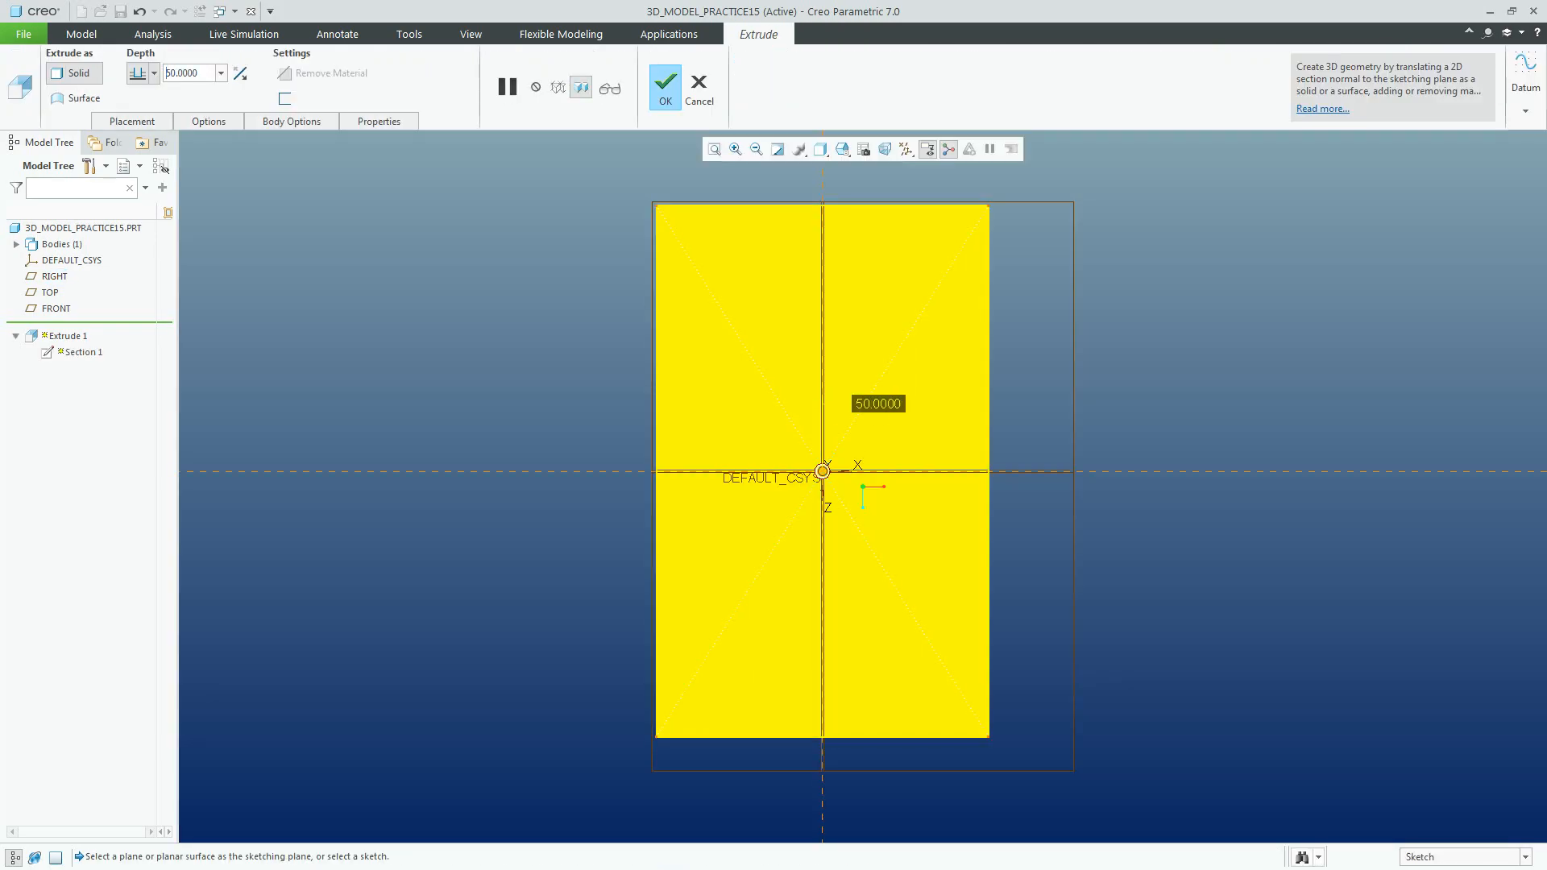
click(154, 73)
click(138, 121)
click(843, 149)
click(895, 179)
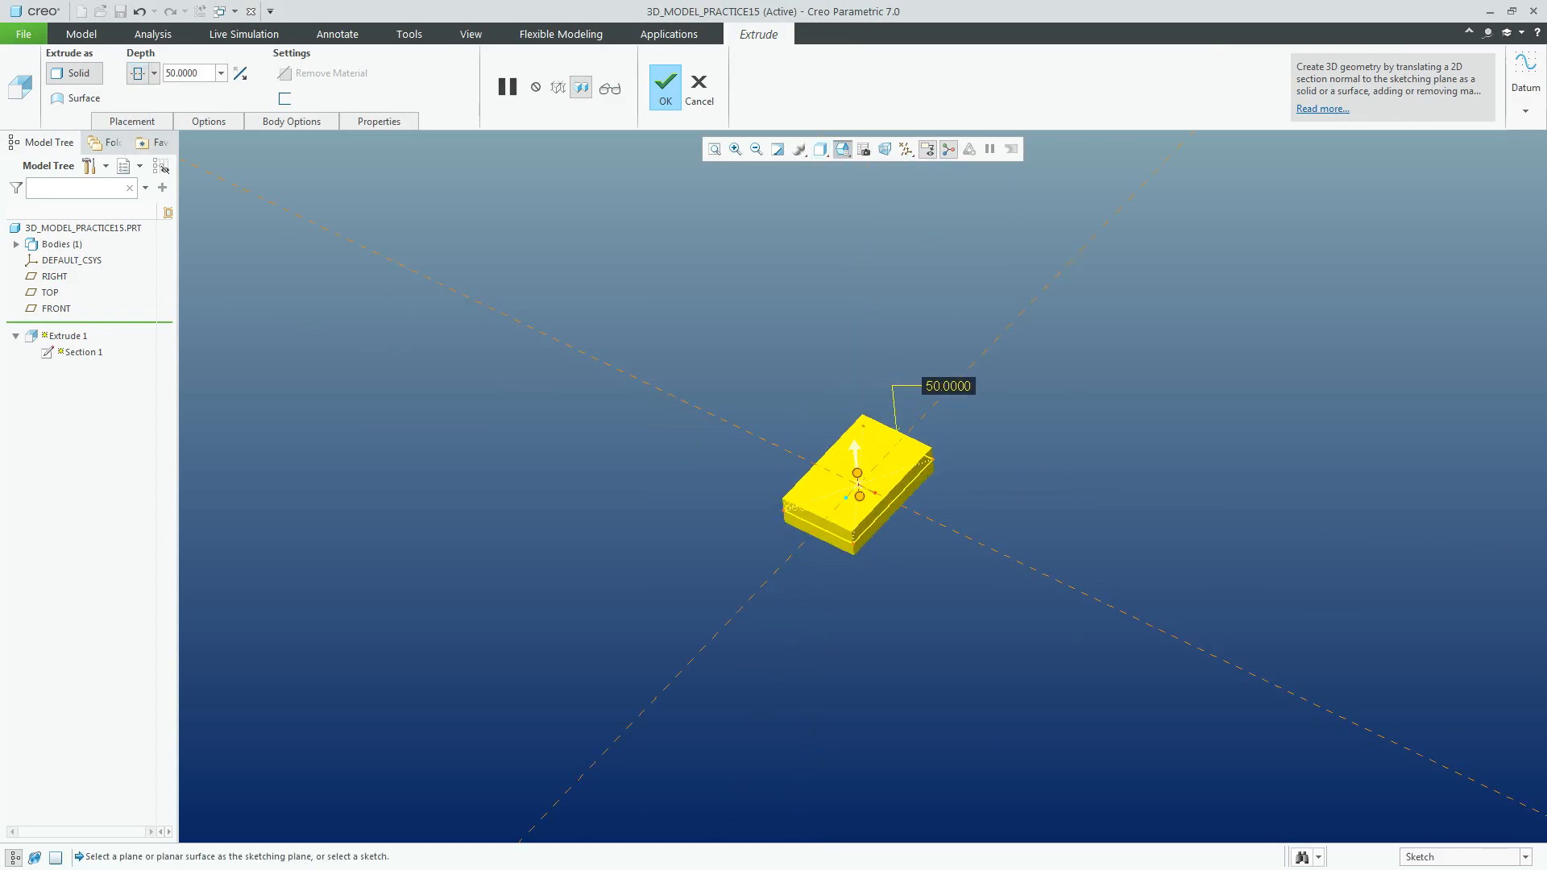
click(665, 88)
Hide the datum planes and the coordinate system in the model view
click(757, 214)
click(906, 149)
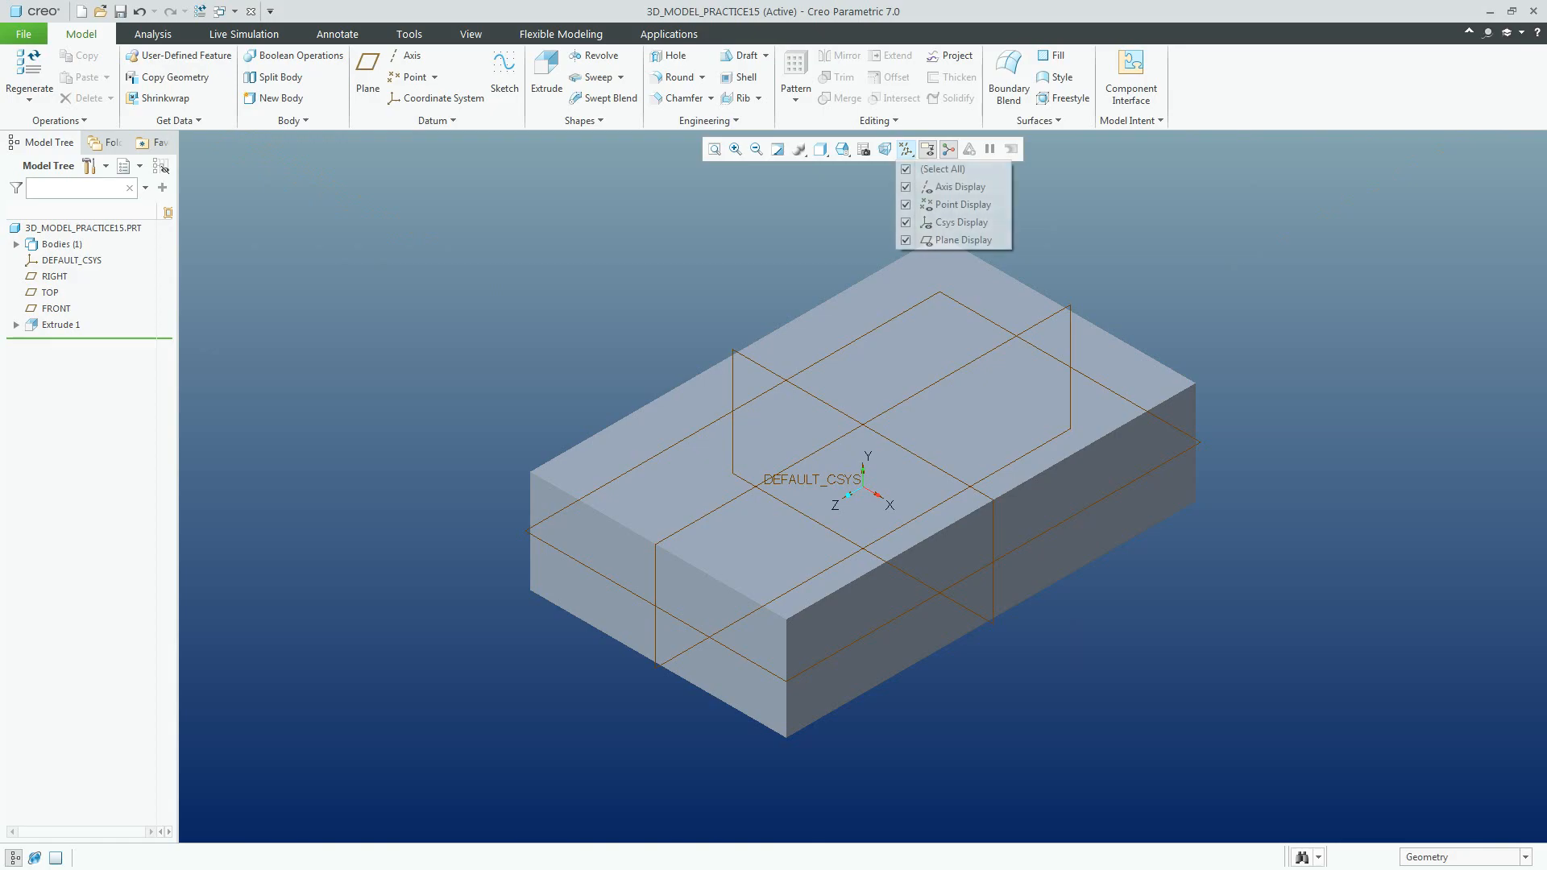
click(906, 240)
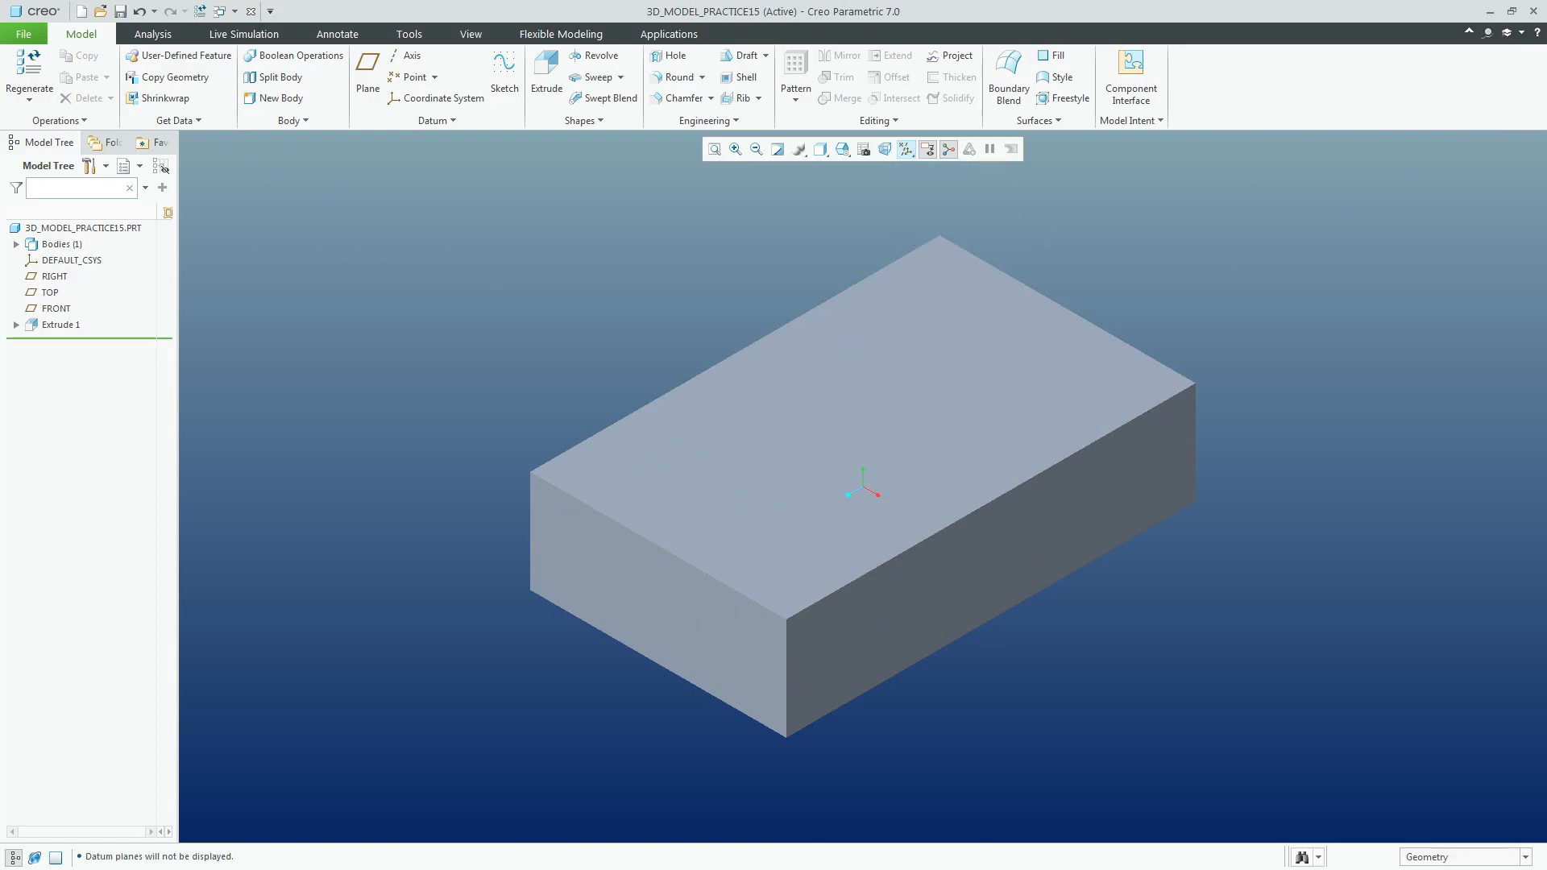
Start an extrude sketch on the block's front end face and draw a centred rectangle about 34 high, resting on the lower edge
click(546, 77)
click(143, 142)
click(131, 121)
click(278, 172)
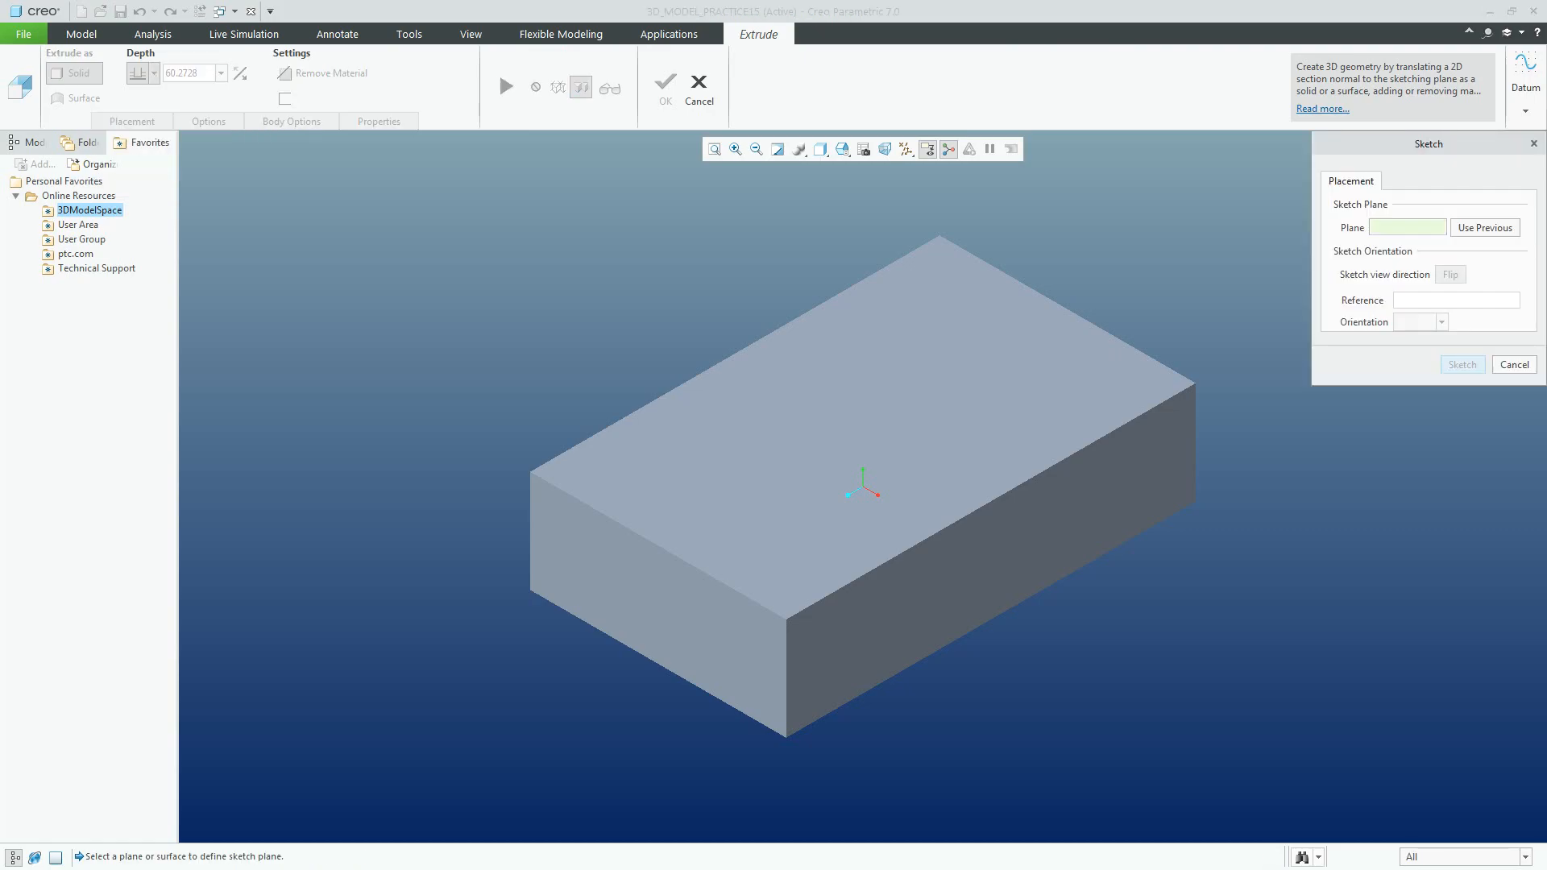
click(862, 427)
key(Return)
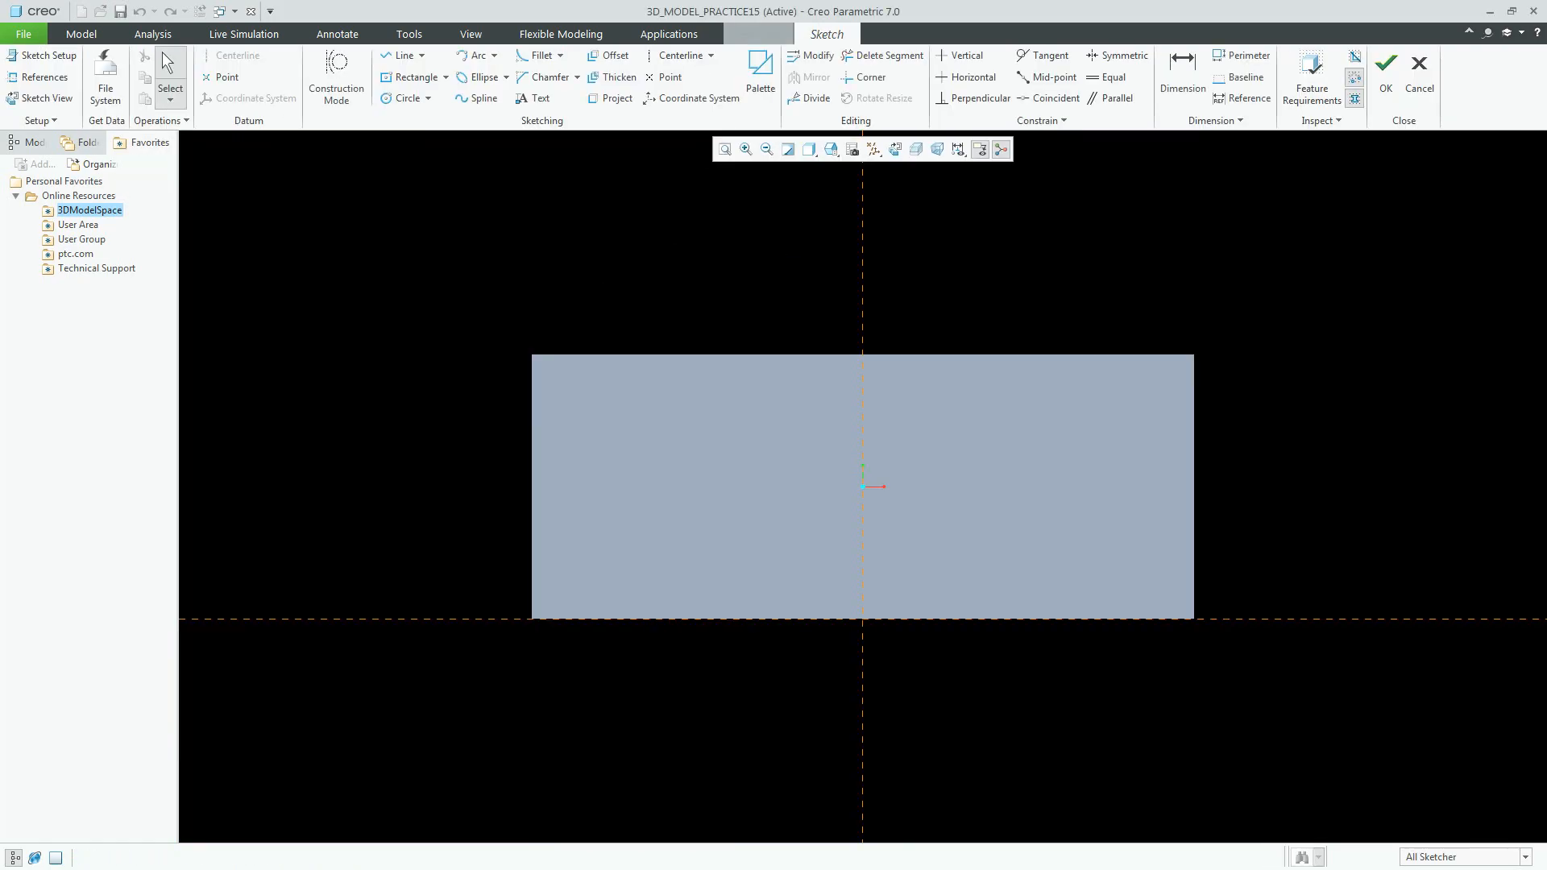
key(r)
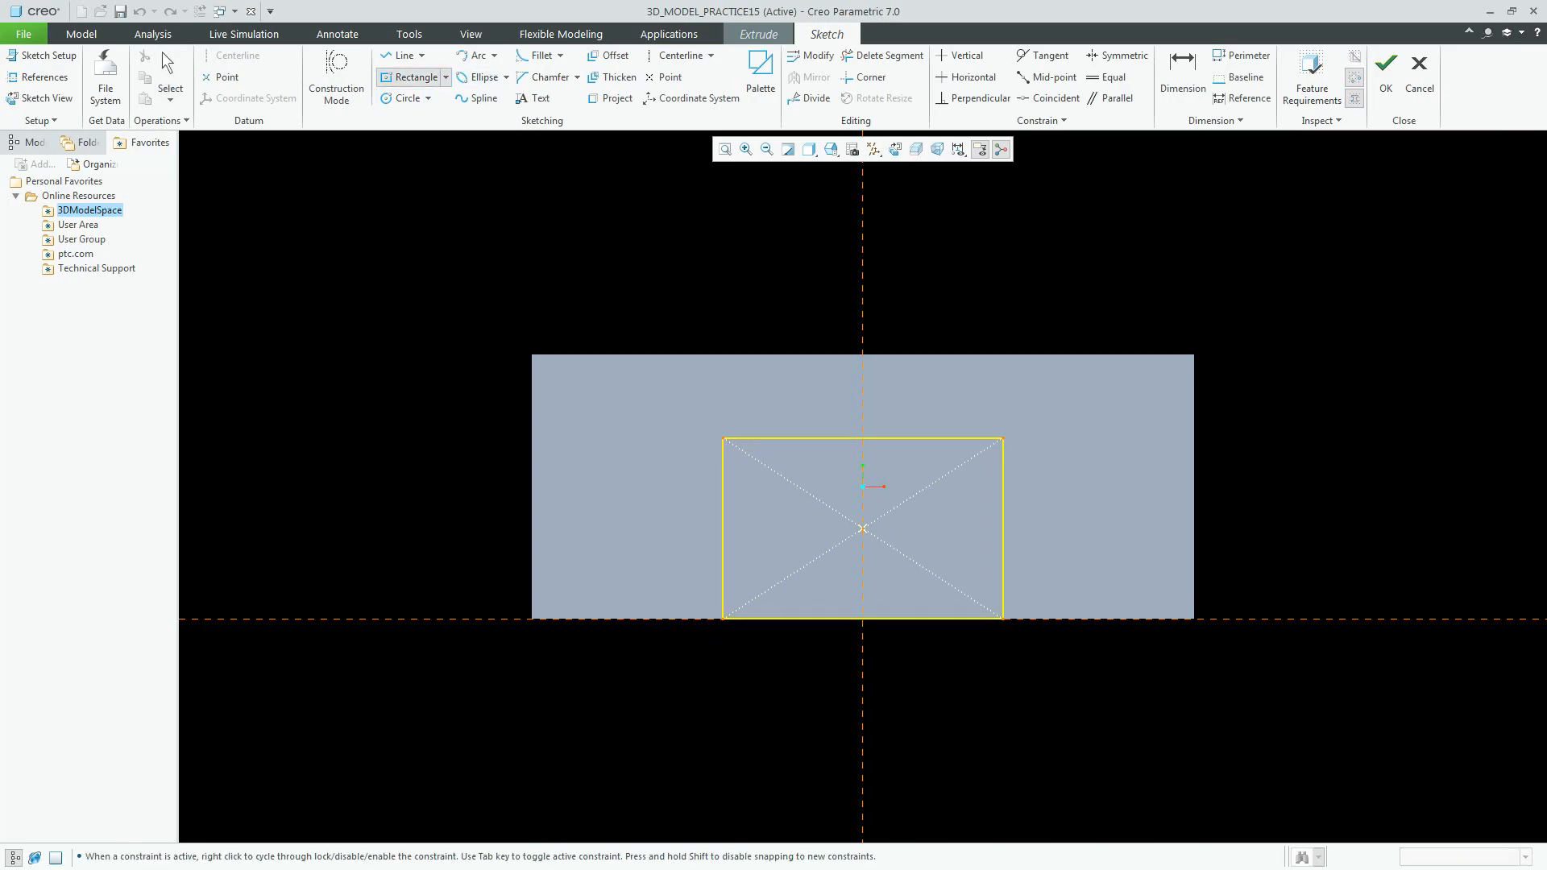
click(1005, 619)
middle_click(1005, 497)
Dimension the end-face rectangle to a width of 75 and a height of 25, and finish the sketch
key(d)
click(823, 619)
middle_click(823, 657)
text(75)
key(Return)
double_click(1048, 550)
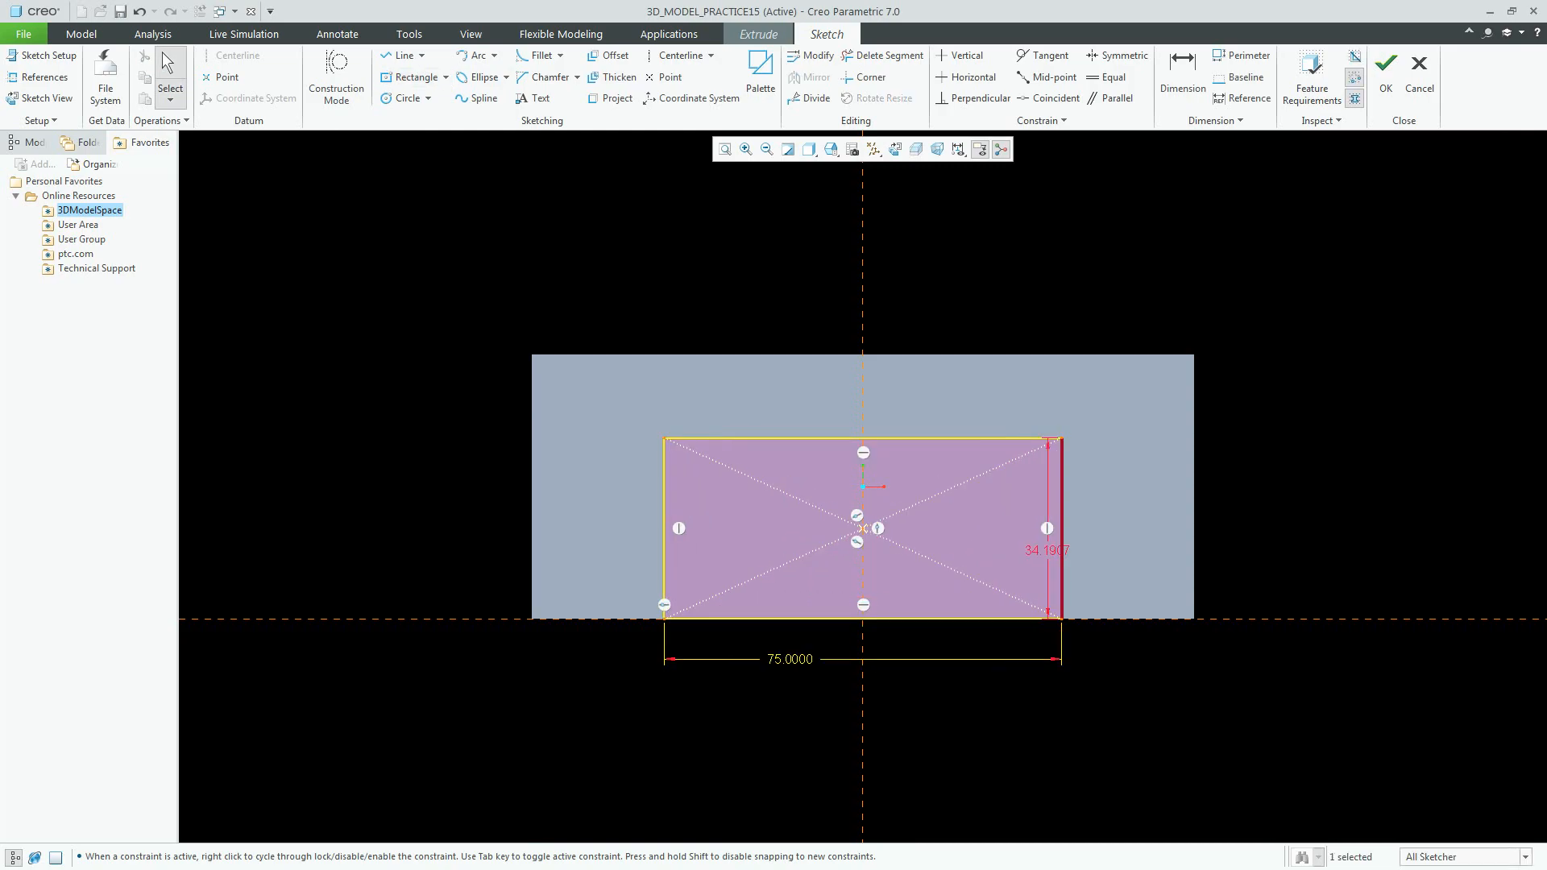
text(25)
key(Return)
click(1386, 76)
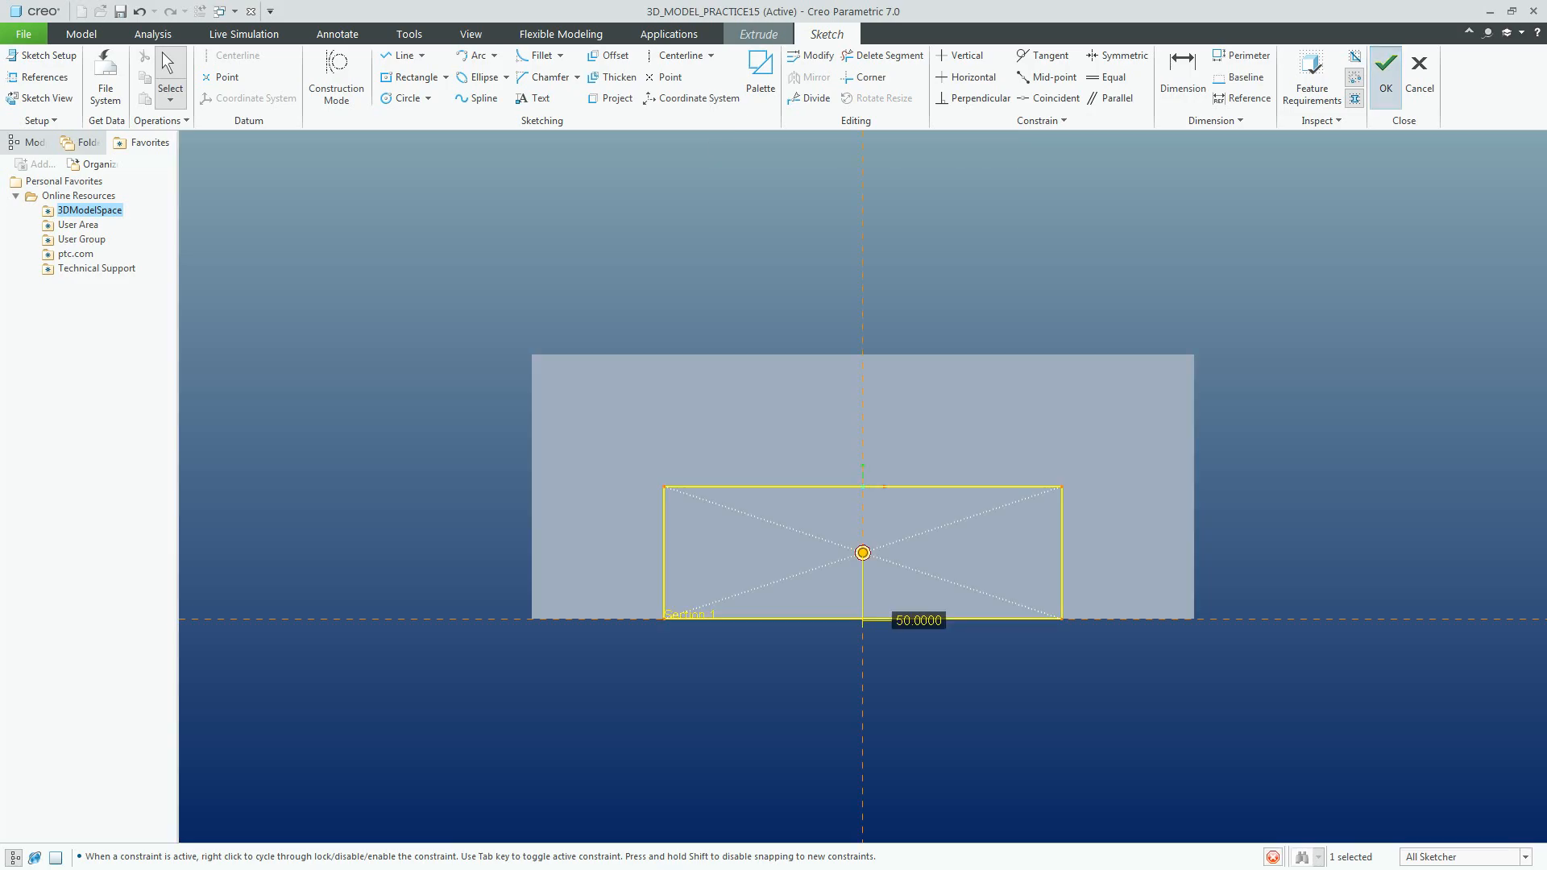
Cut the end-face rectangle through all of the block as a removal, with the direction flipped into the material
click(154, 73)
click(138, 166)
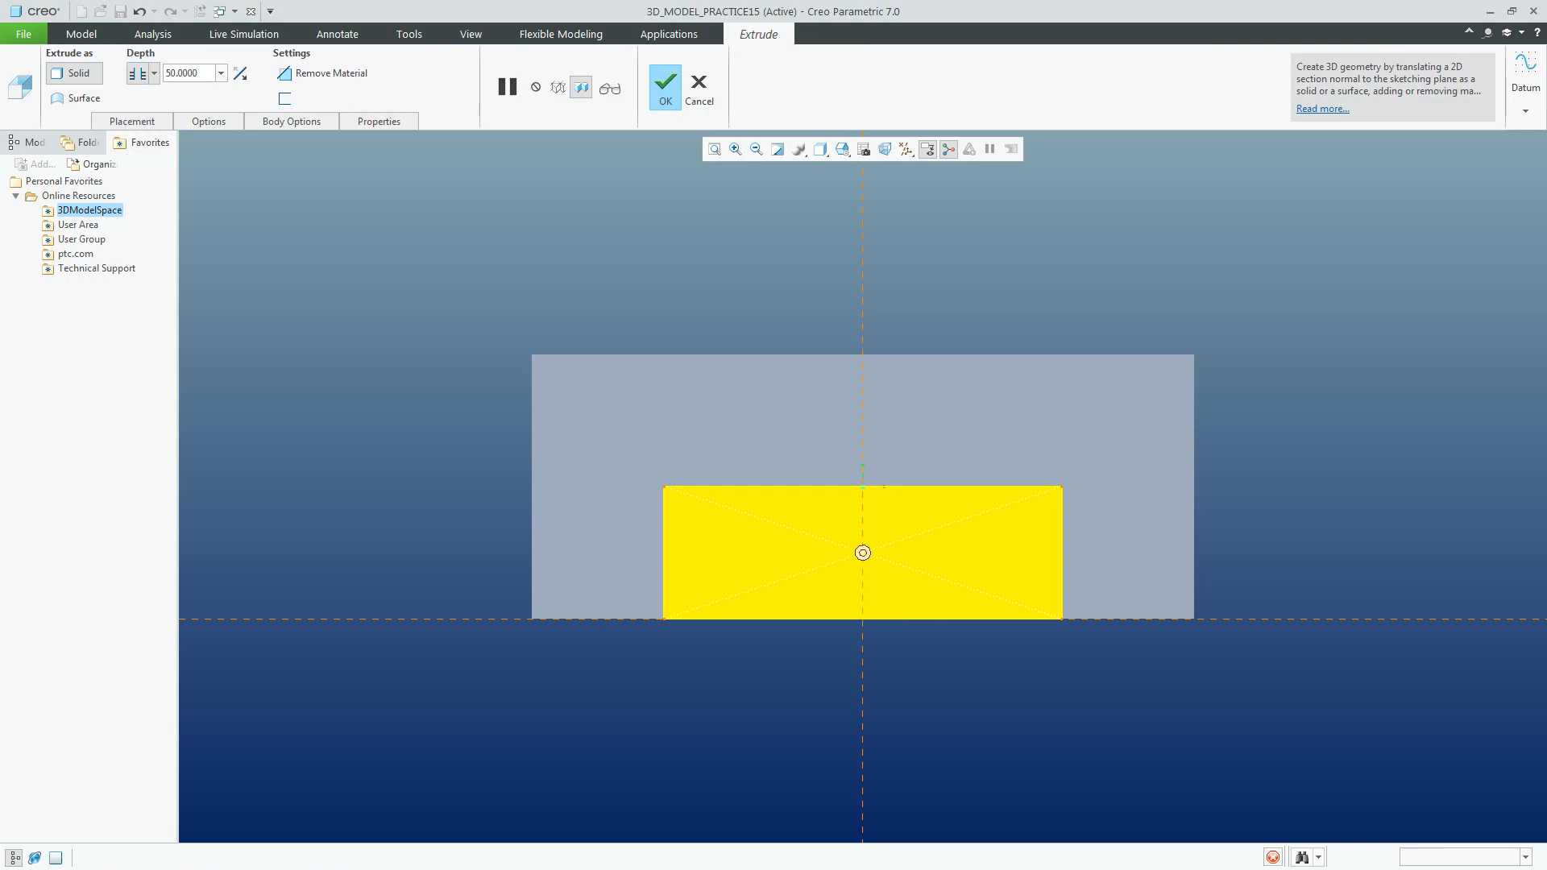
click(322, 73)
click(842, 149)
click(896, 167)
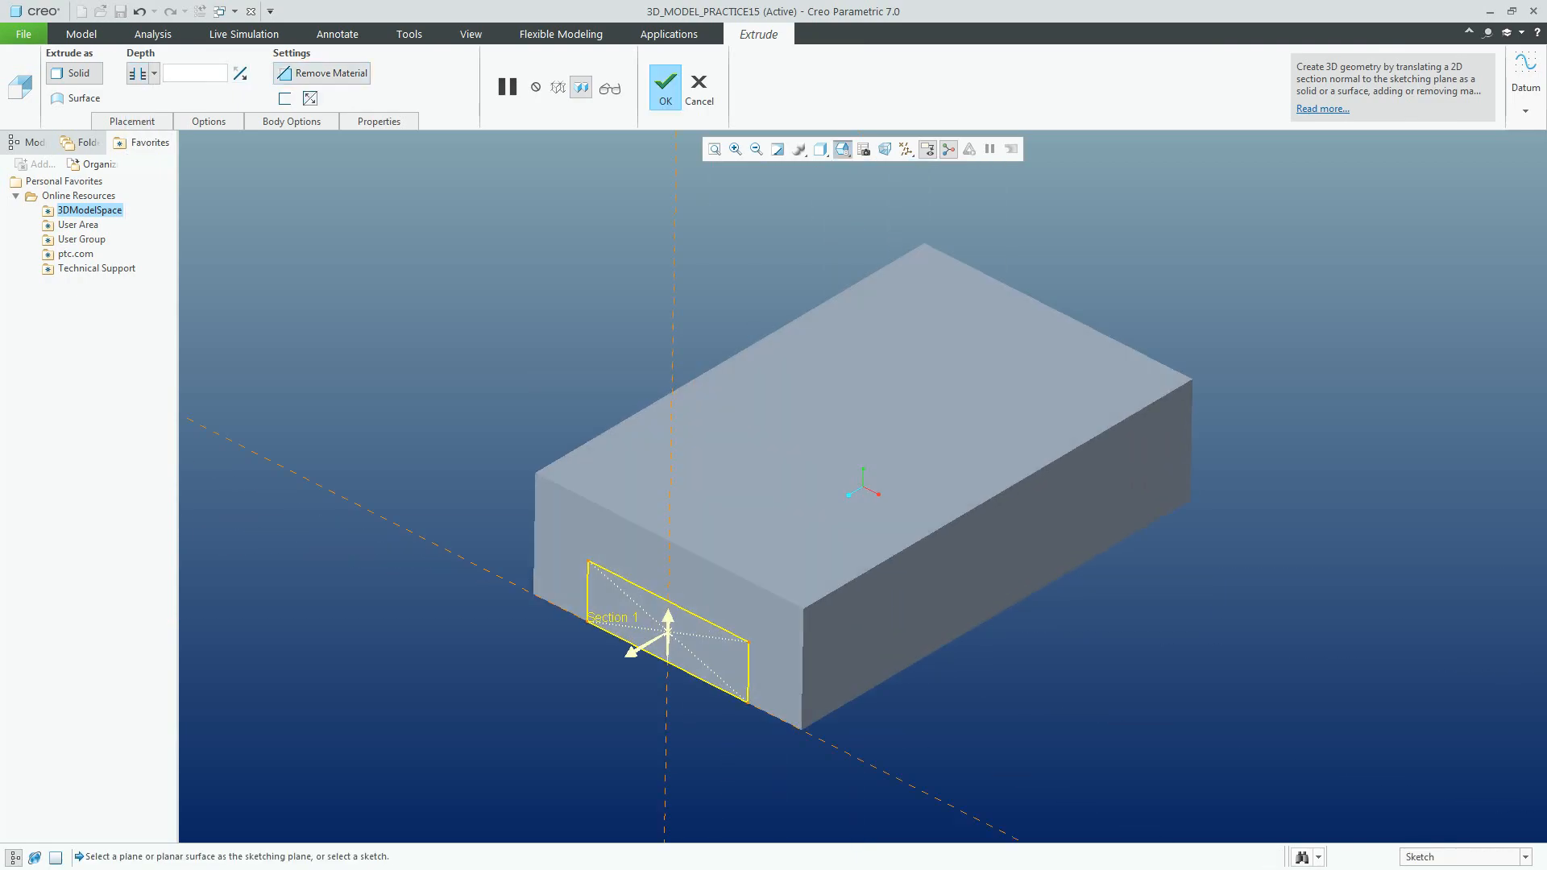
click(621, 656)
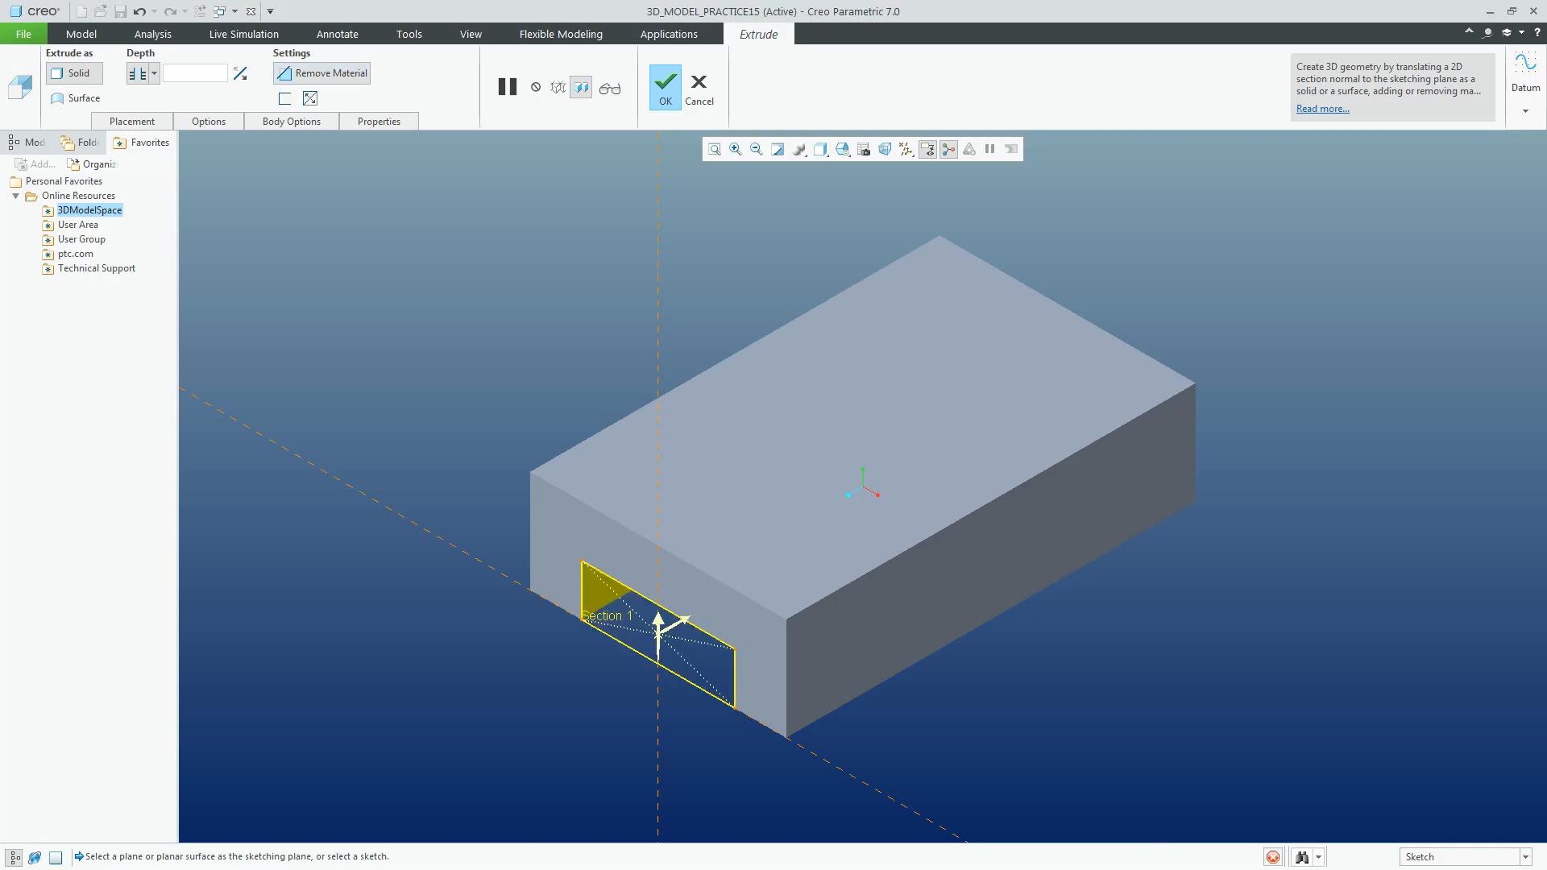
click(666, 87)
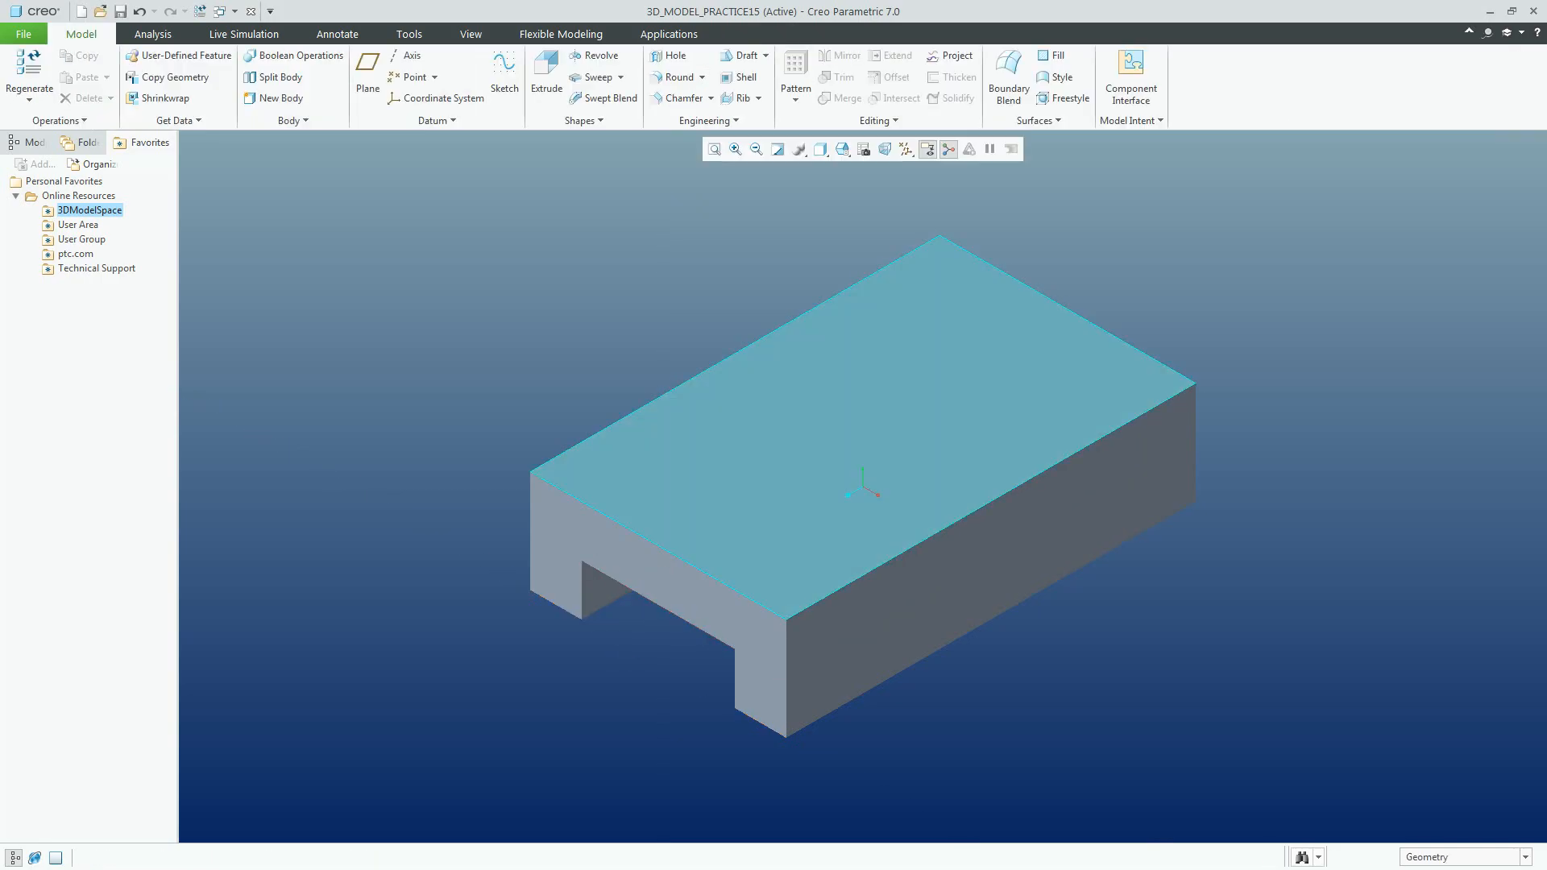
Inspect the channel from below and switch the model display to shaded with edges
middle_drag(838, 500, 895, 274)
click(878, 500)
click(1163, 517)
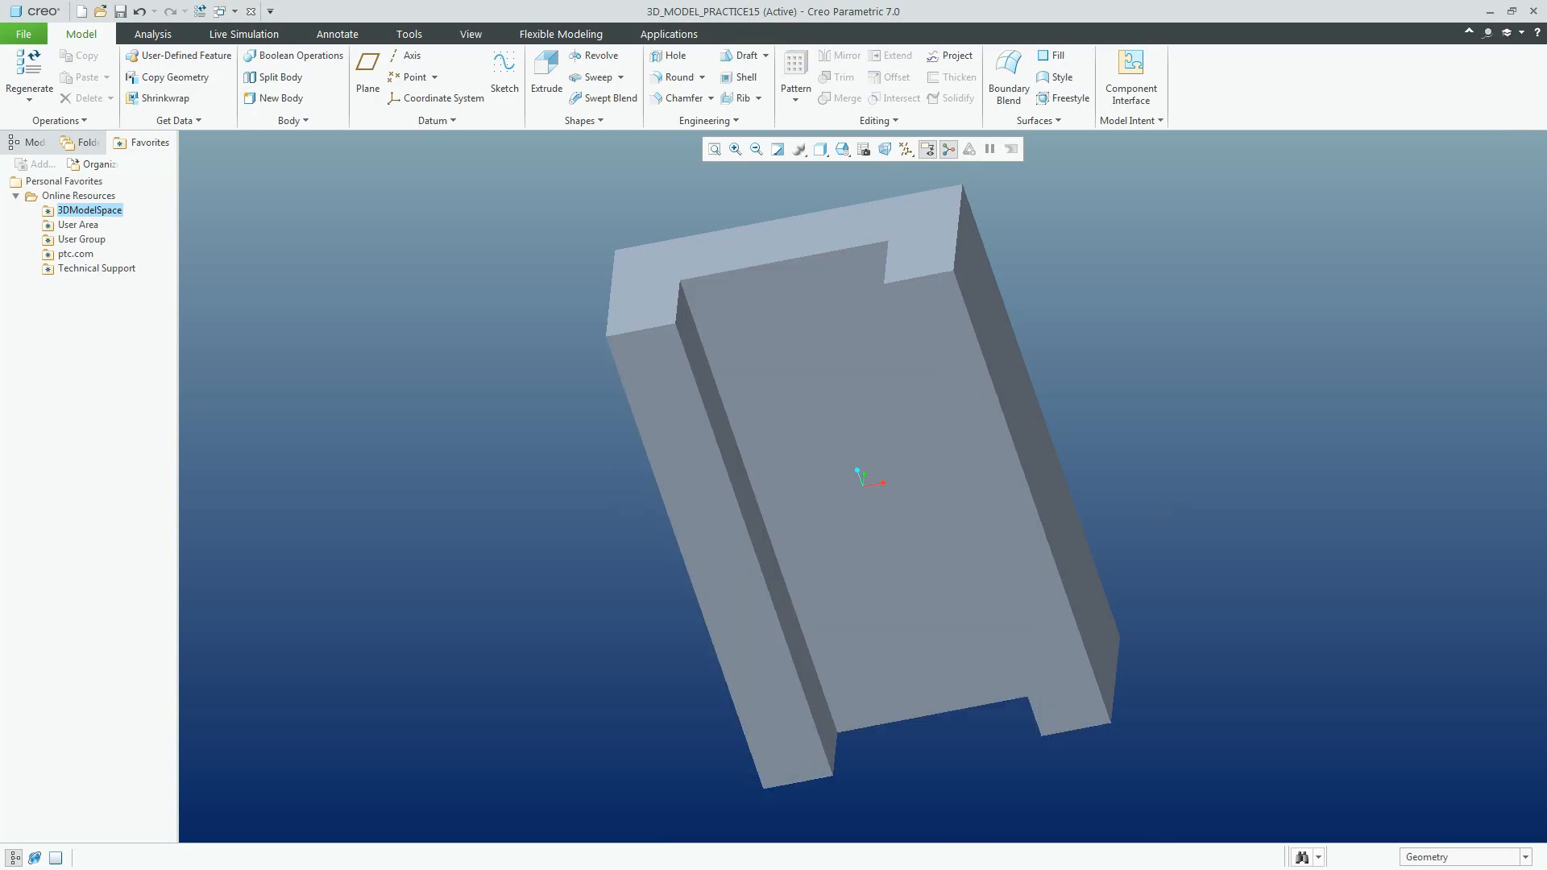
key(ctrl+d)
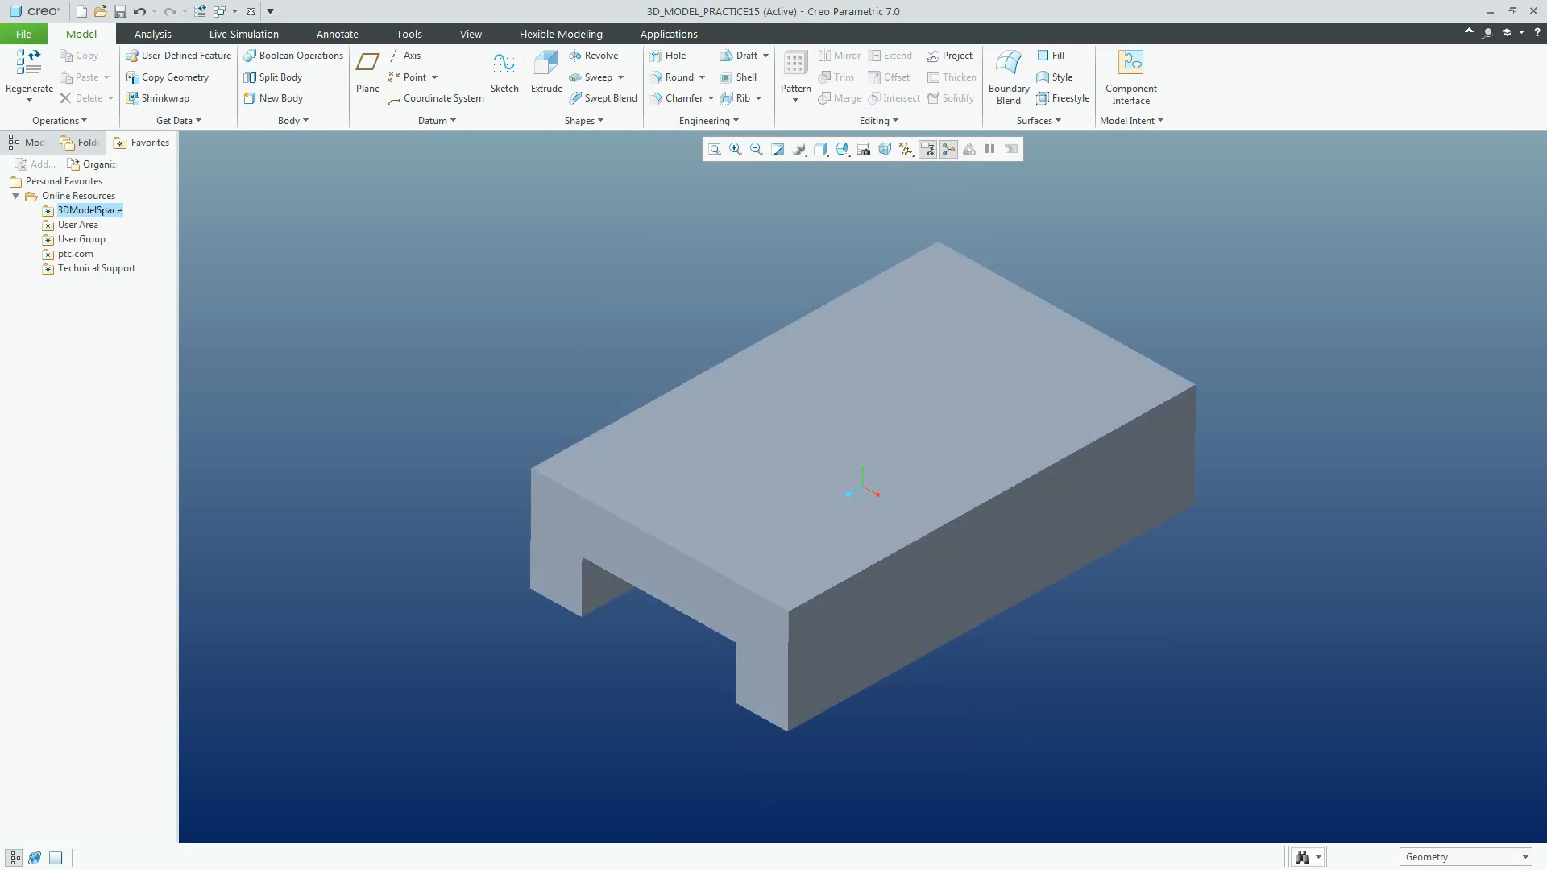
key(ctrl+2)
Start an extrude sketch on the block's long side face, adding its vertical end edge and upper edge as sketch references
middle_drag(774, 532, 1007, 451)
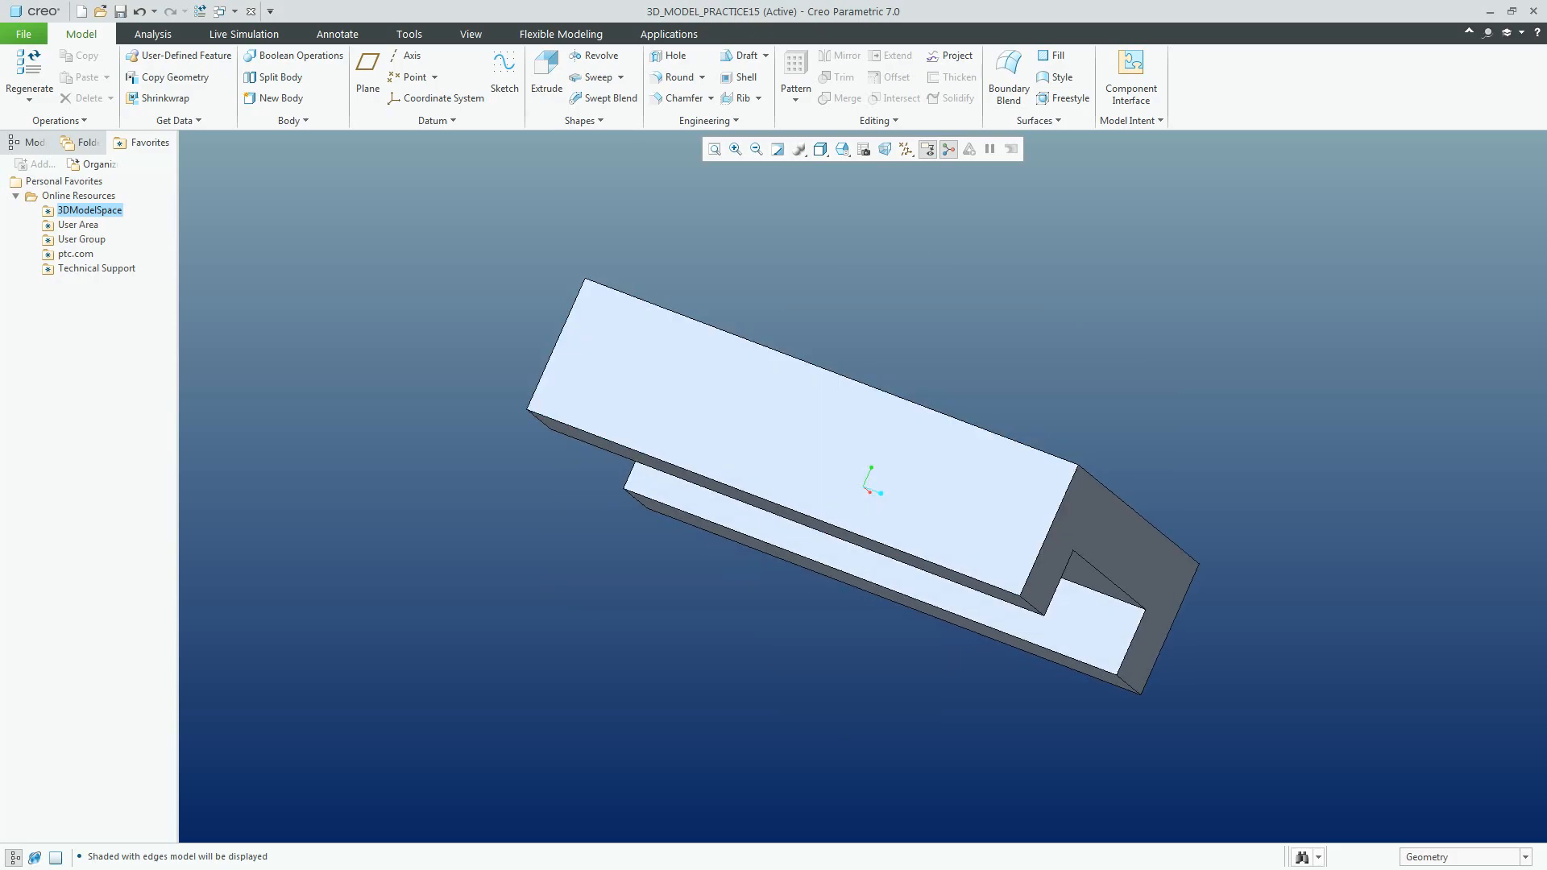
click(546, 76)
click(132, 121)
click(249, 172)
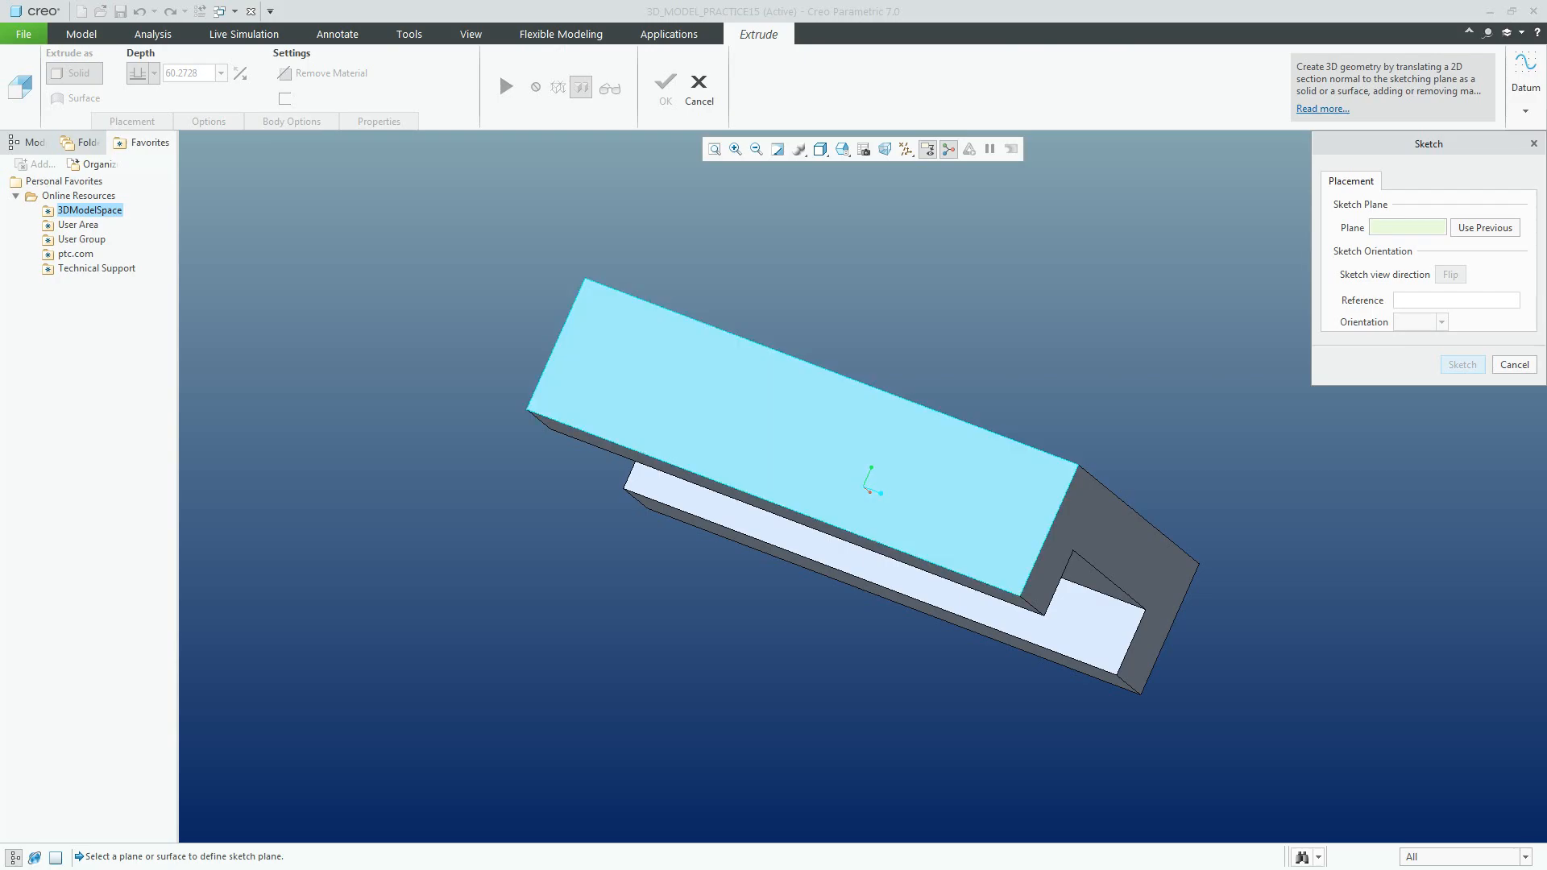
click(806, 435)
click(1462, 364)
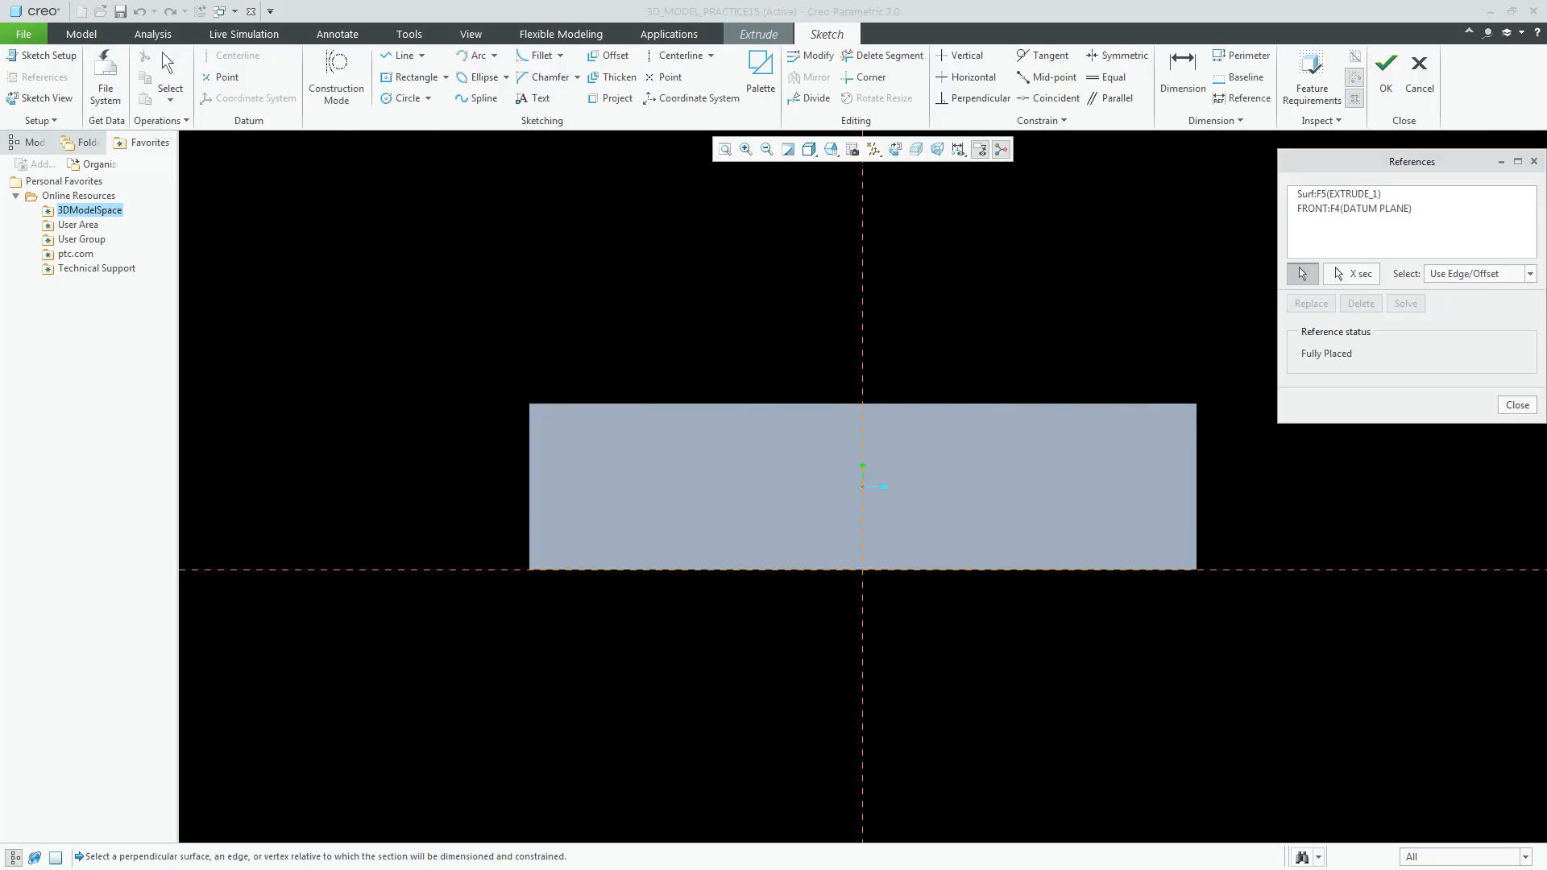
click(530, 484)
click(685, 403)
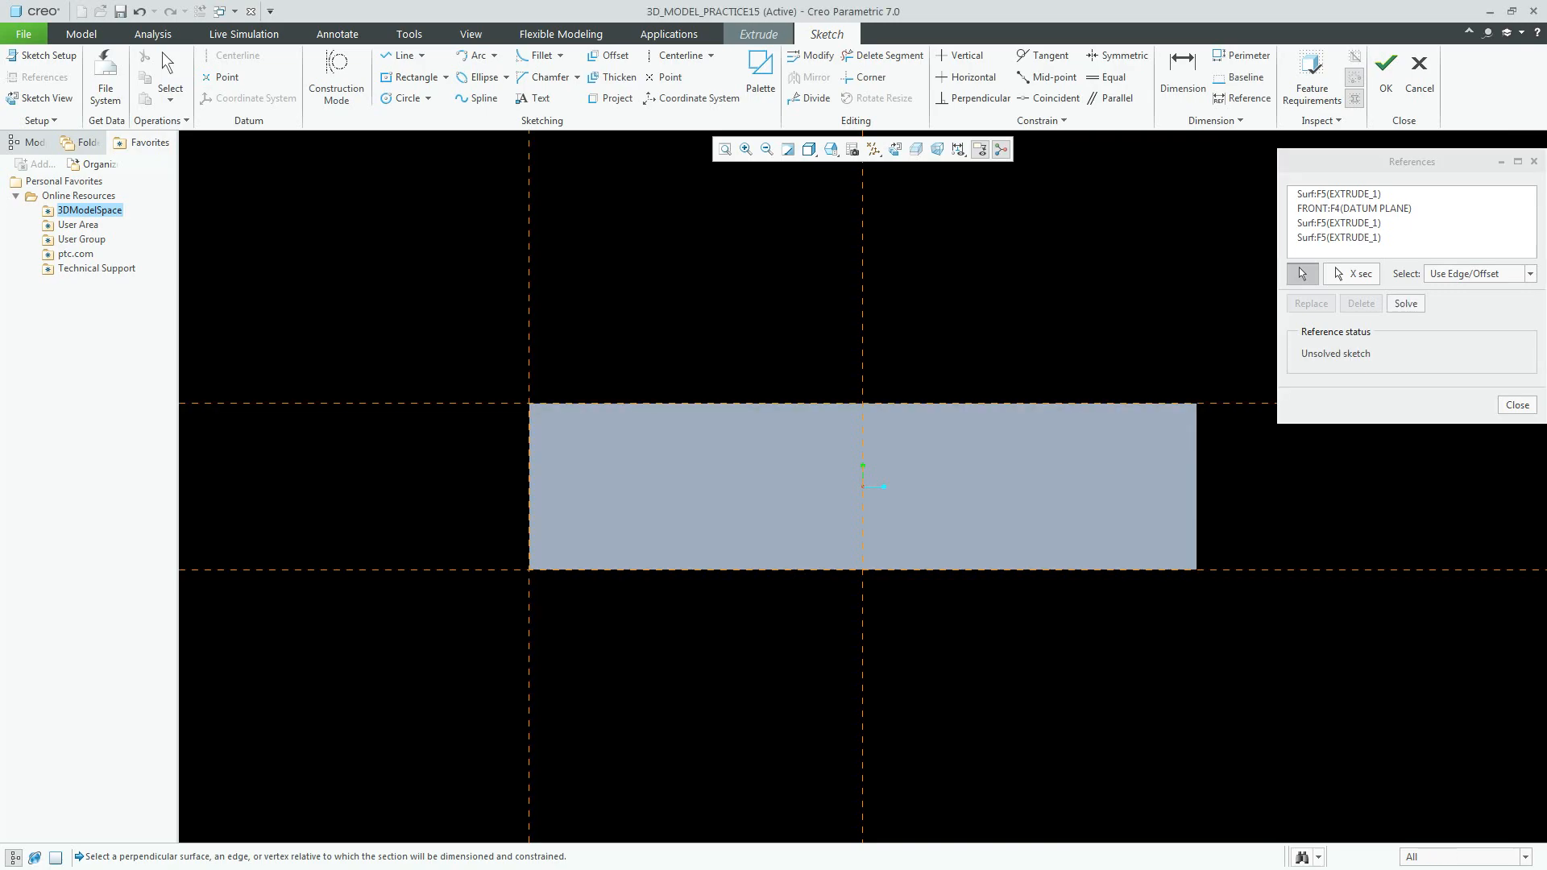
click(1518, 406)
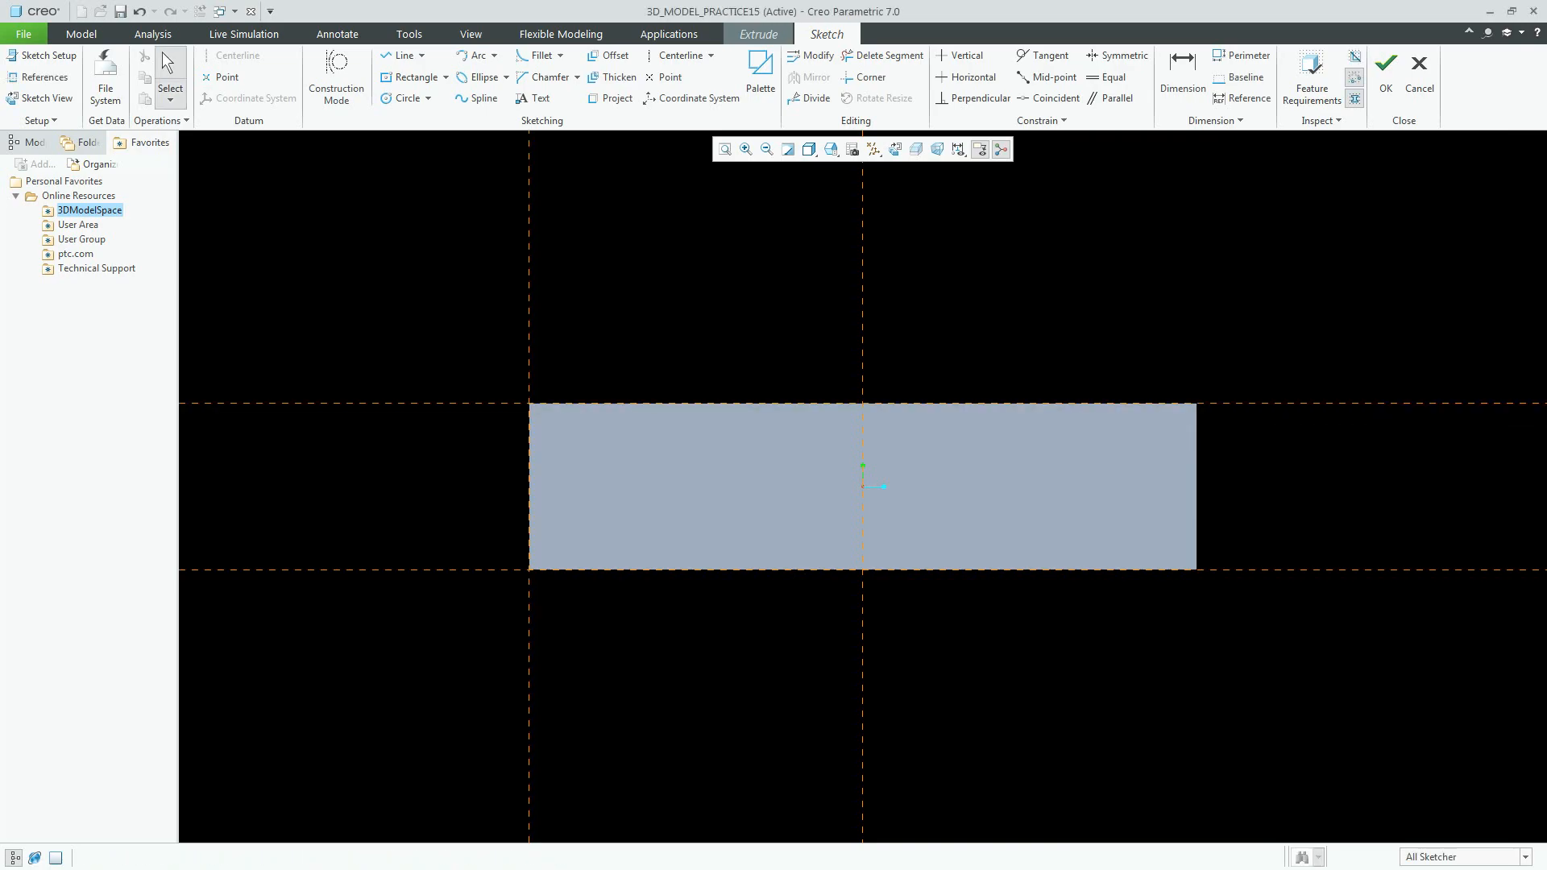
click(403, 97)
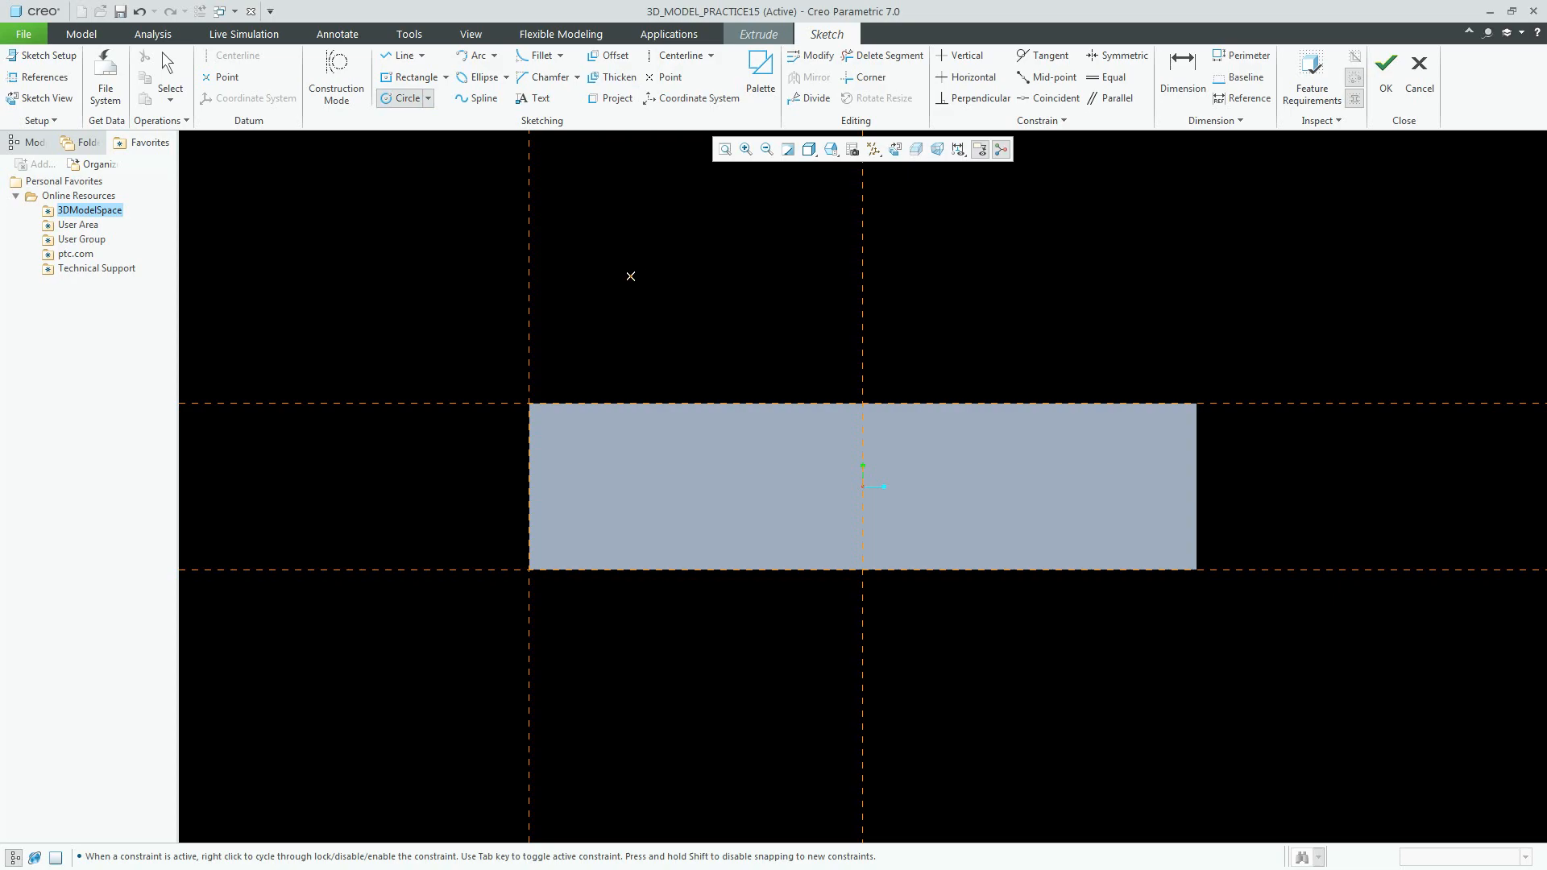
middle_click(649, 273)
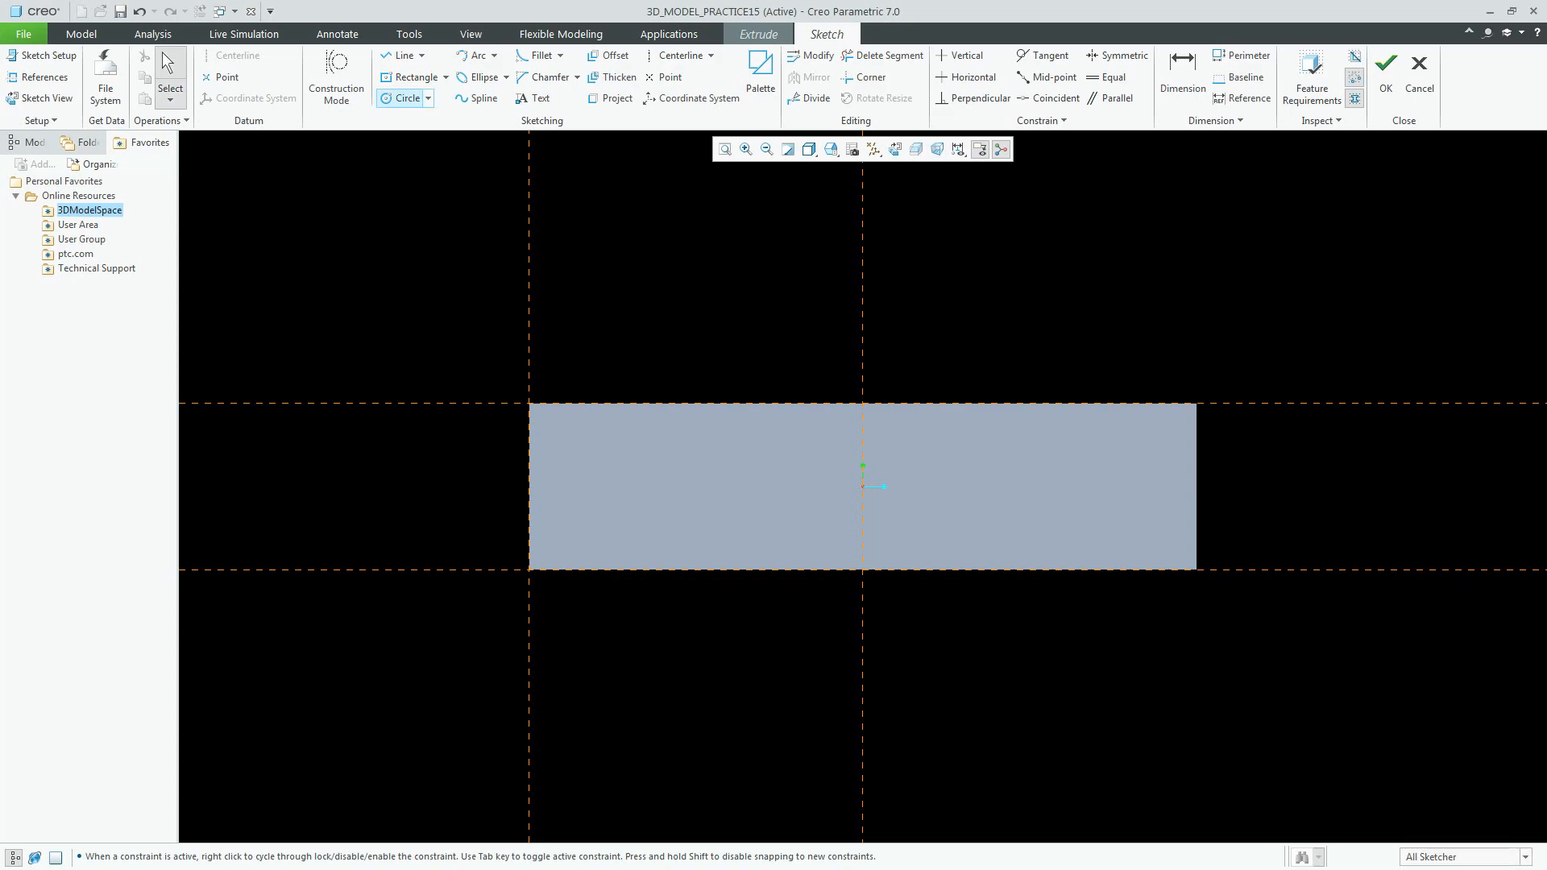
click(403, 98)
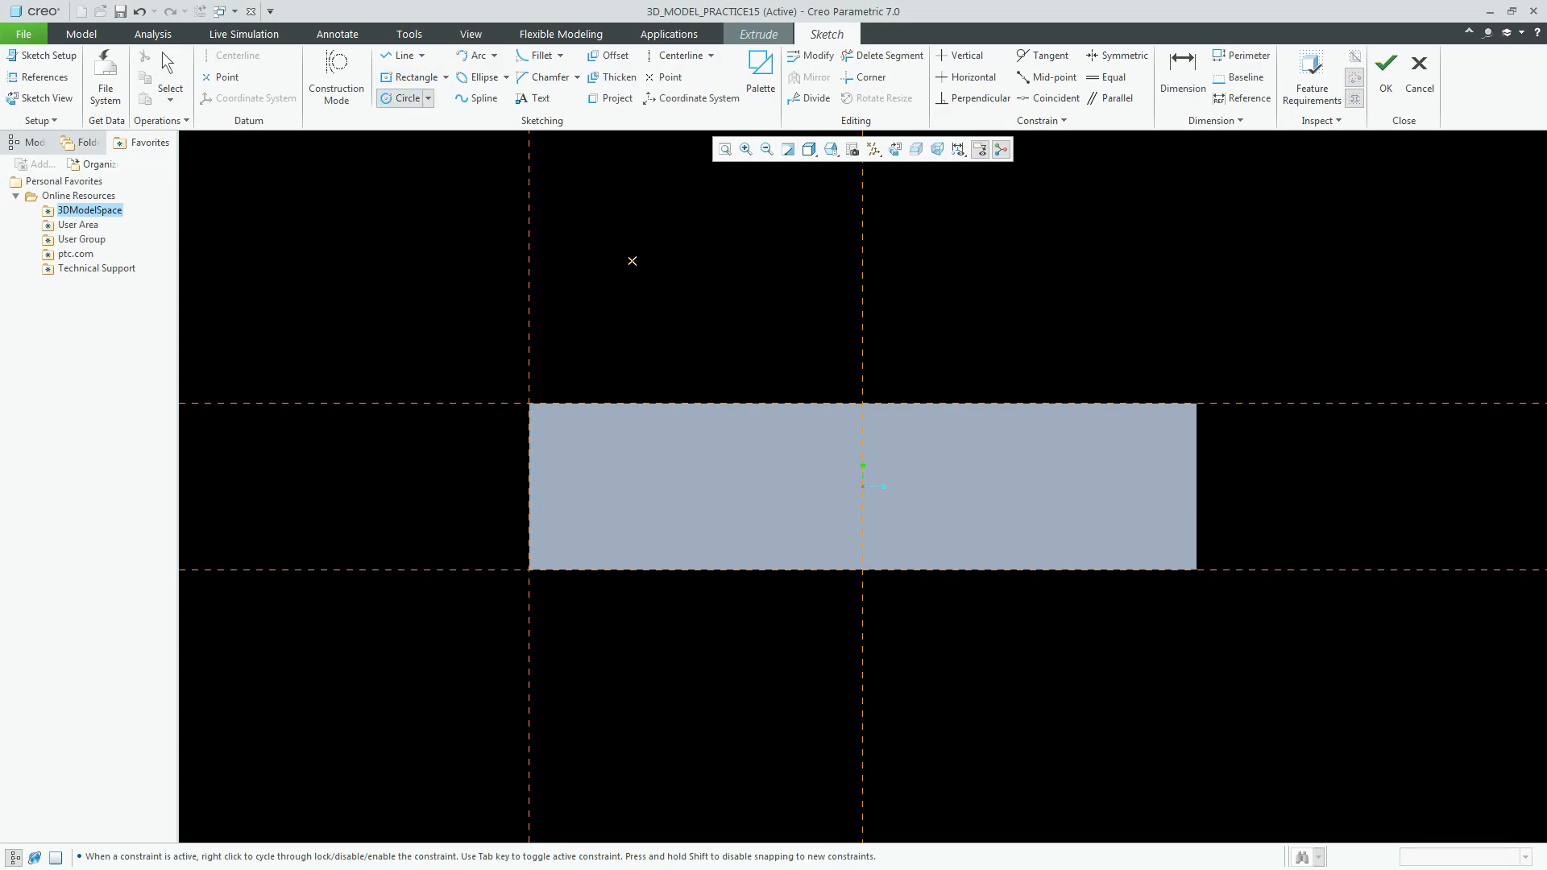
click(632, 257)
middle_click(688, 316)
middle_click(612, 238)
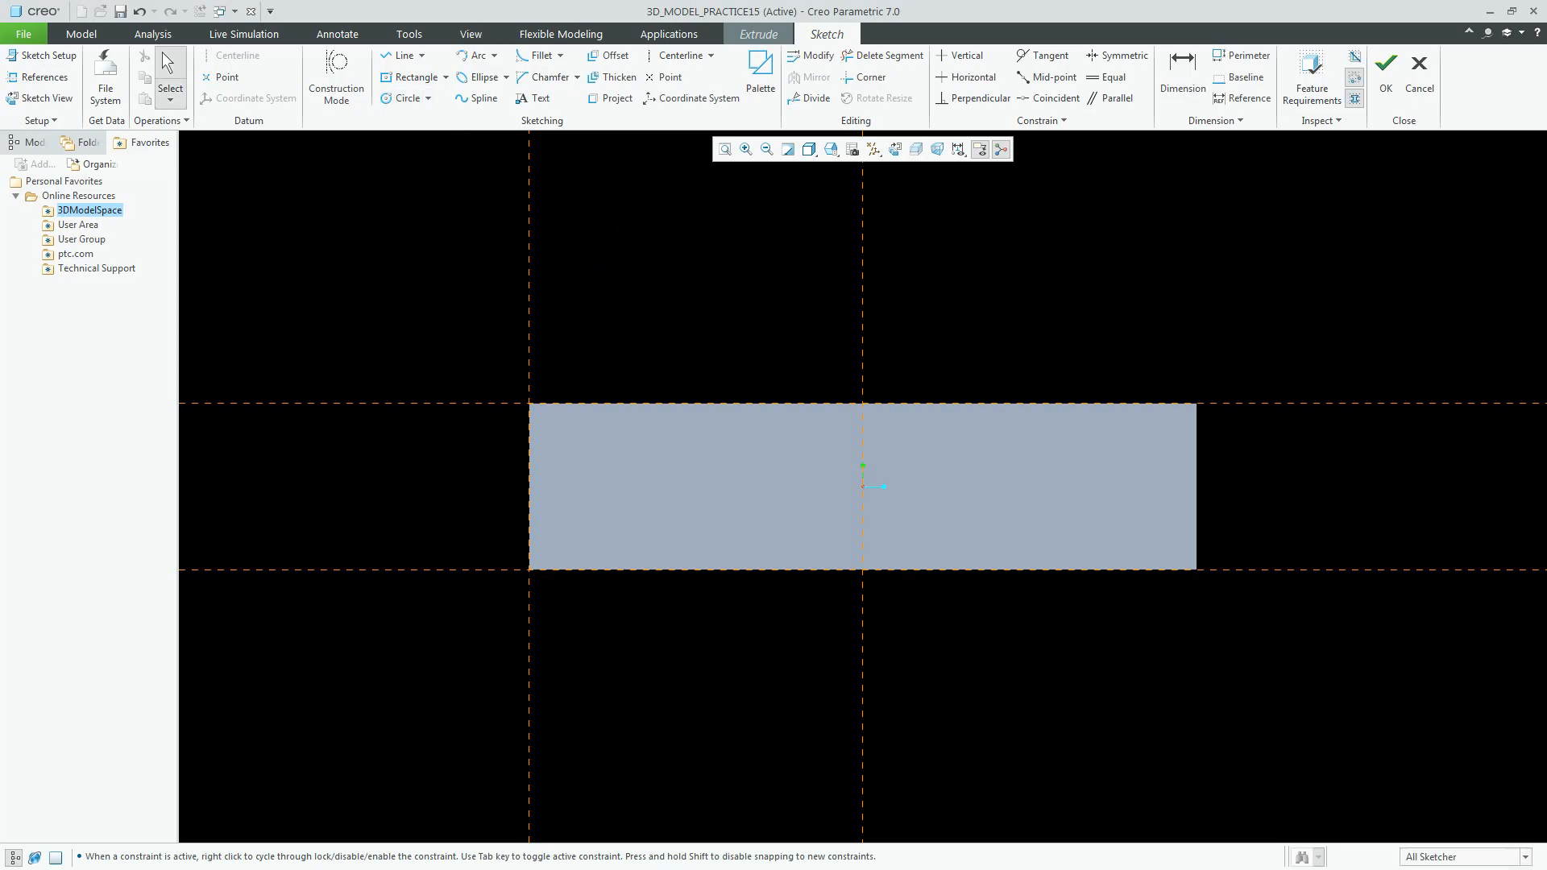
Draw a circle about 47 in diameter, centred about 31 inside the vertical end reference and about 47 above the upper edge
click(403, 97)
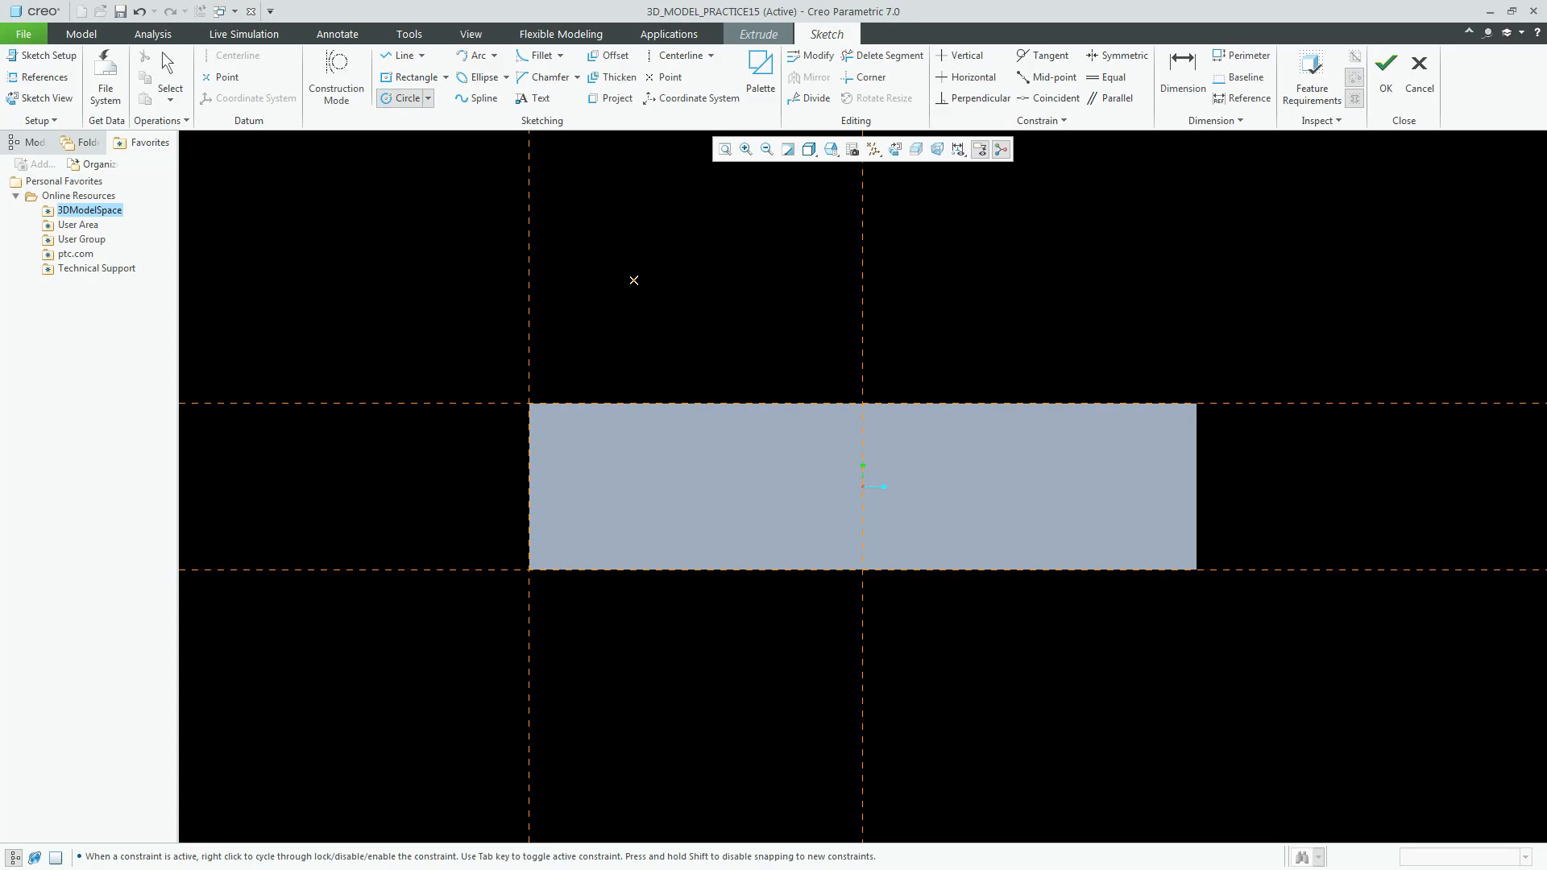
click(634, 245)
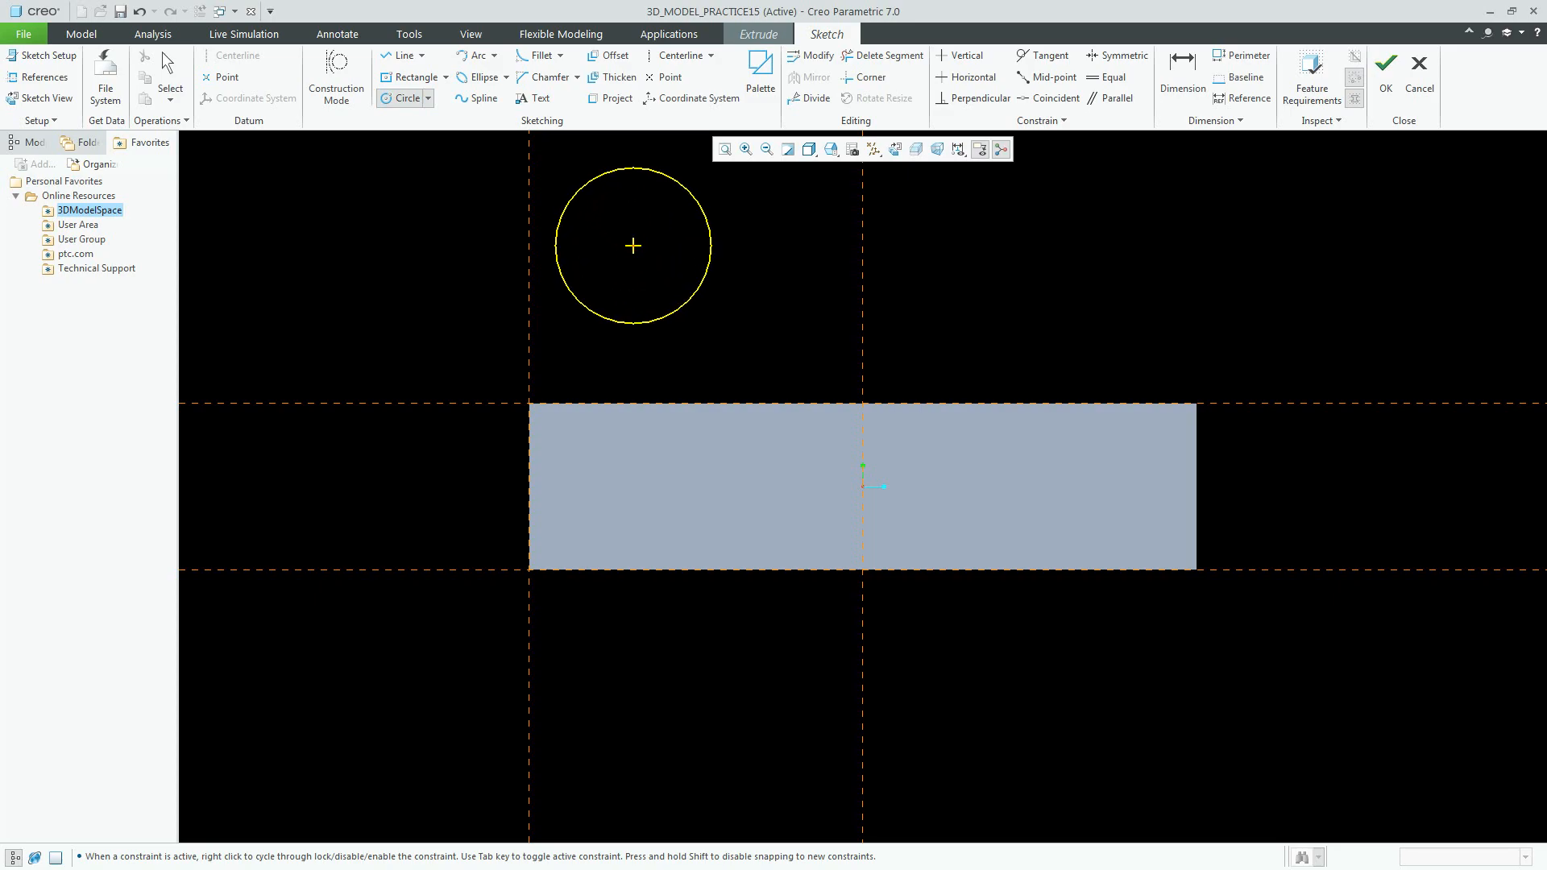
click(675, 311)
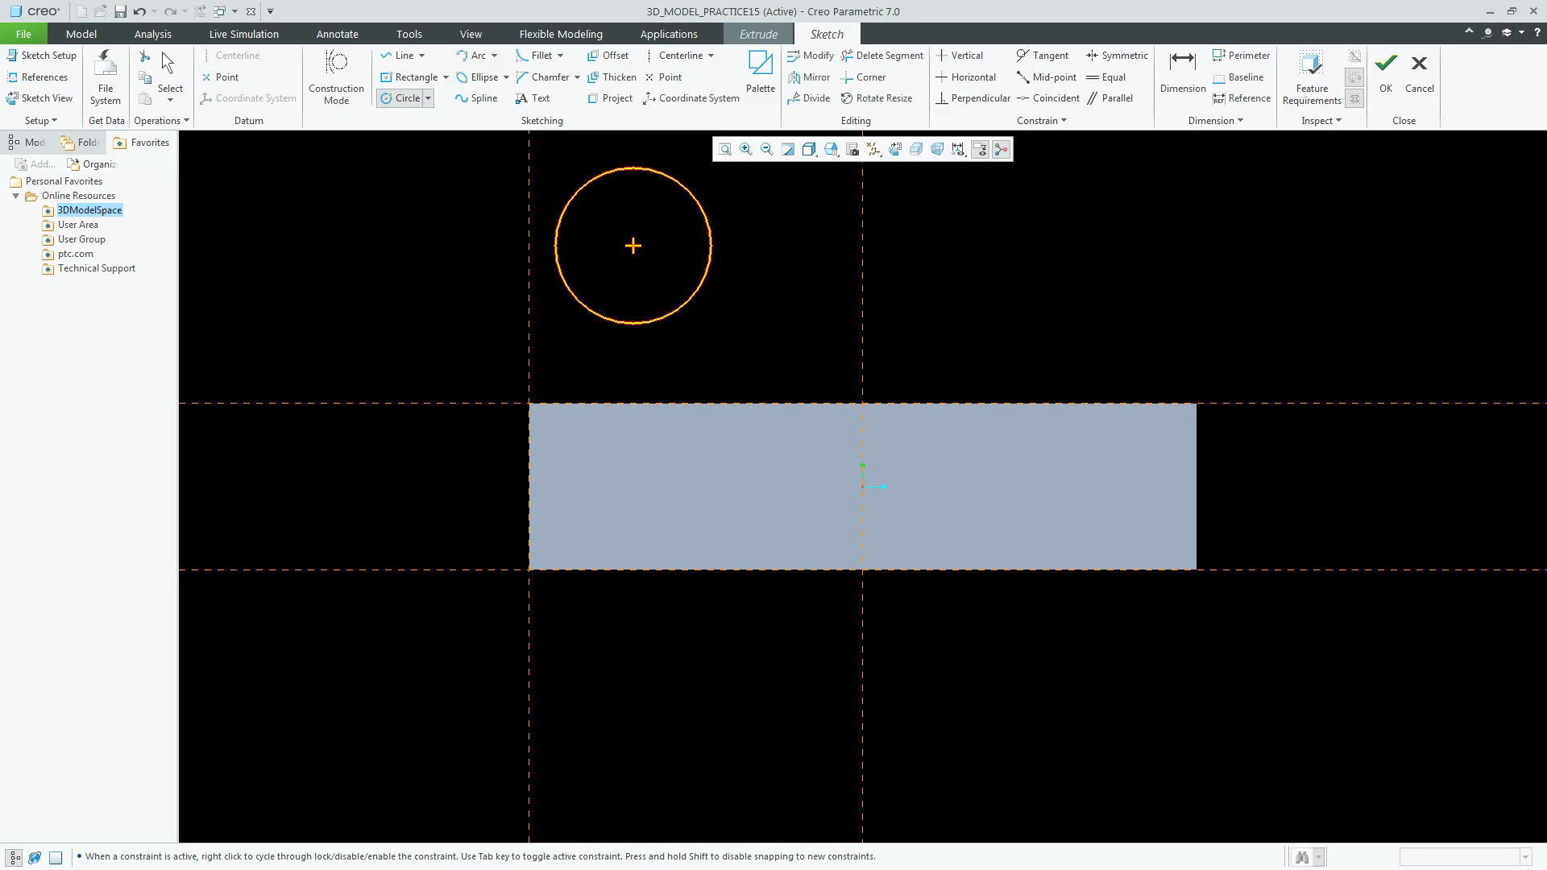
middle_click(743, 337)
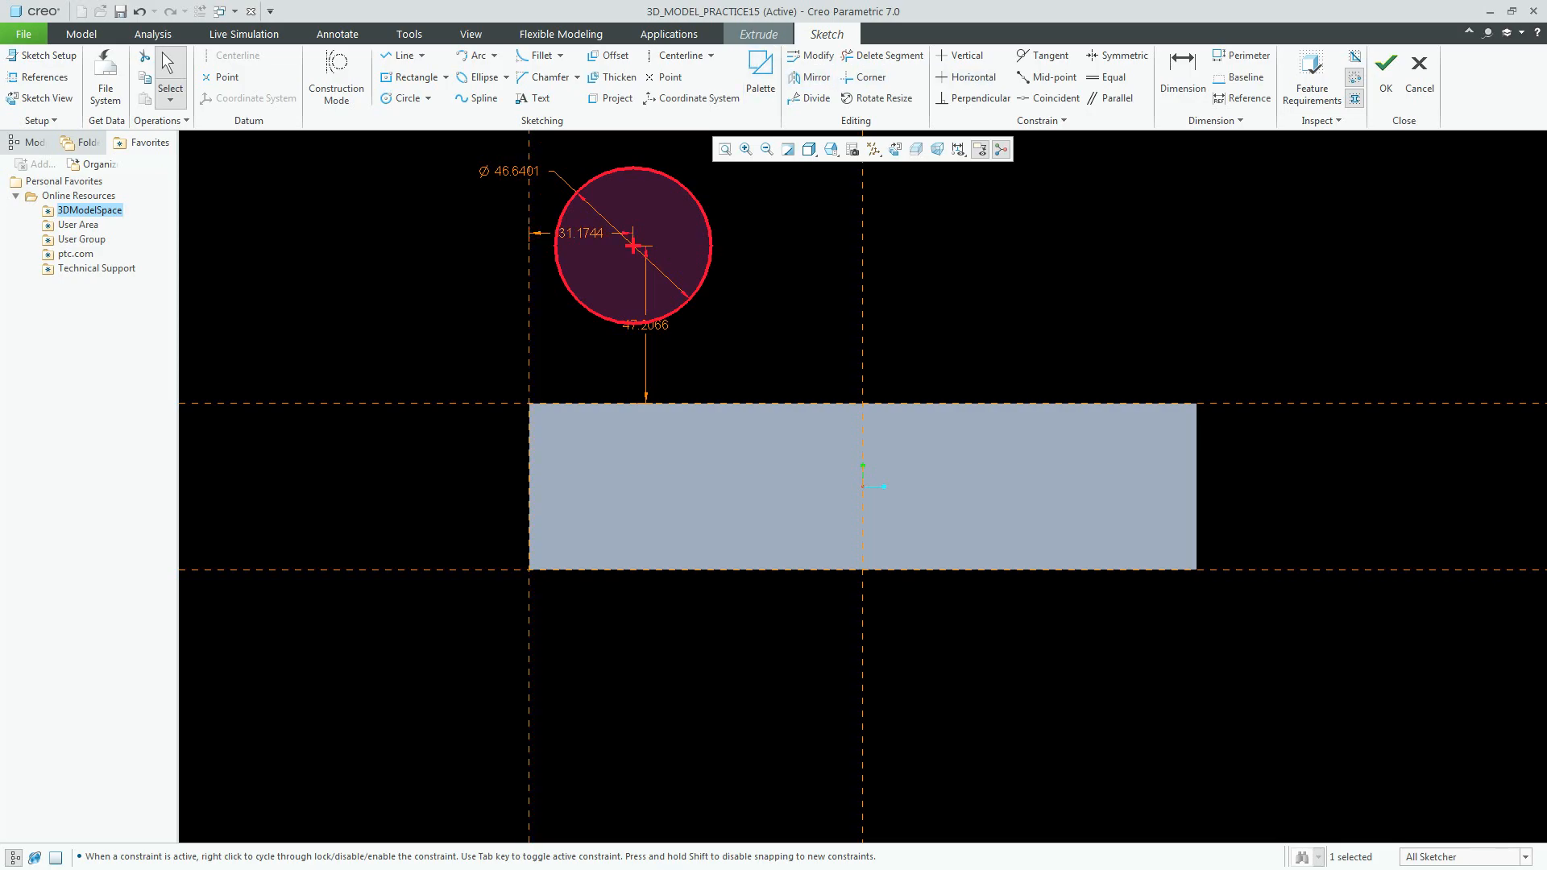
Dimension the circle by its radius and set it to 35
key(d)
click(711, 221)
middle_click(801, 201)
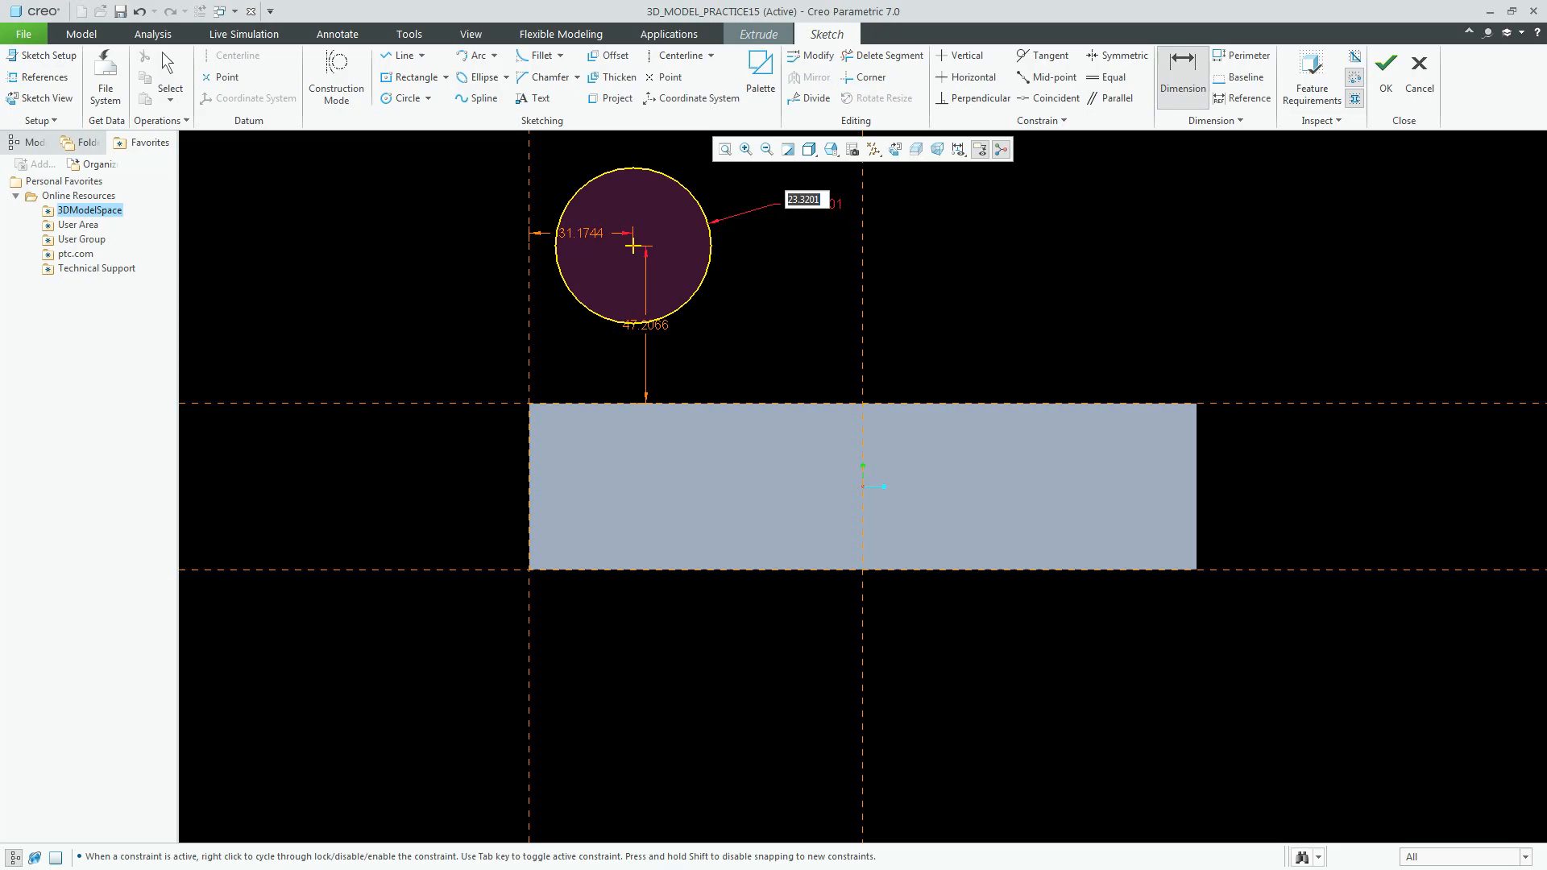
text(35)
key(Return)
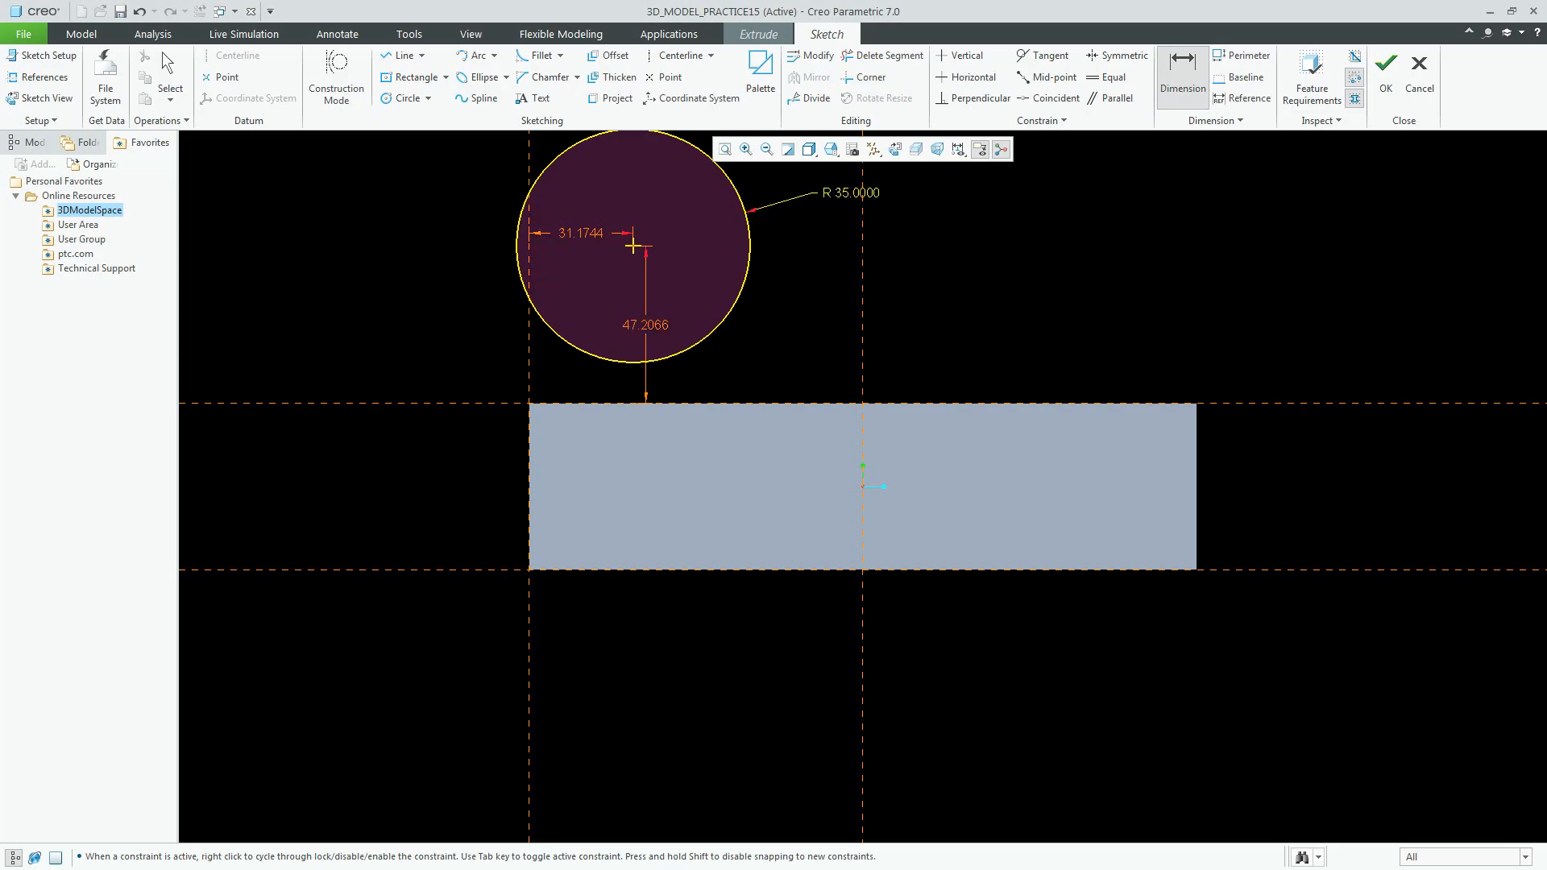
key(Escape)
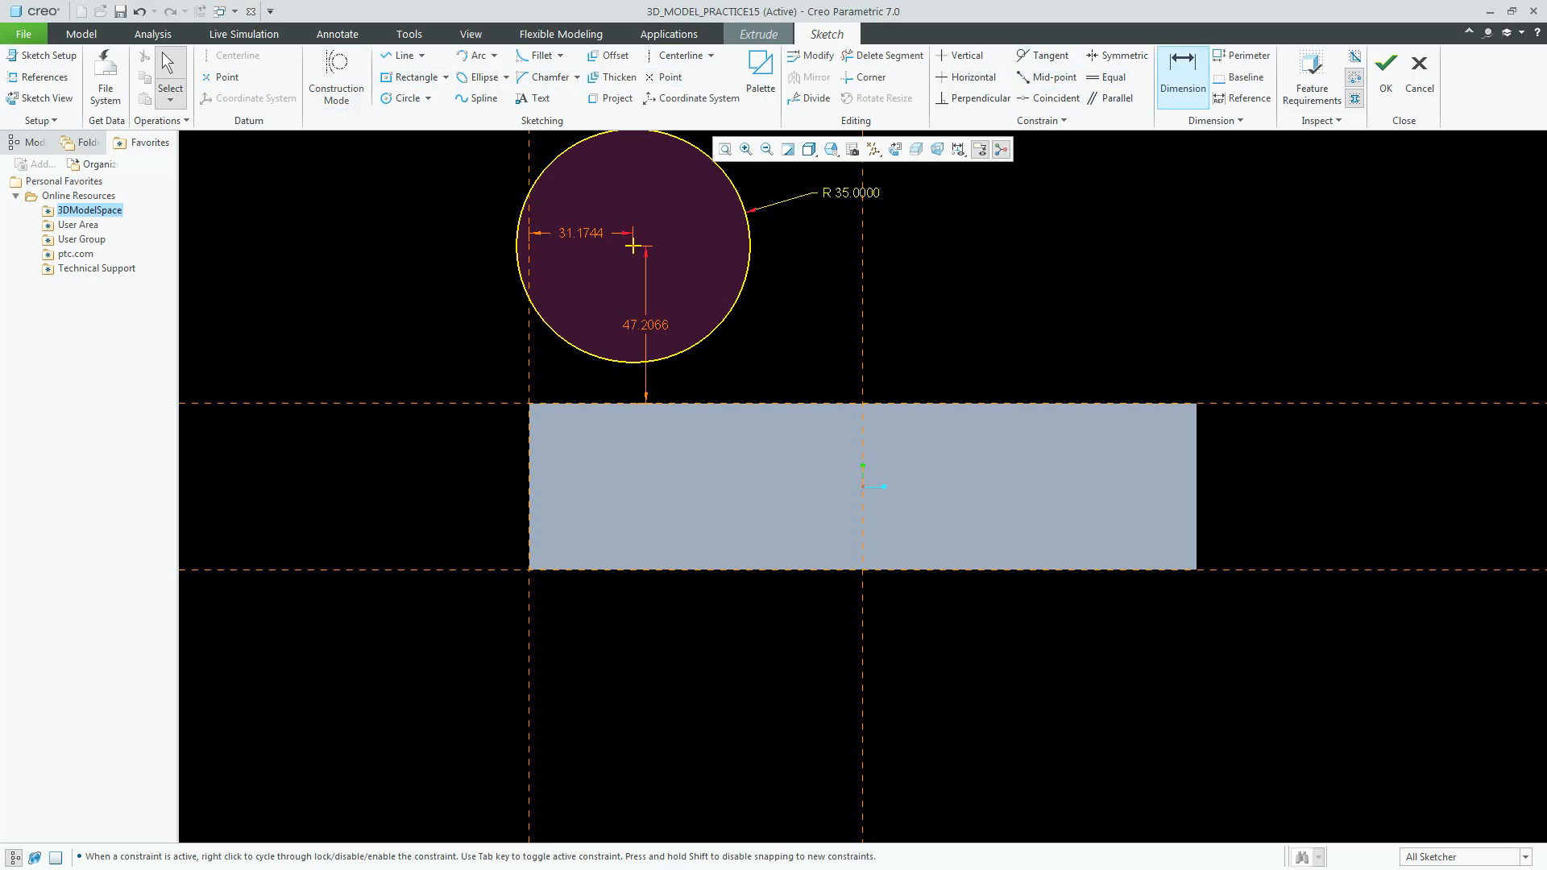
Dimension the circle's centre from the vertical end reference and set the distance to 35
click(1182, 74)
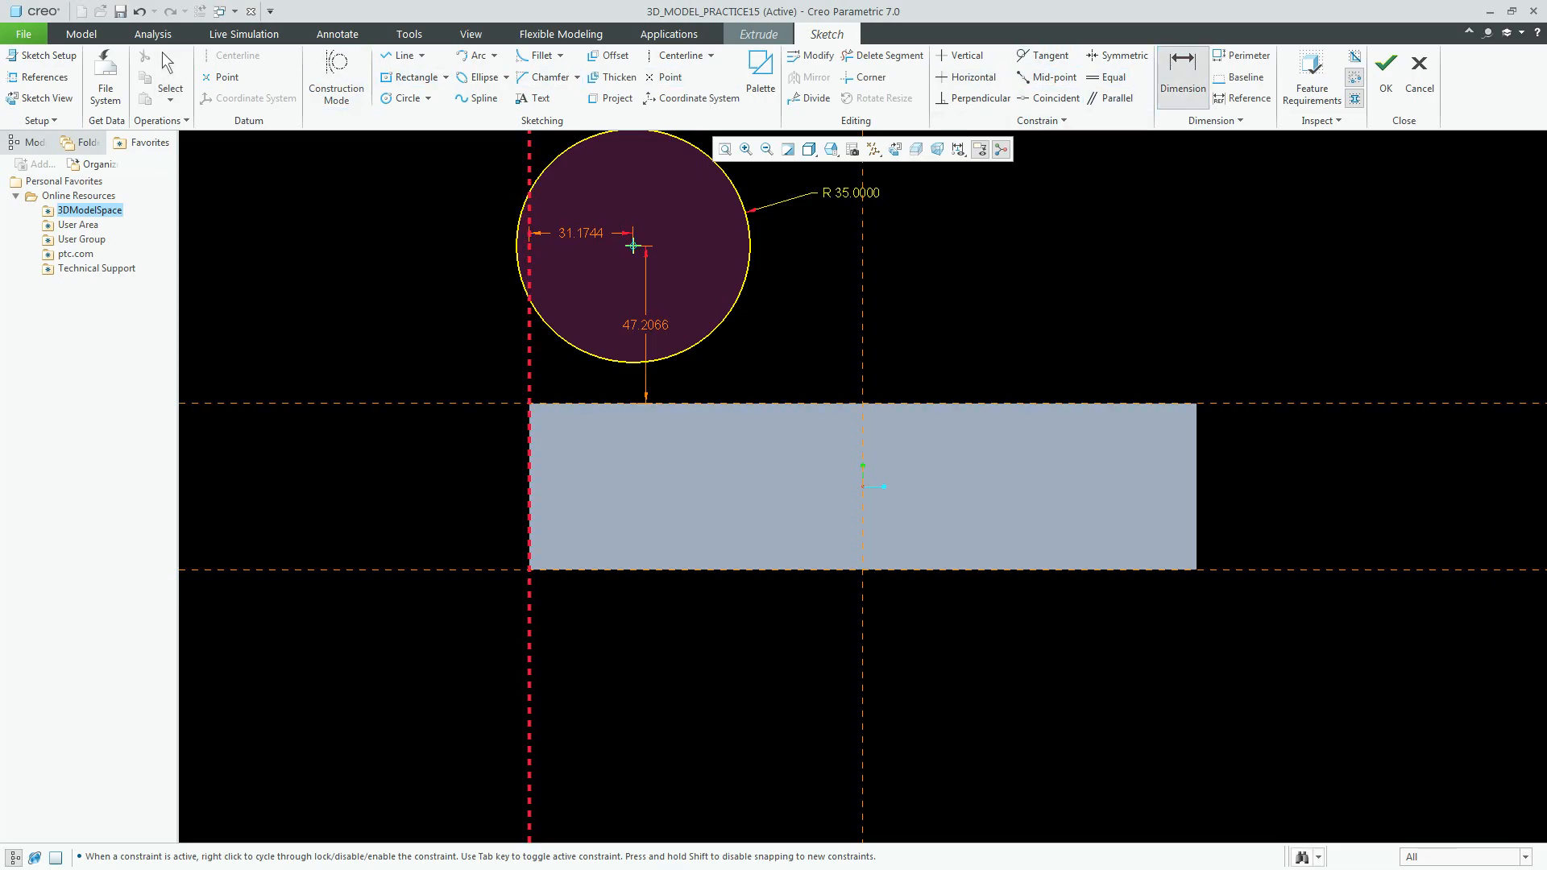
middle_click(633, 246)
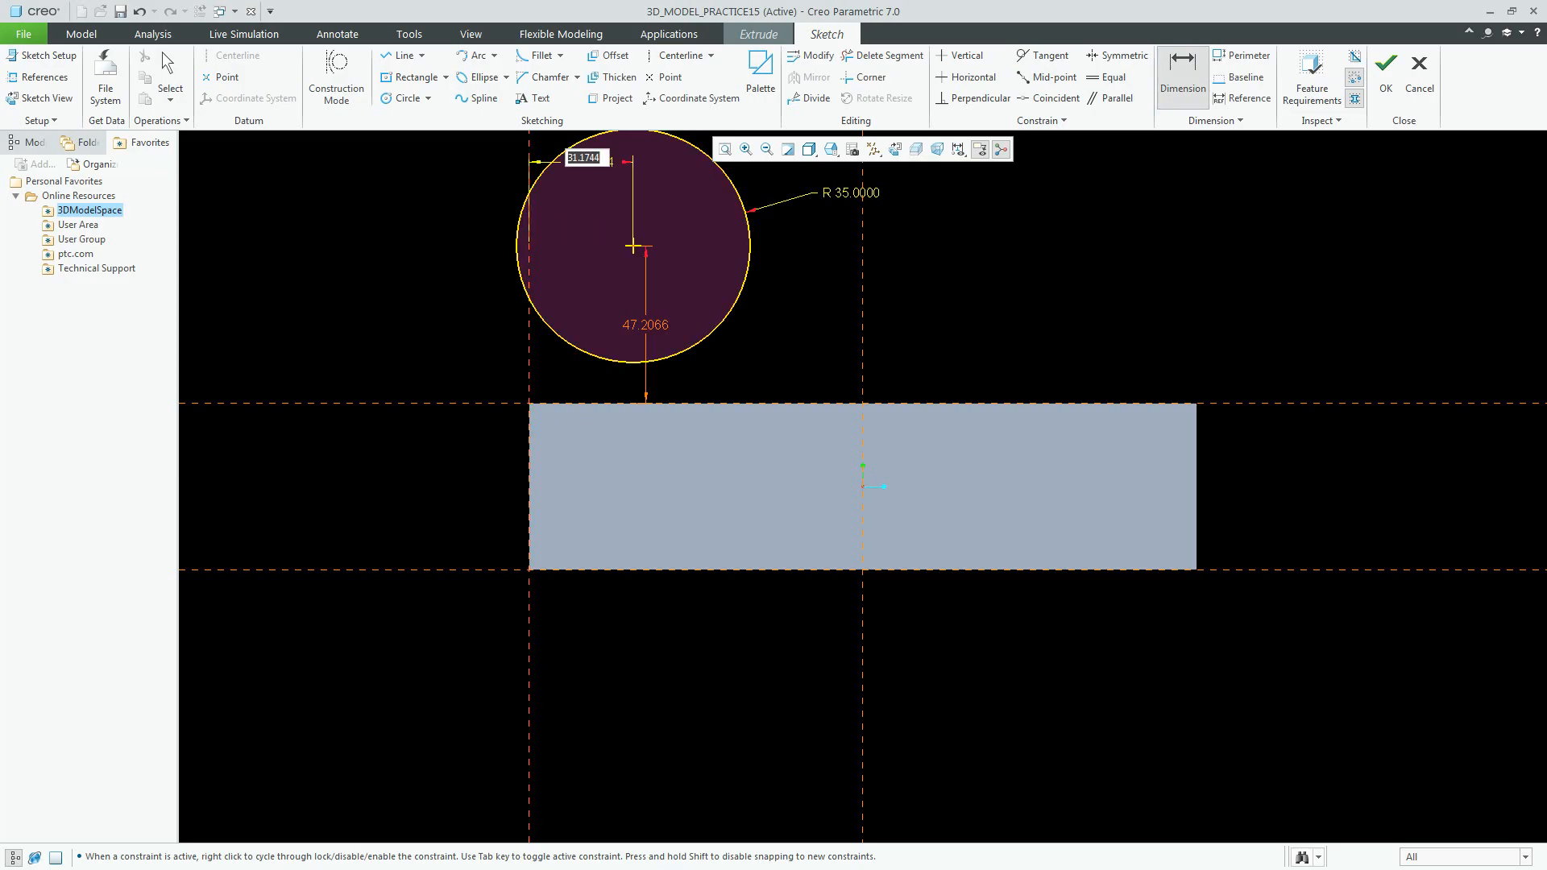
text(35)
key(Return)
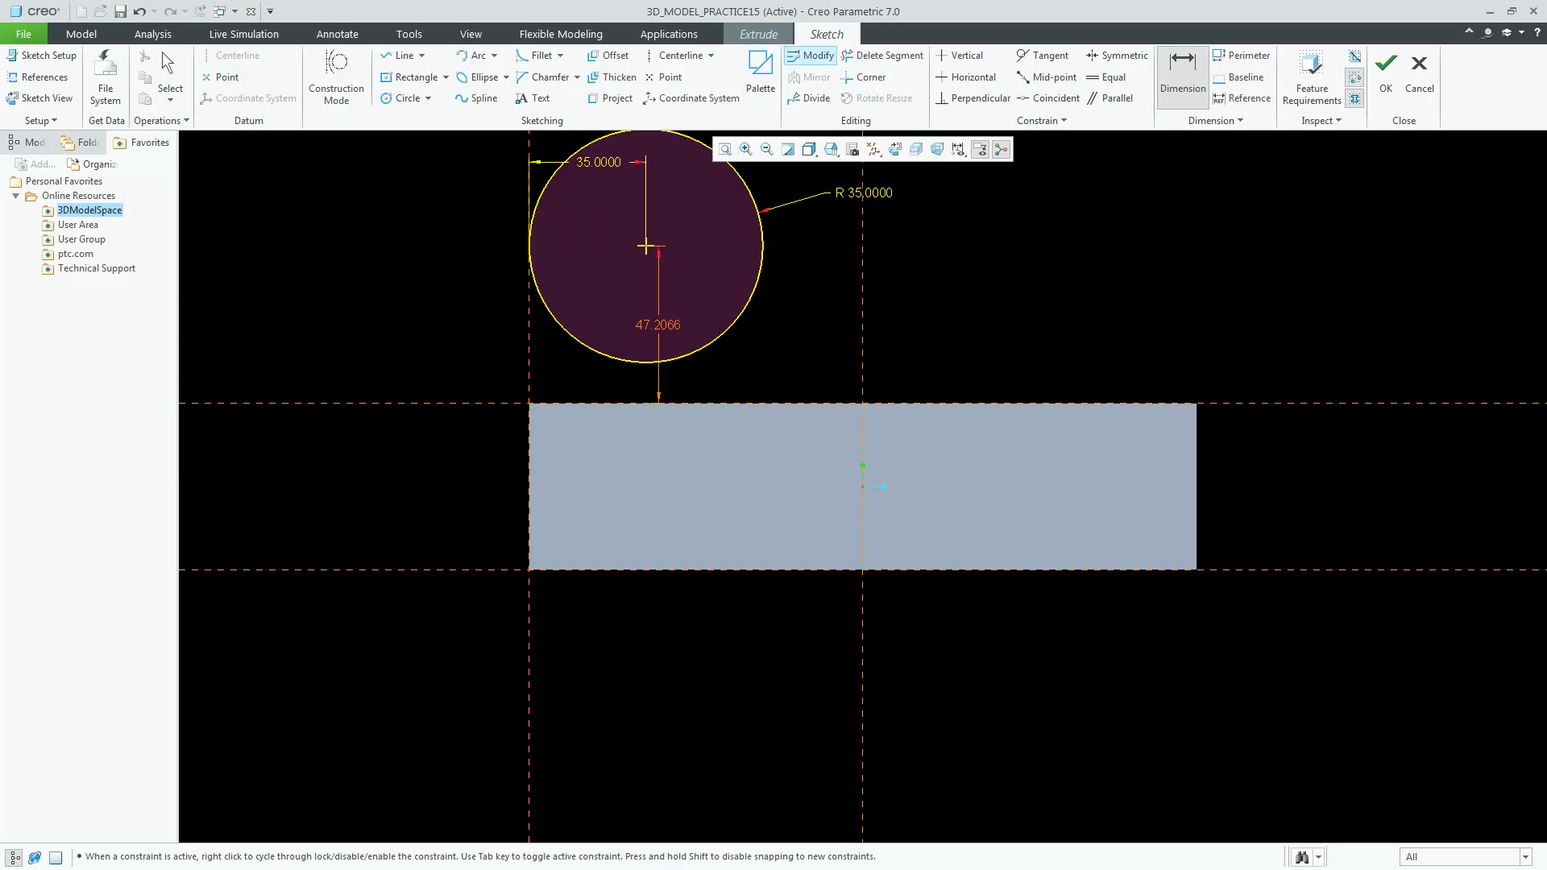
Draw a vertical line from the circle's side down to the block's upper edge, continuing into a horizontal line about 163 long along that edge
click(400, 55)
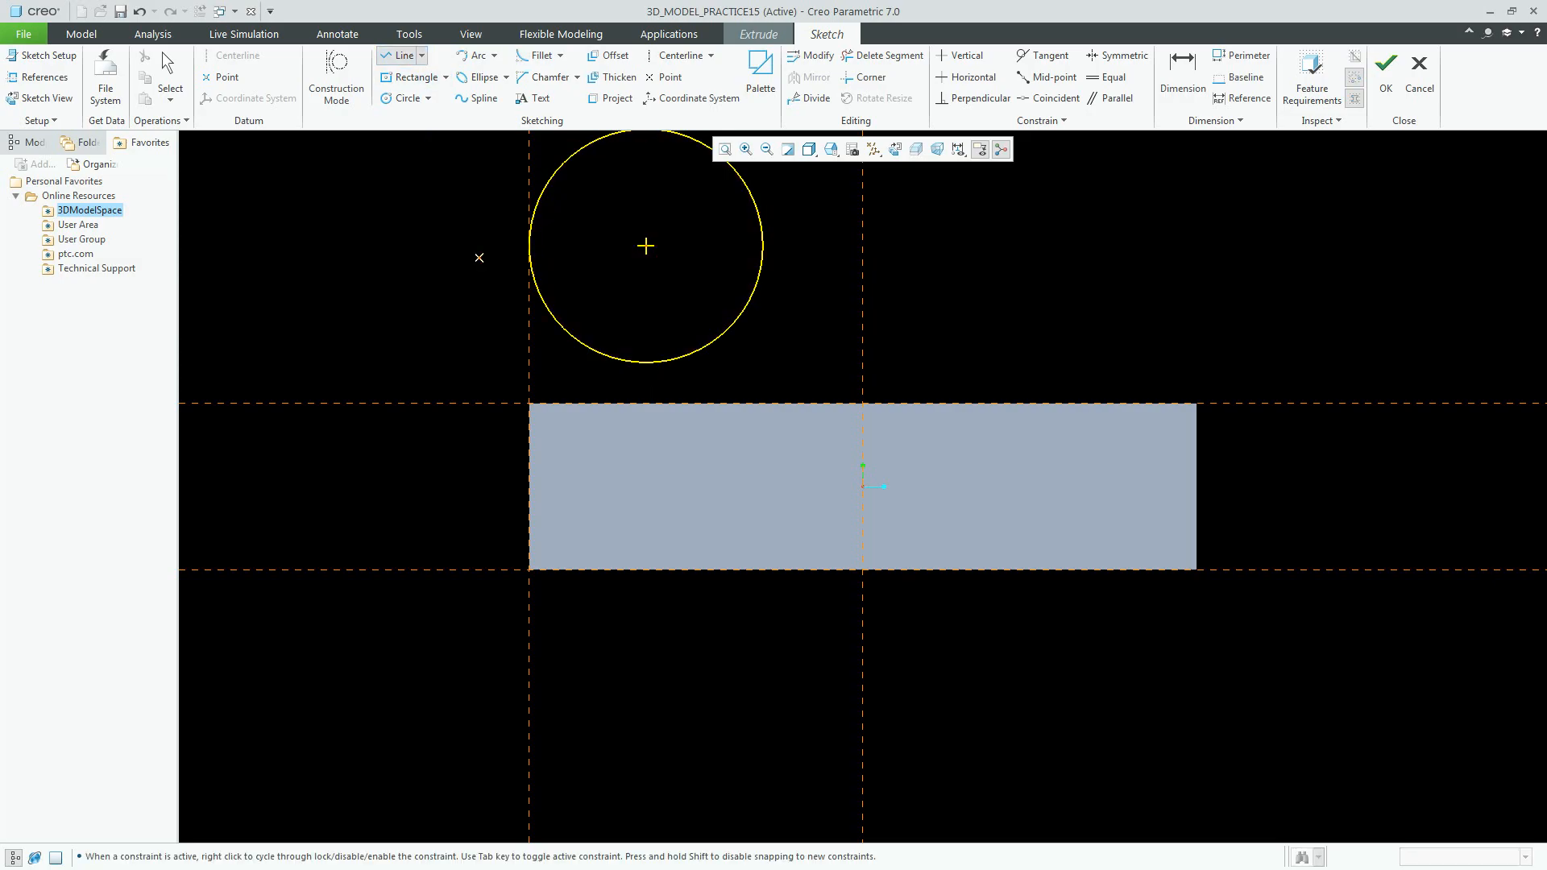
middle_click(529, 245)
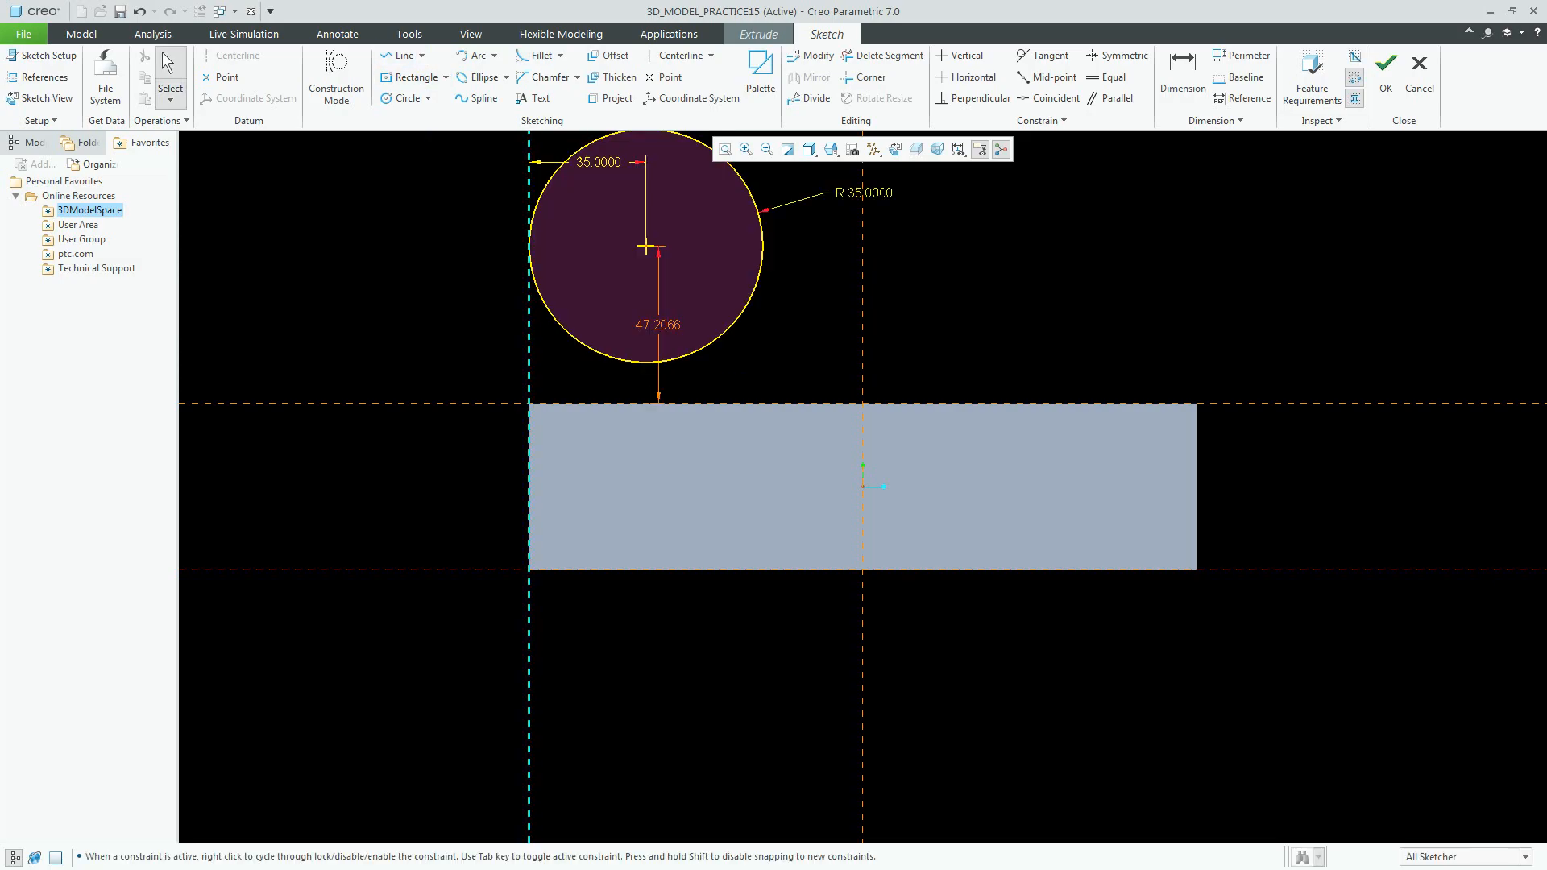
click(400, 55)
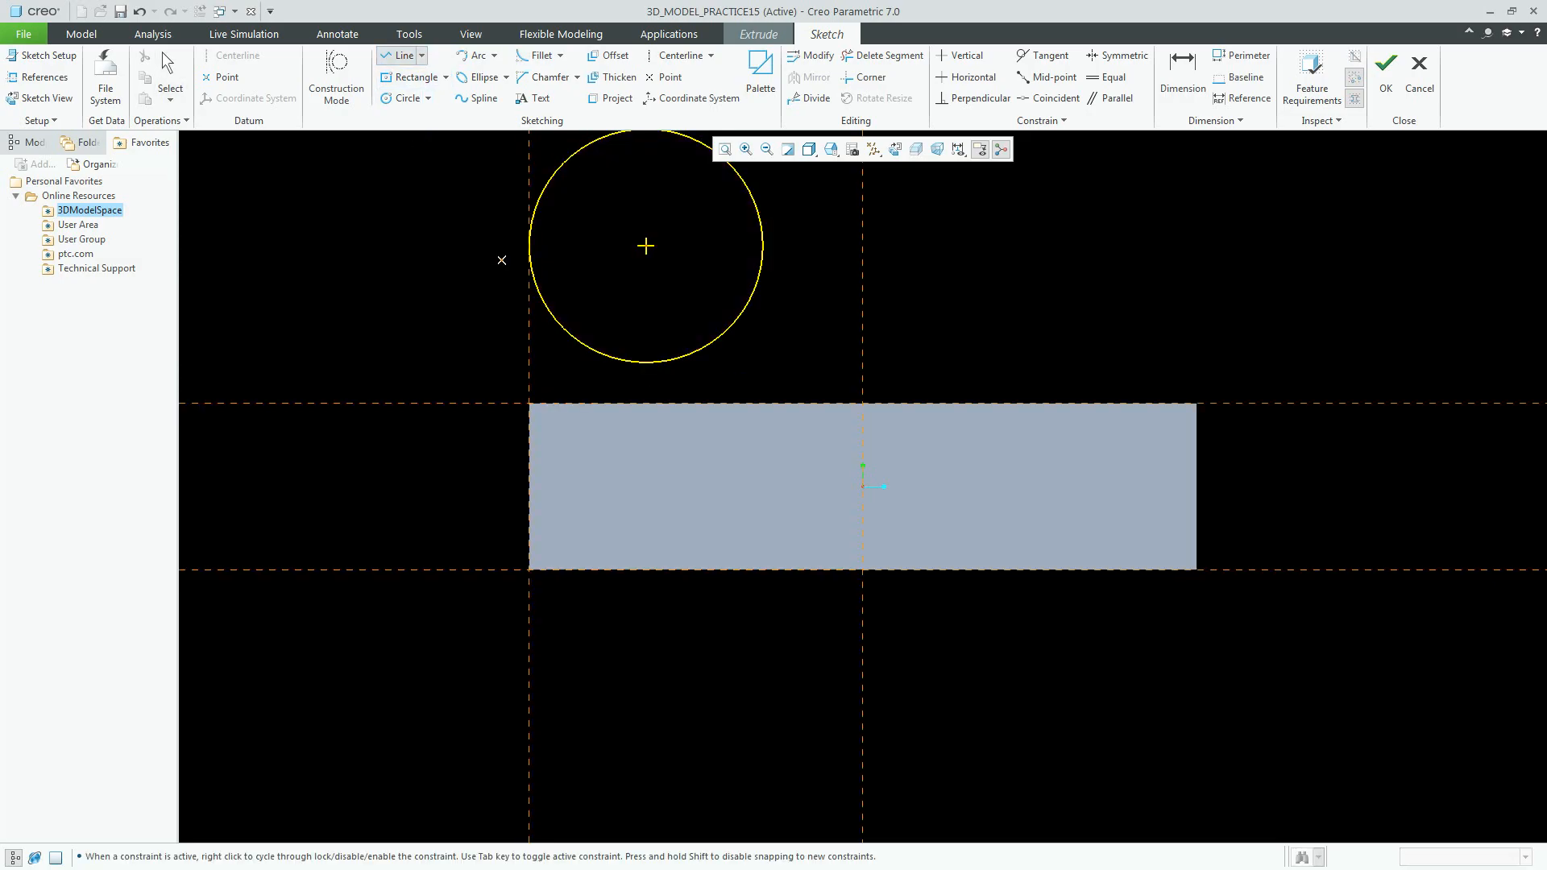
click(530, 245)
click(529, 402)
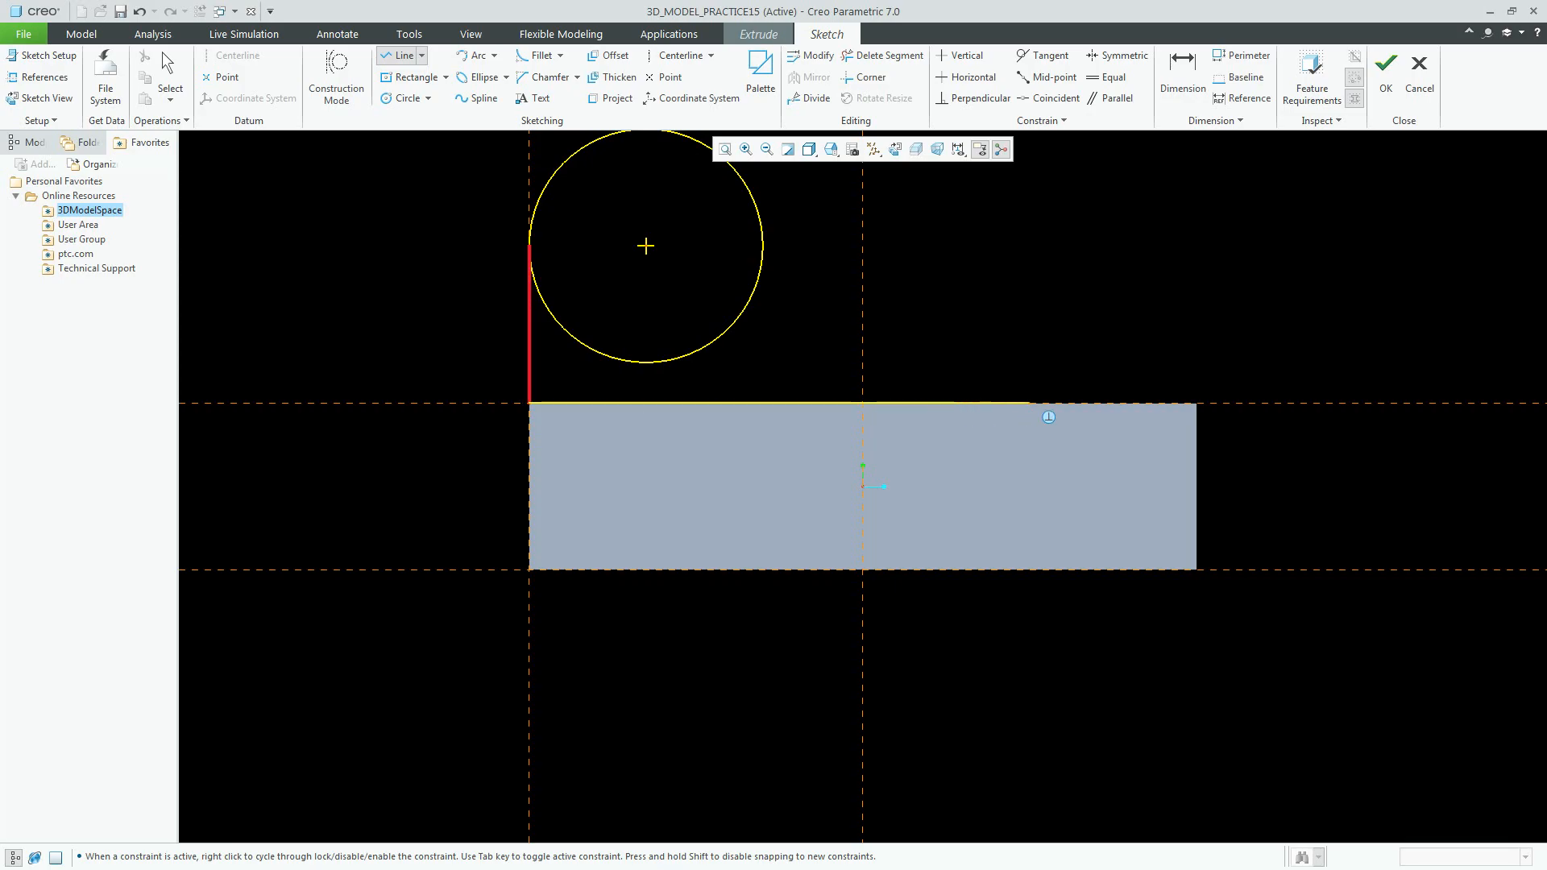
click(1072, 402)
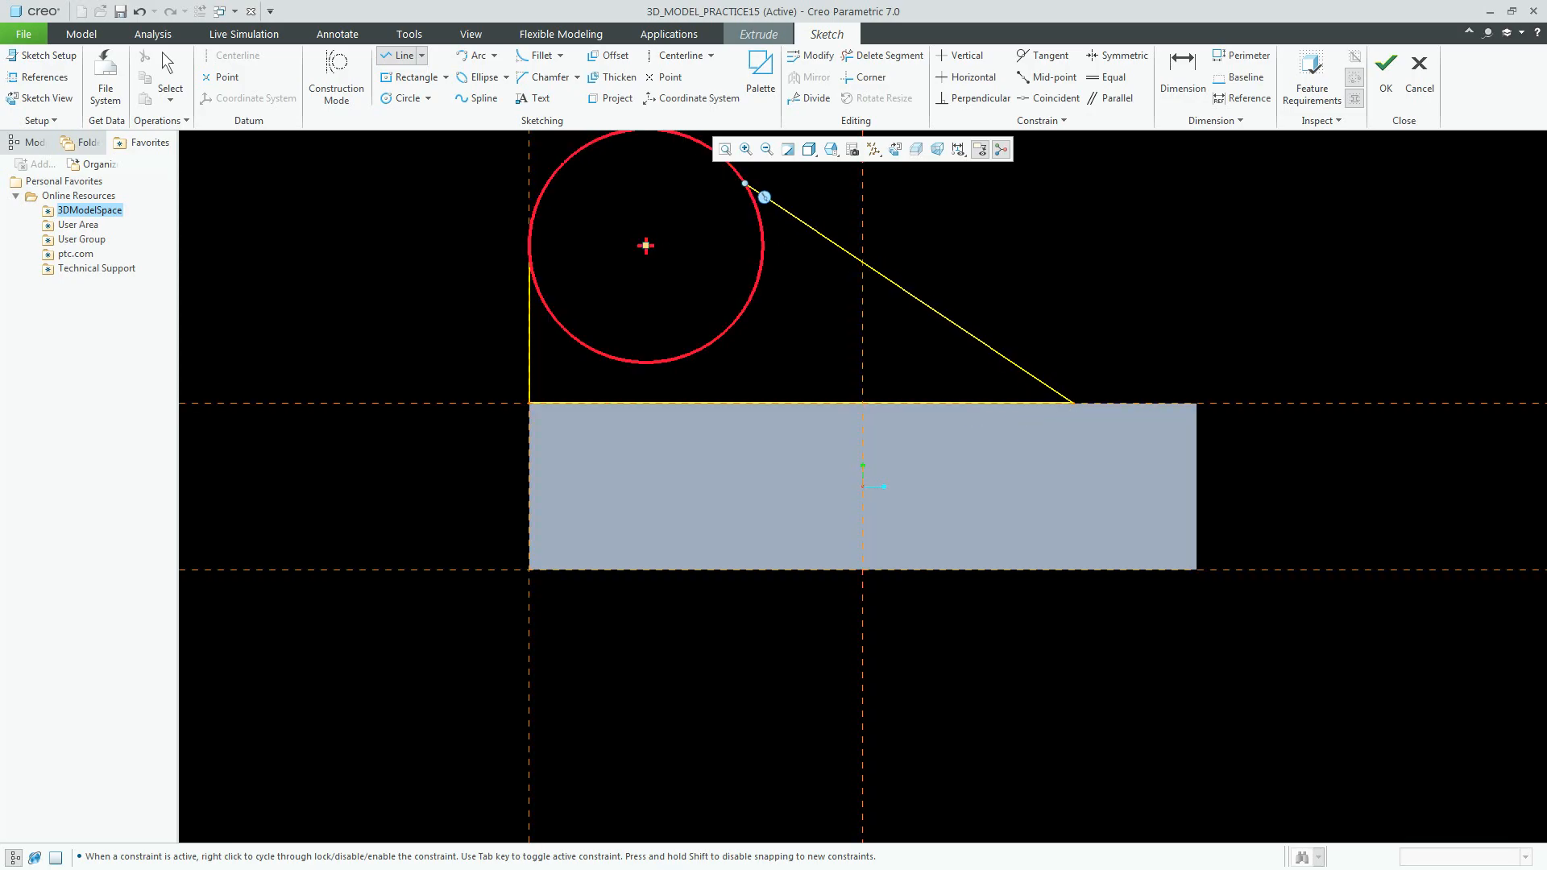
middle_click(733, 164)
middle_click(829, 261)
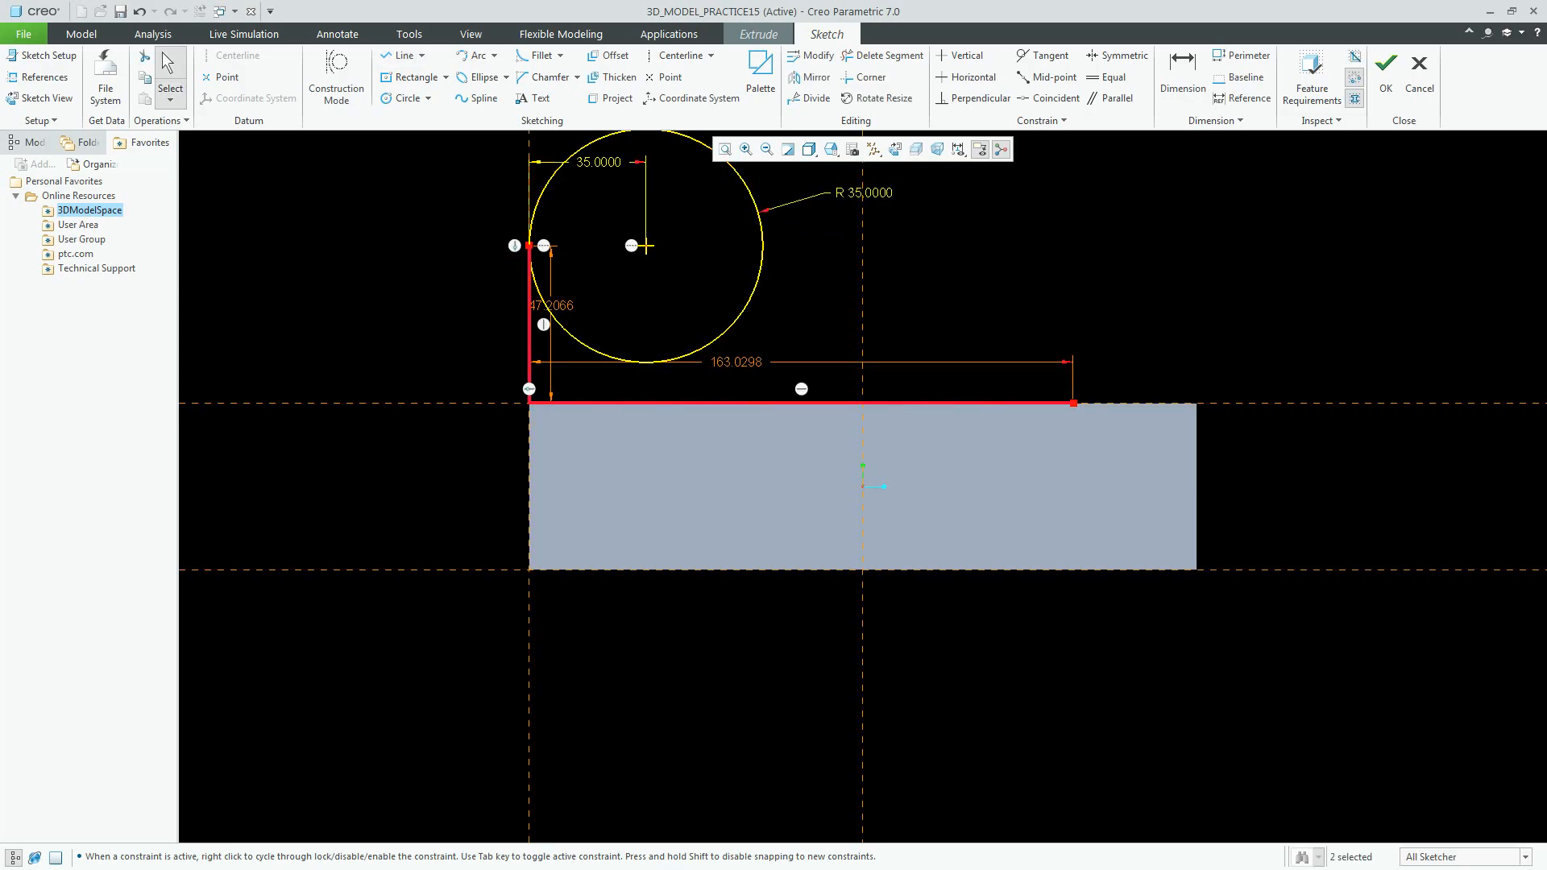
Draw a tangent line from the free end of the horizontal line to the upper part of the circle
scroll(788, 433, up, 3)
shift+middle_drag(789, 433, 763, 495)
scroll(896, 246, down, 1)
click(896, 246)
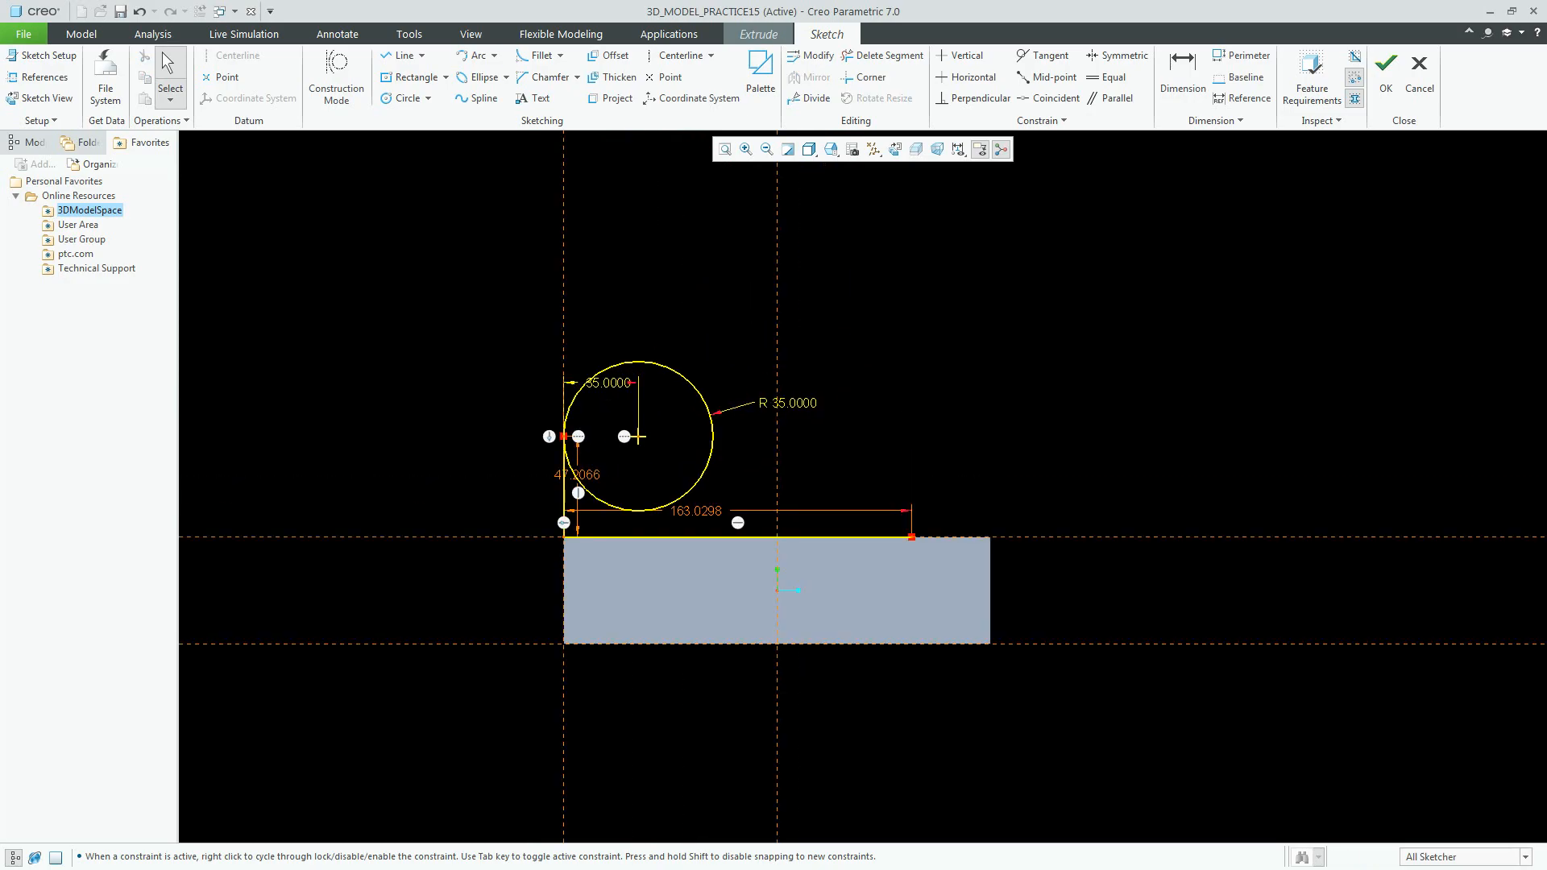
click(421, 55)
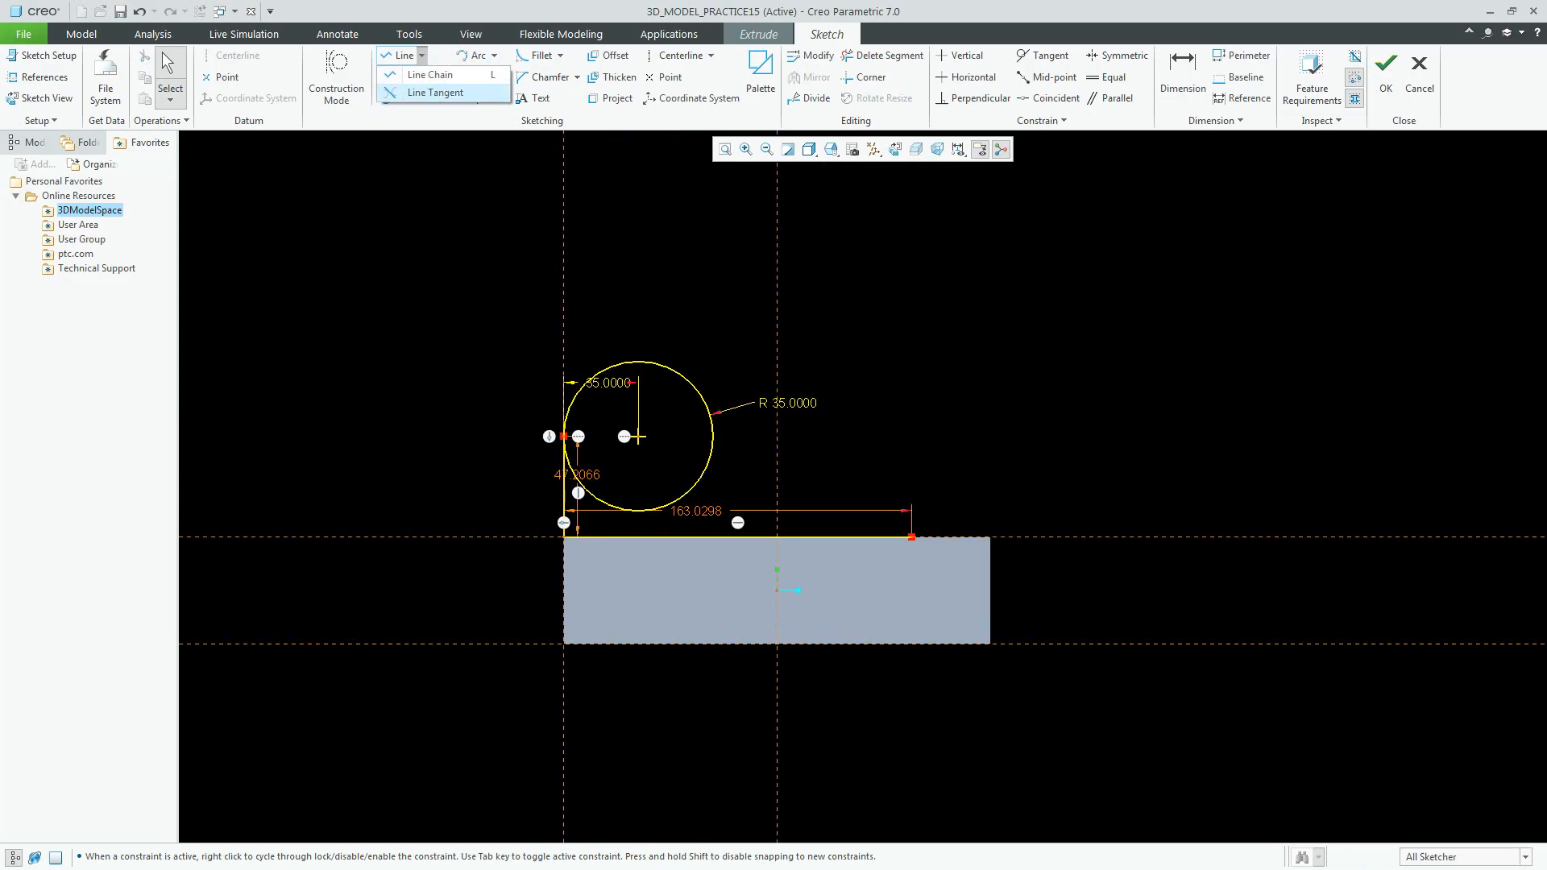
click(435, 92)
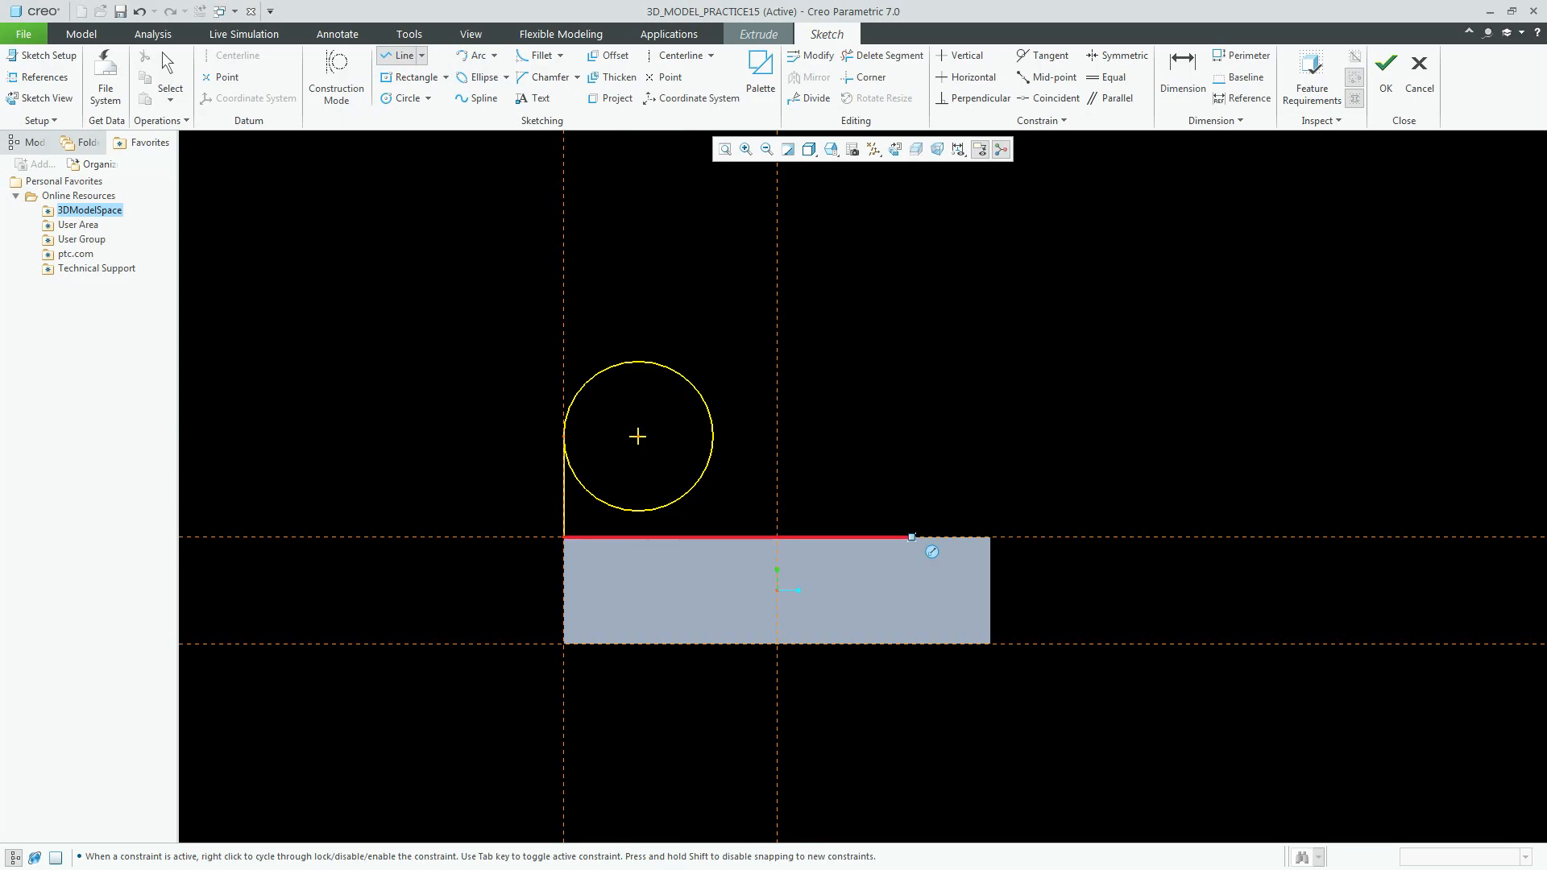
click(912, 536)
click(694, 381)
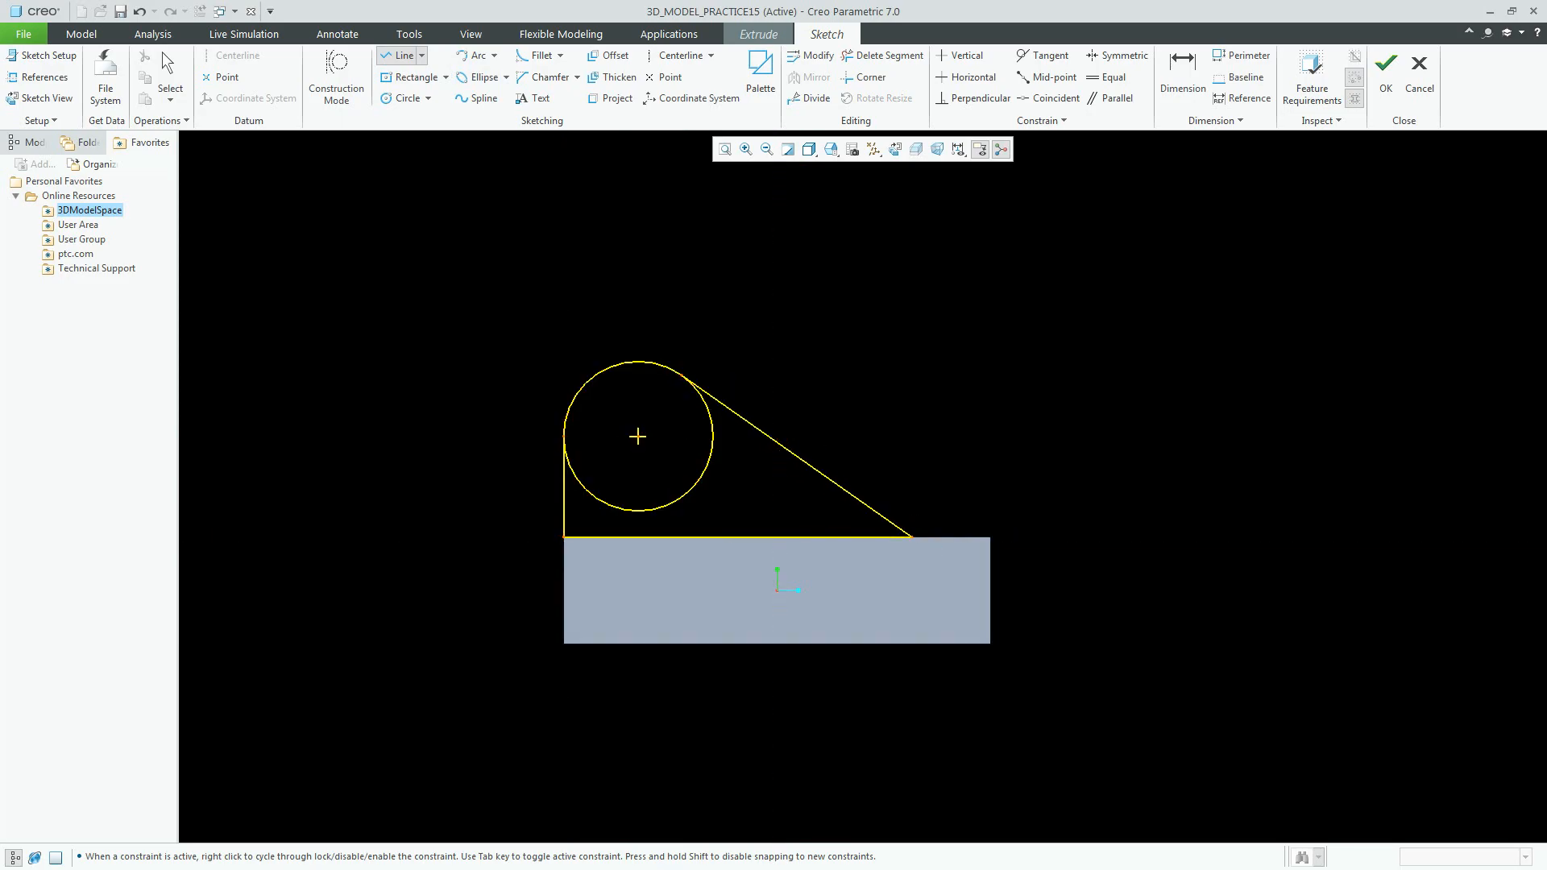
middle_click(709, 337)
middle_click(708, 337)
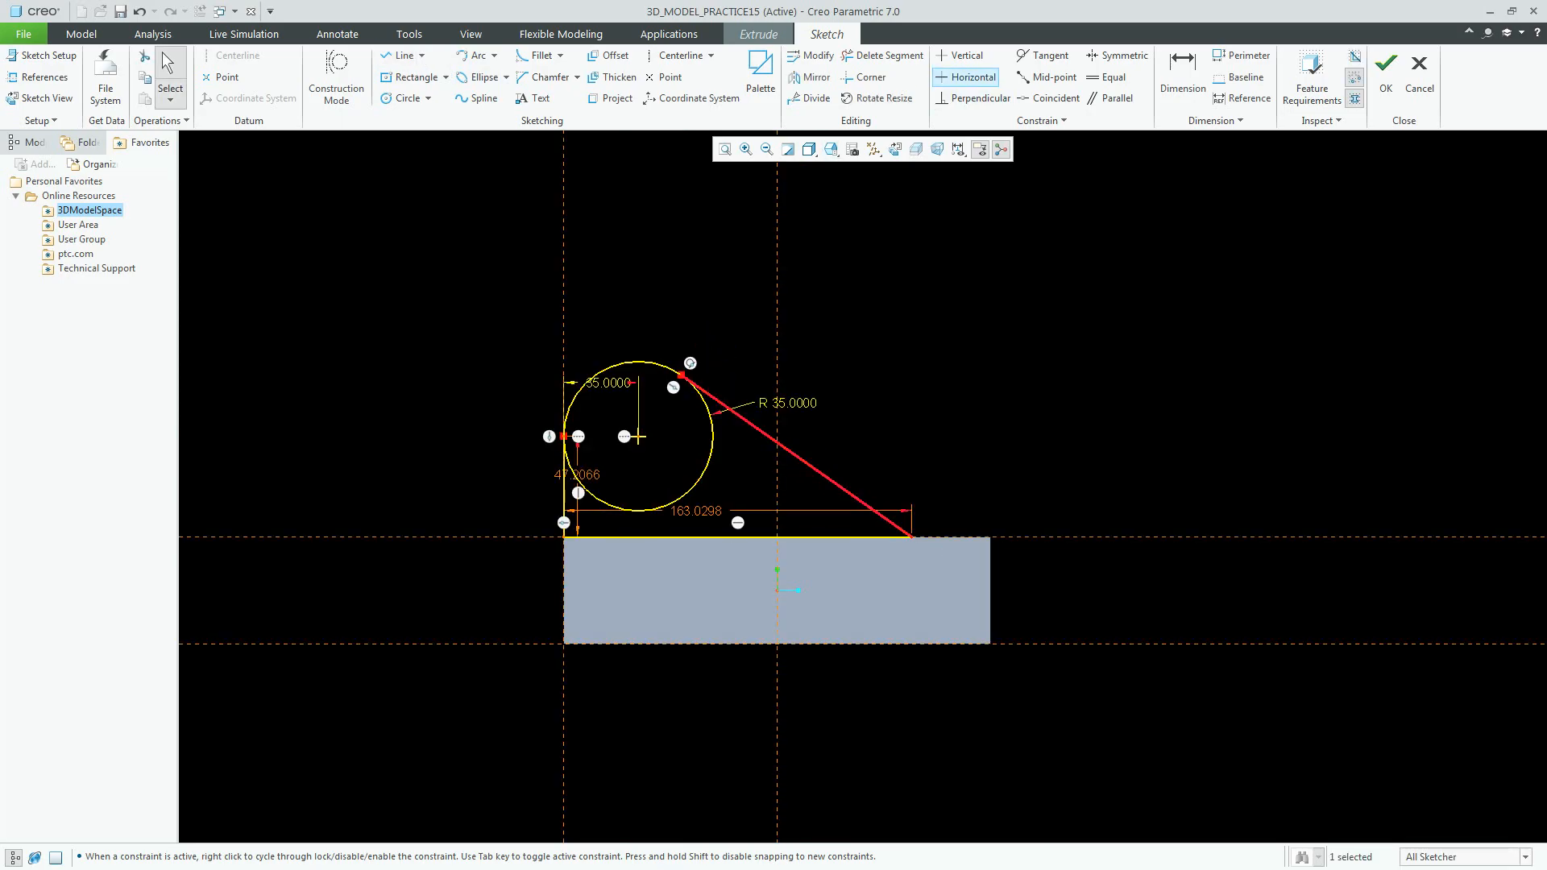
Trim away the circle's lower segment between the vertical line and the tangent line, keeping only the outer arc
click(883, 55)
click(713, 442)
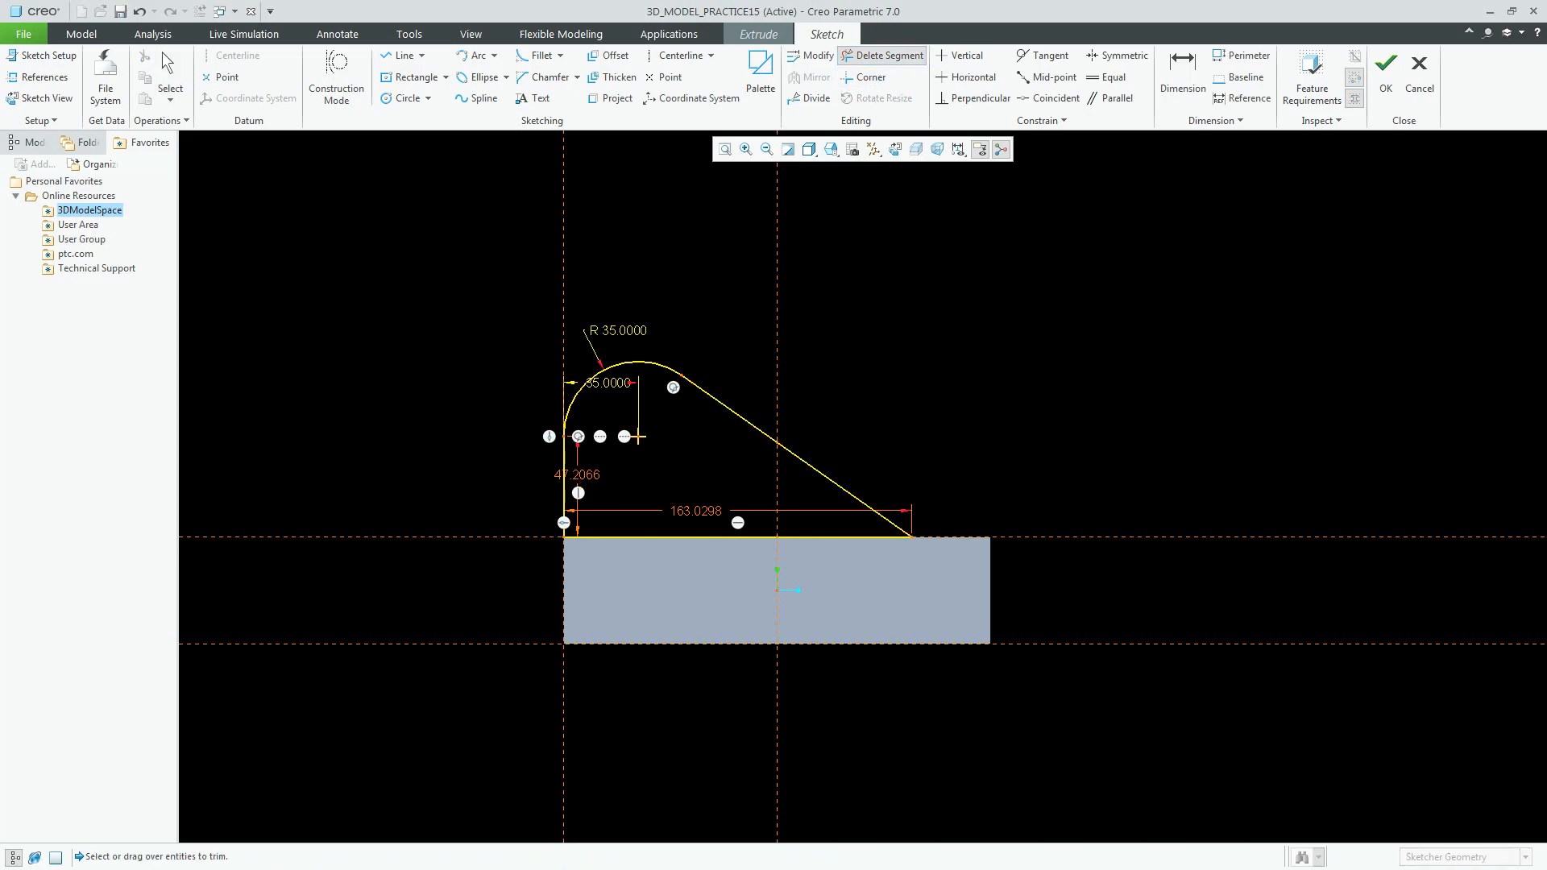
middle_click(639, 436)
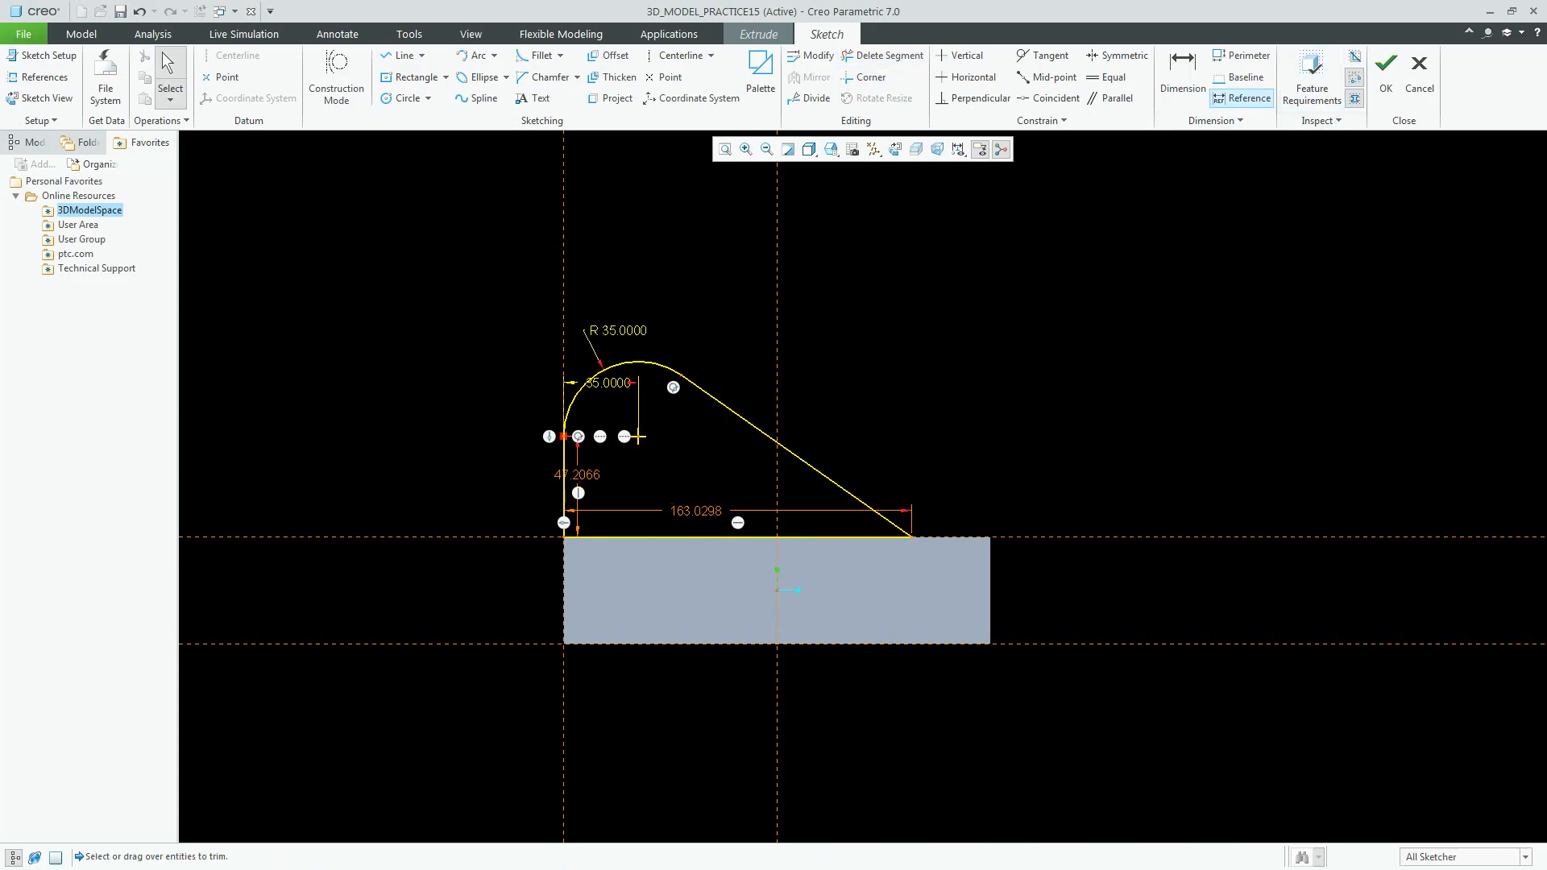
Dimension the sloped line's lower end from the block's far end edge and set the distance to 70
click(1182, 72)
click(912, 537)
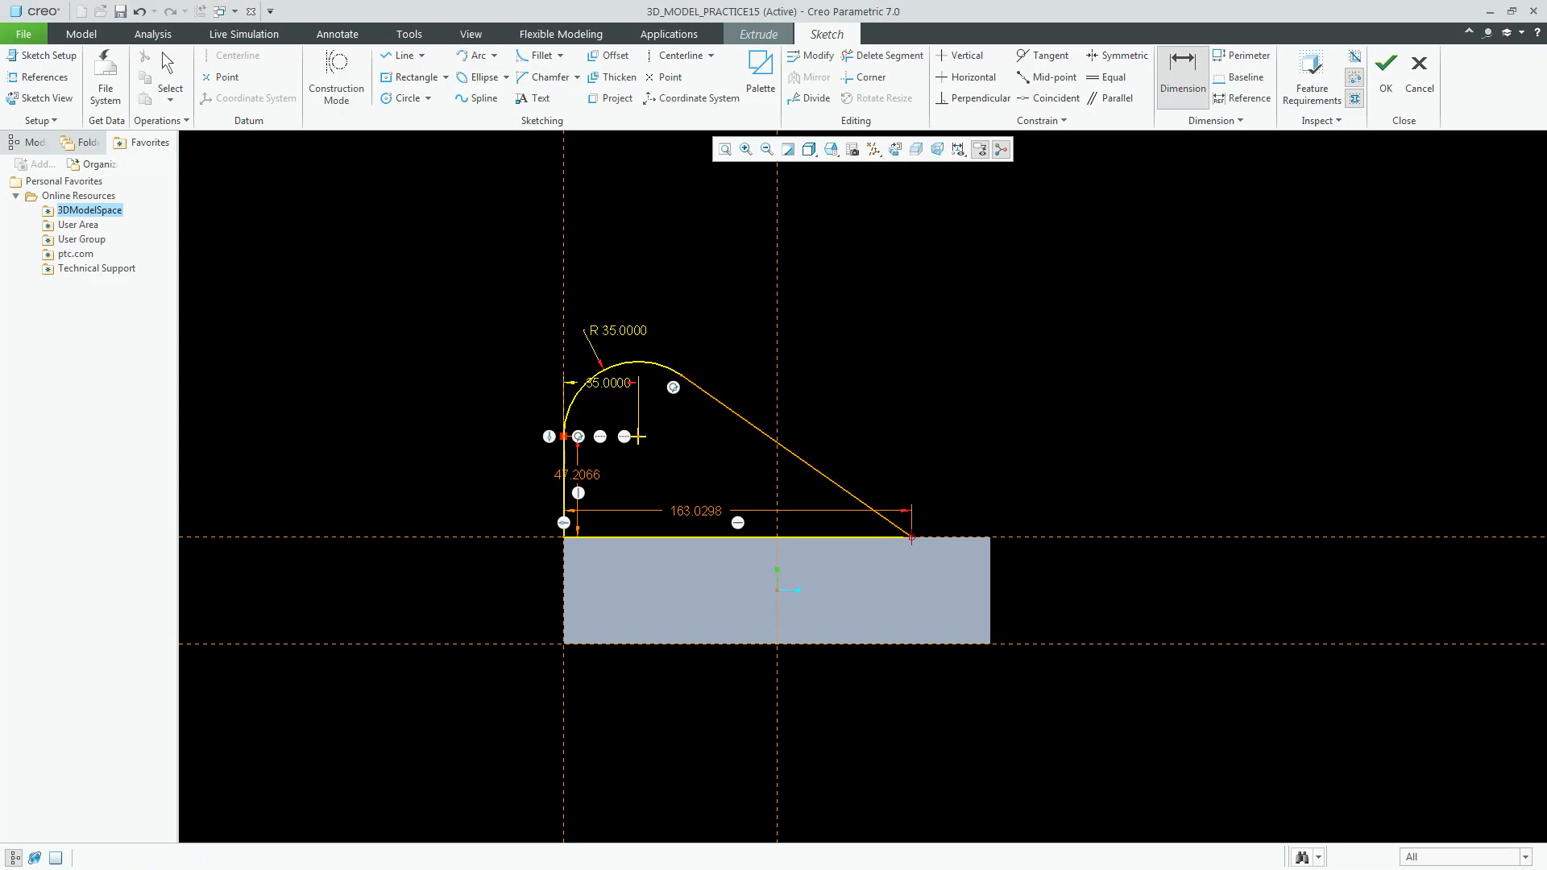
middle_click(932, 439)
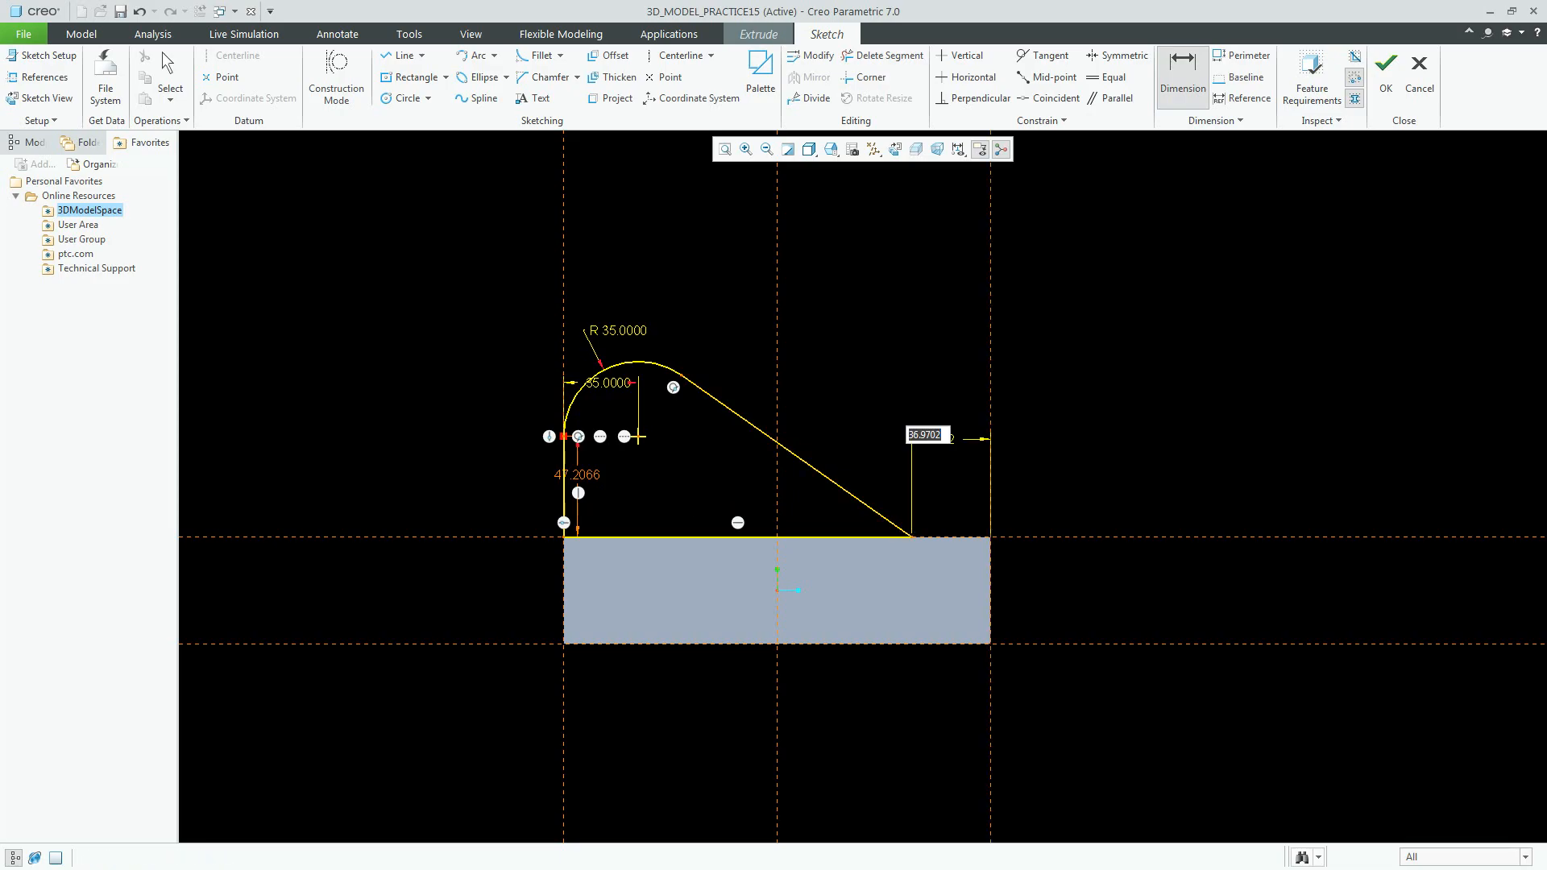
text(70)
key(Return)
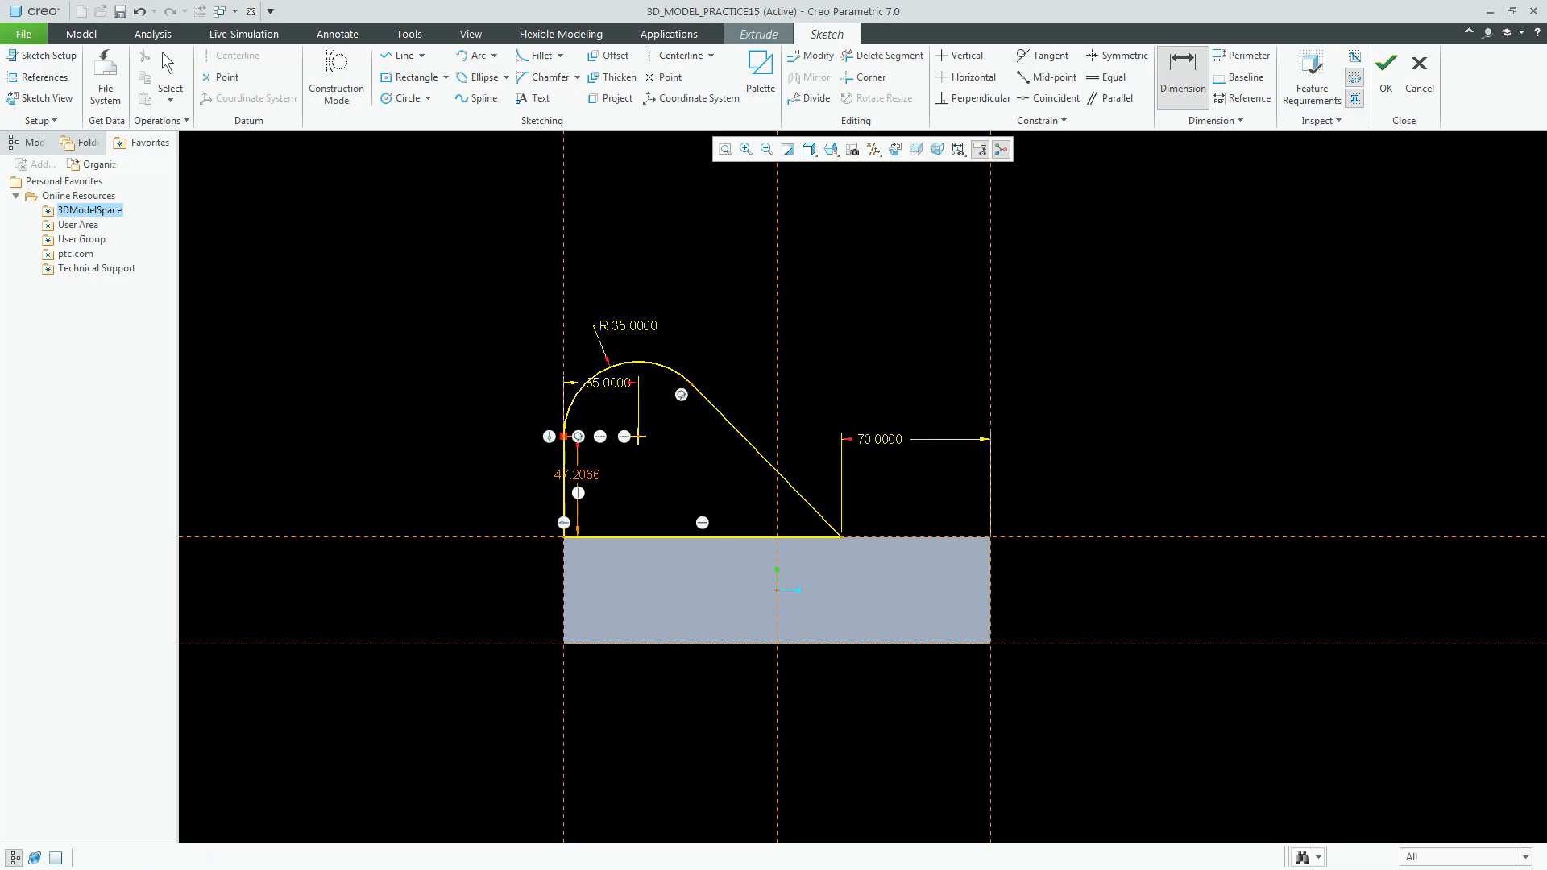
Dimension the arc centre's height above the profile's horizontal base line and set it to 35
scroll(607, 505, down, 2)
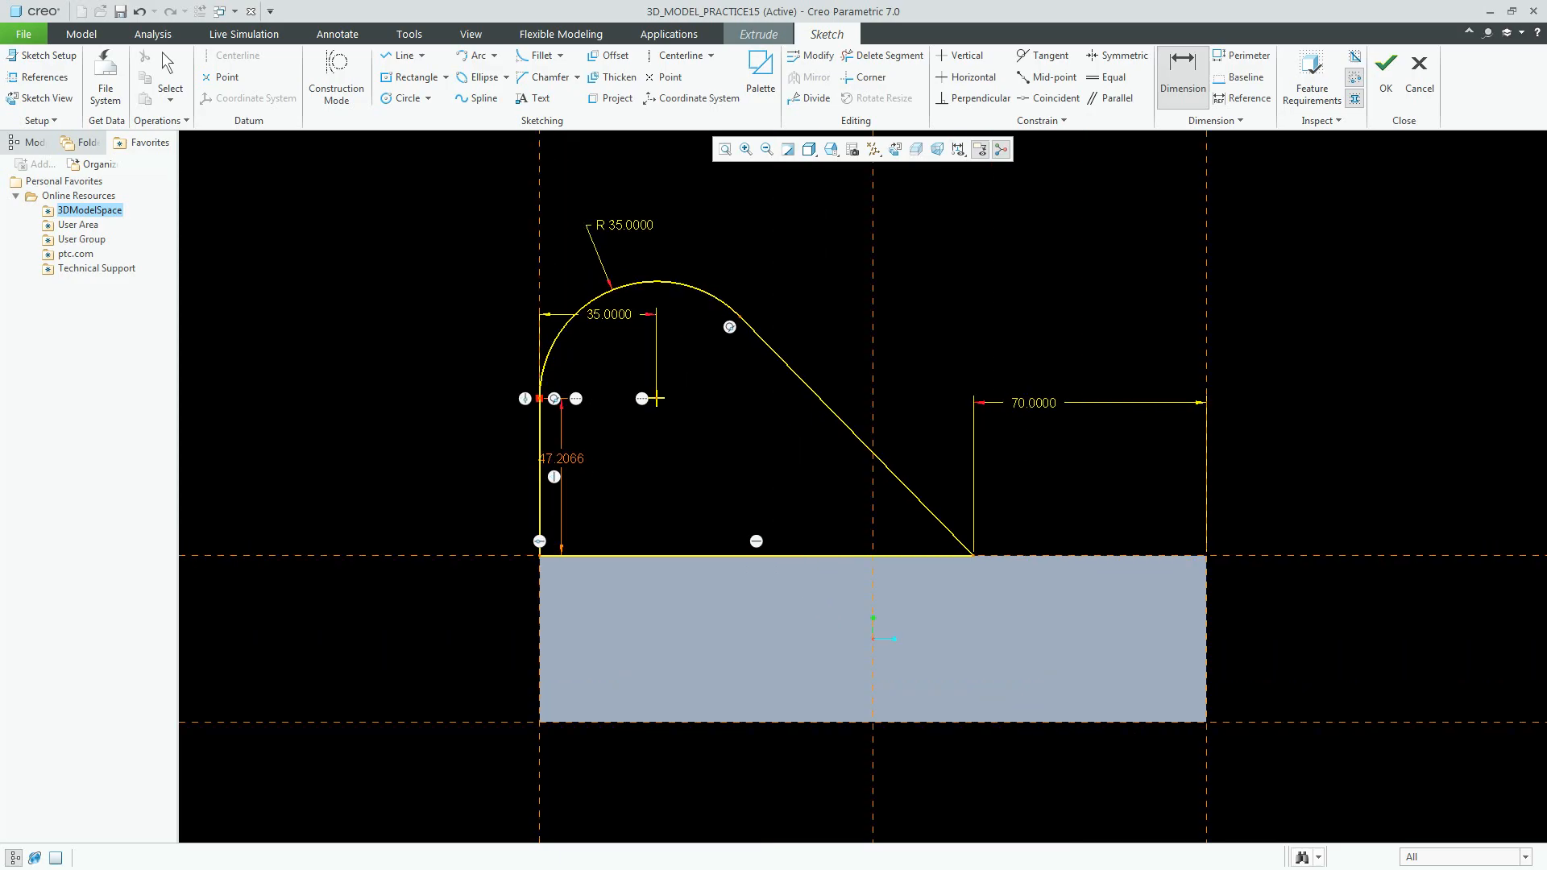
click(725, 555)
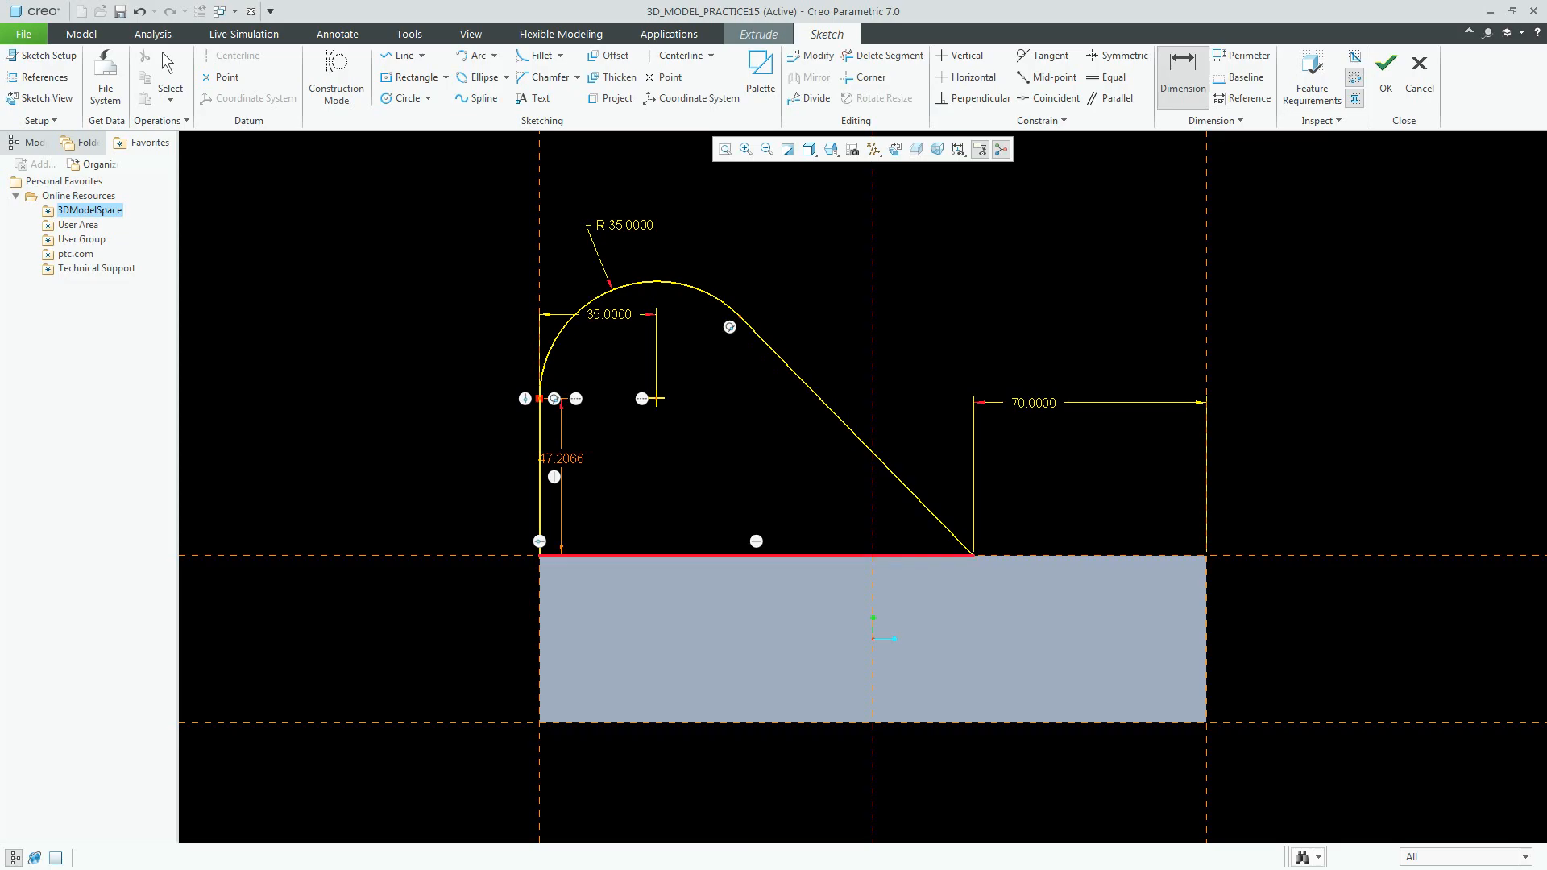
click(656, 398)
middle_click(409, 426)
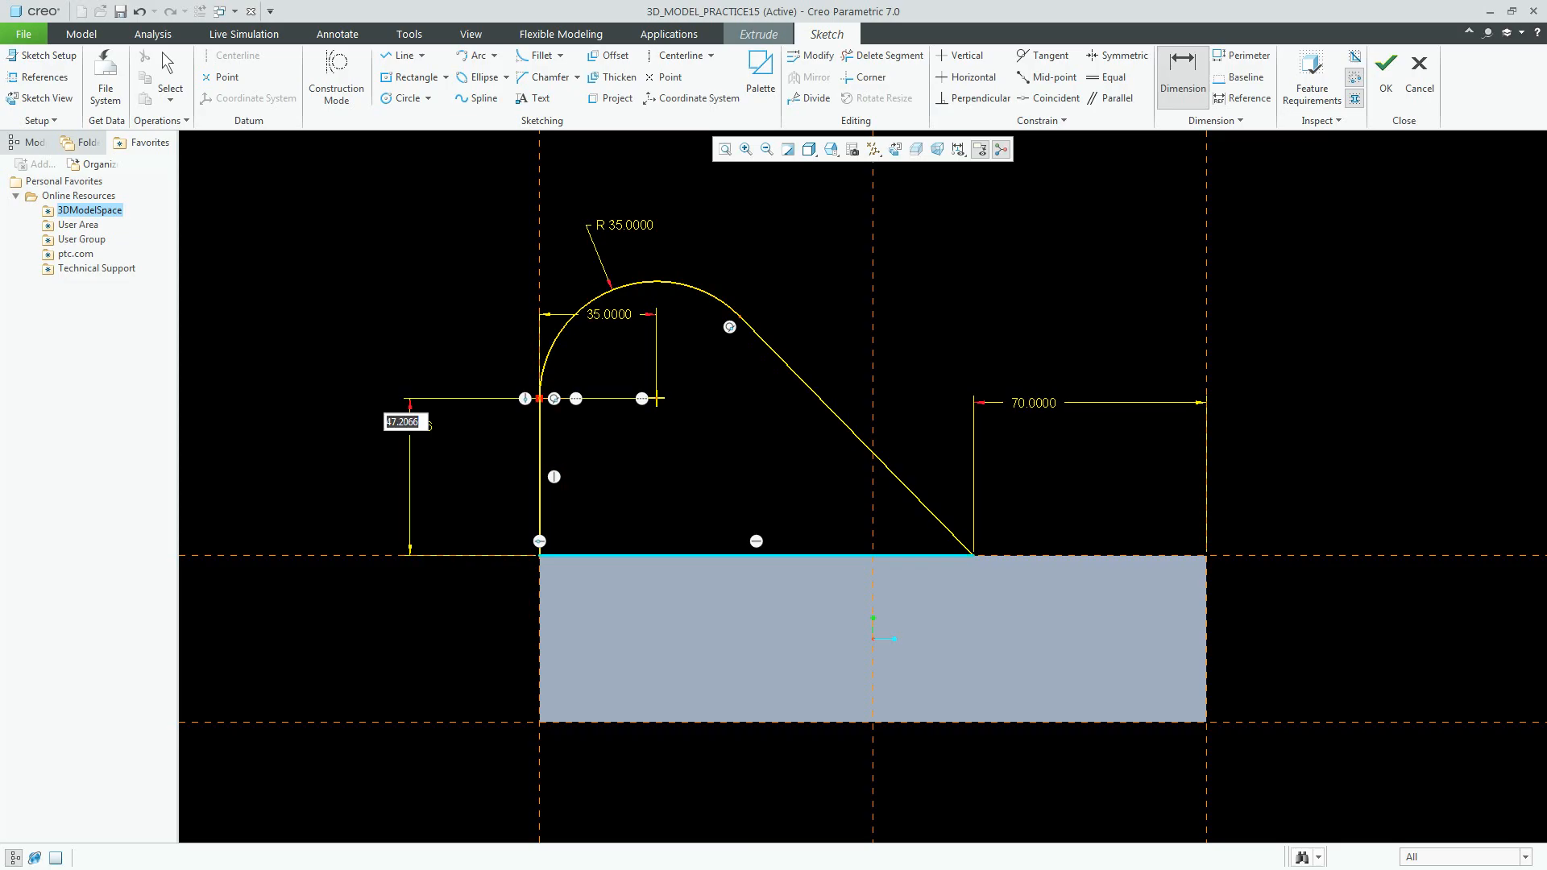
text(35)
key(Return)
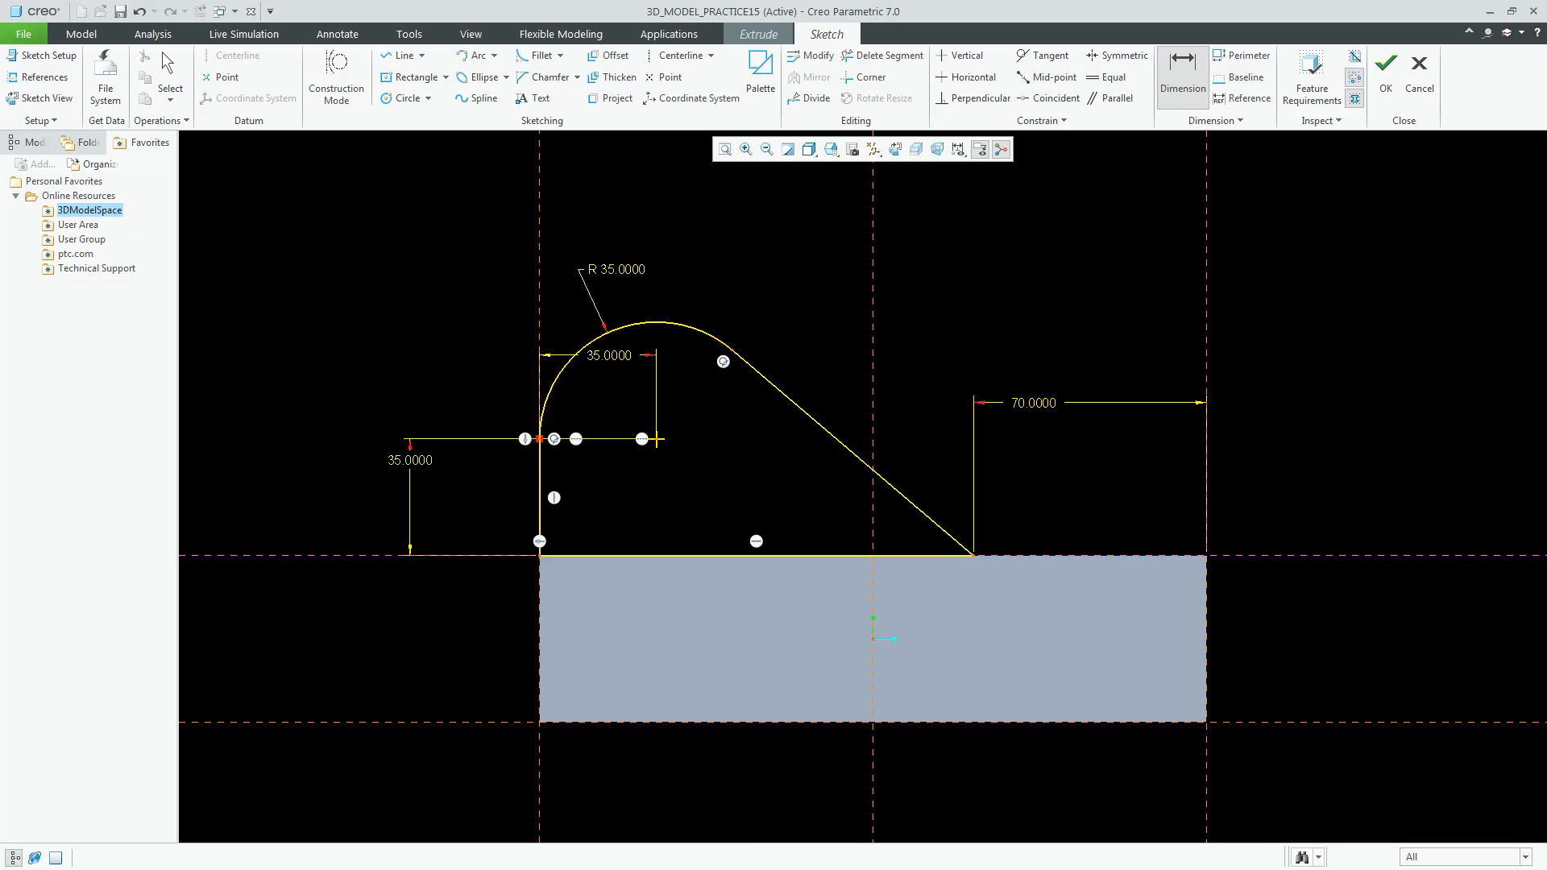
Try to finish the sketch by adding a same point constraint between the highlighted vertices, and reopen the internal section for editing
click(1386, 72)
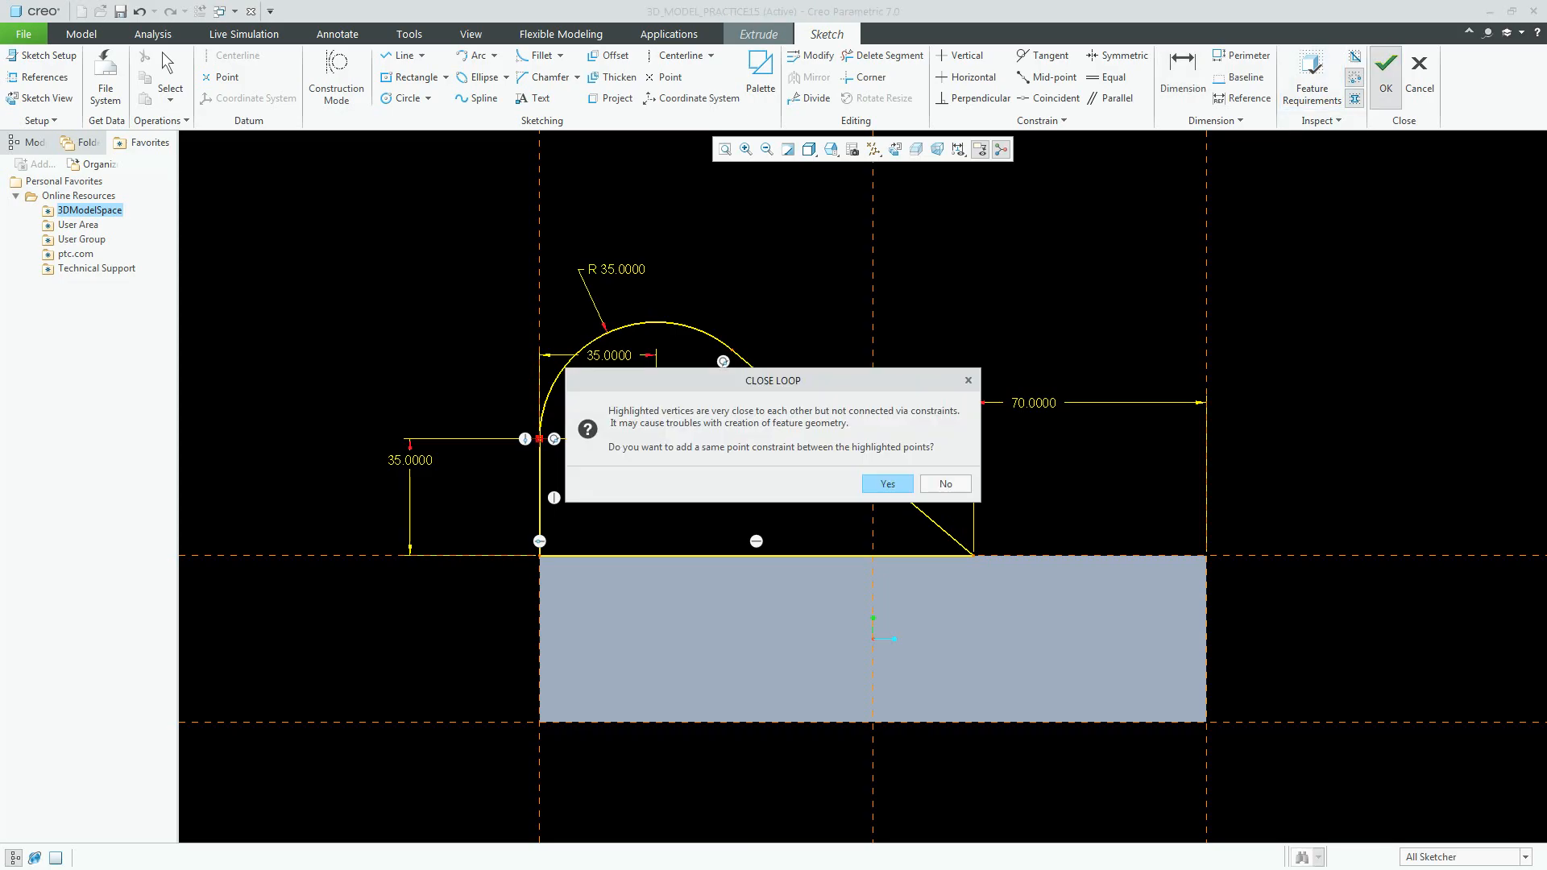
key(Return)
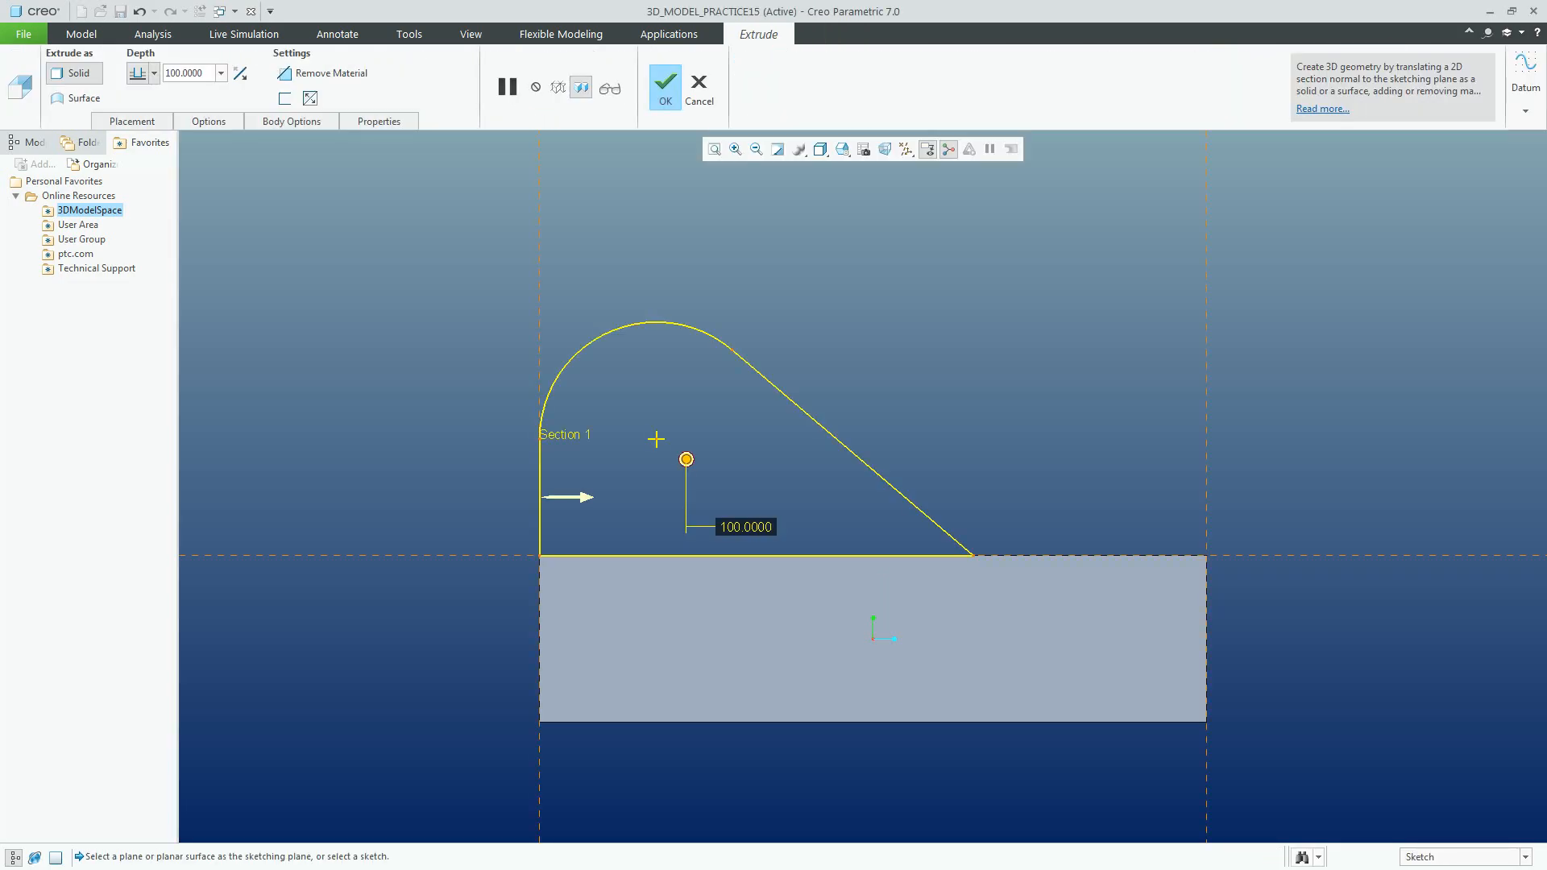
click(132, 121)
click(259, 176)
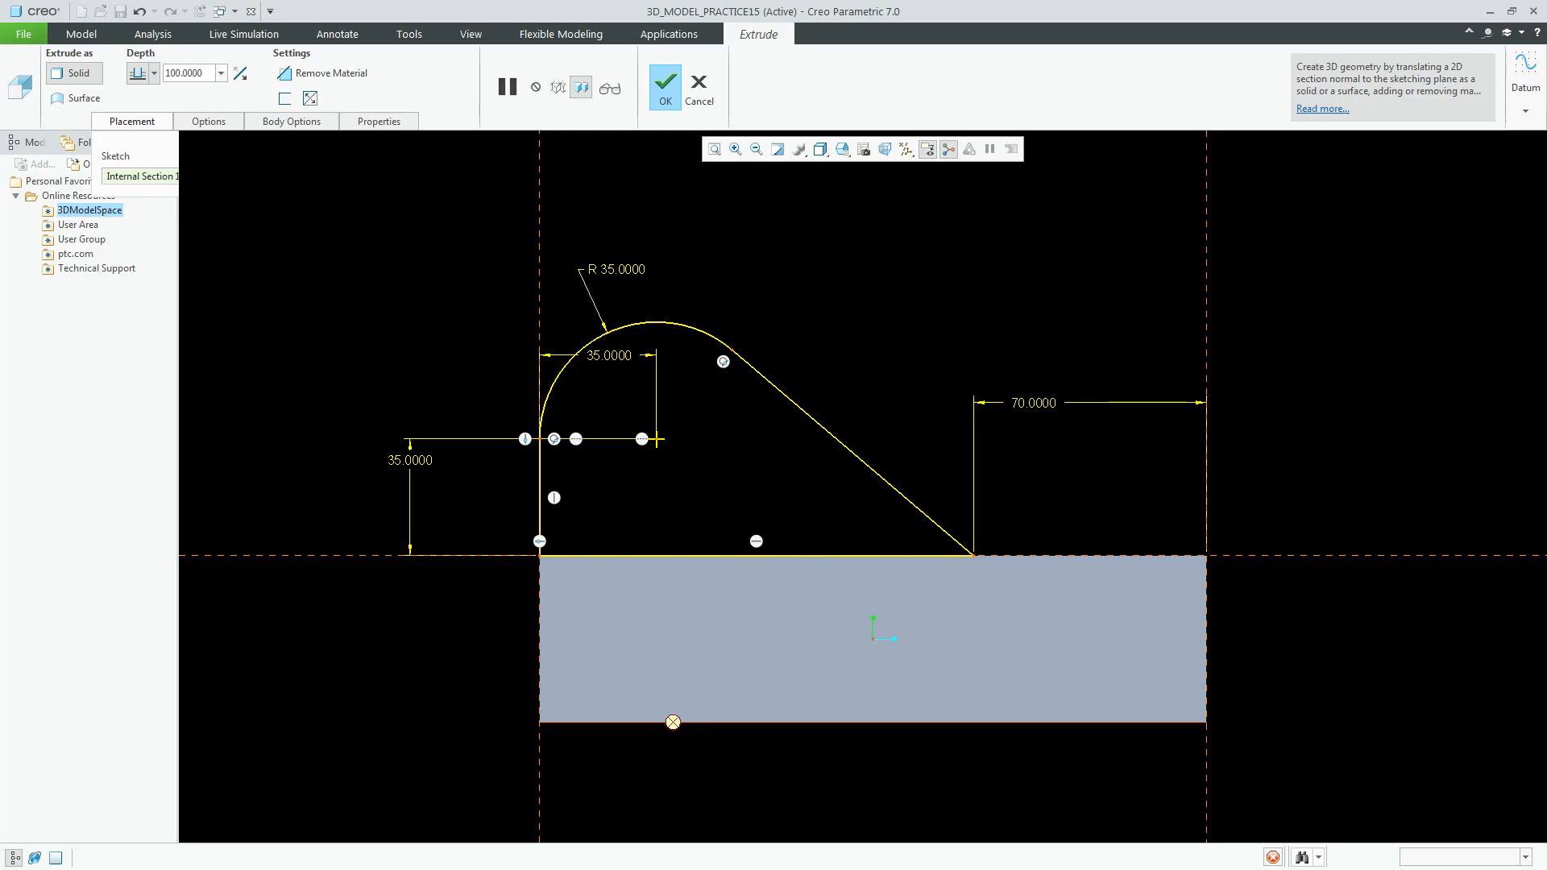
Join the arc and the vertical line into a common corner with the Corner trim to close the profile
scroll(681, 440, down, 4)
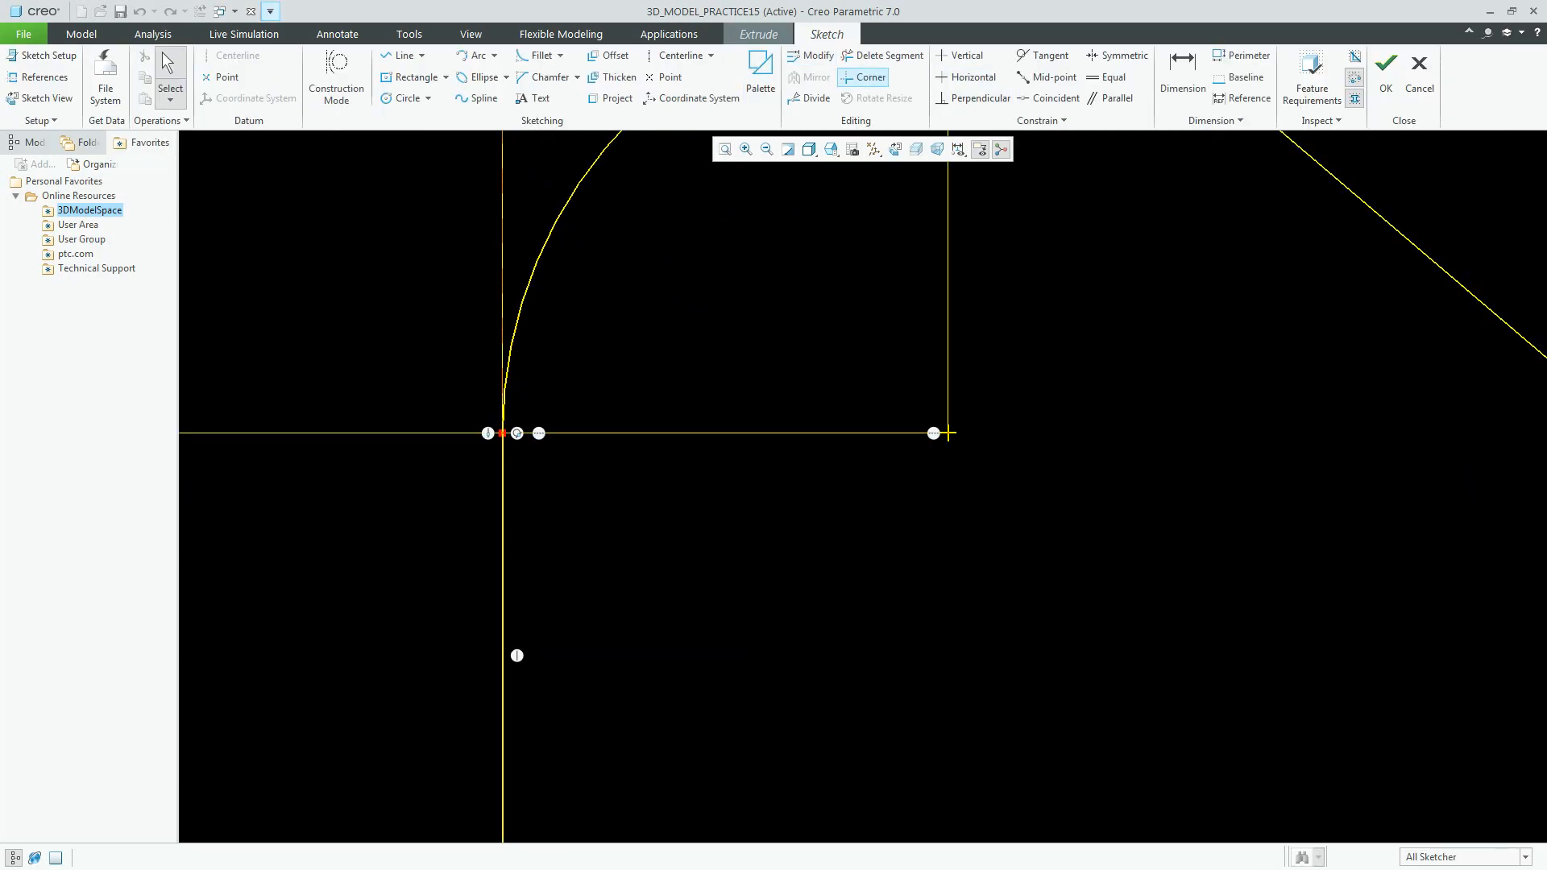
click(864, 76)
click(522, 301)
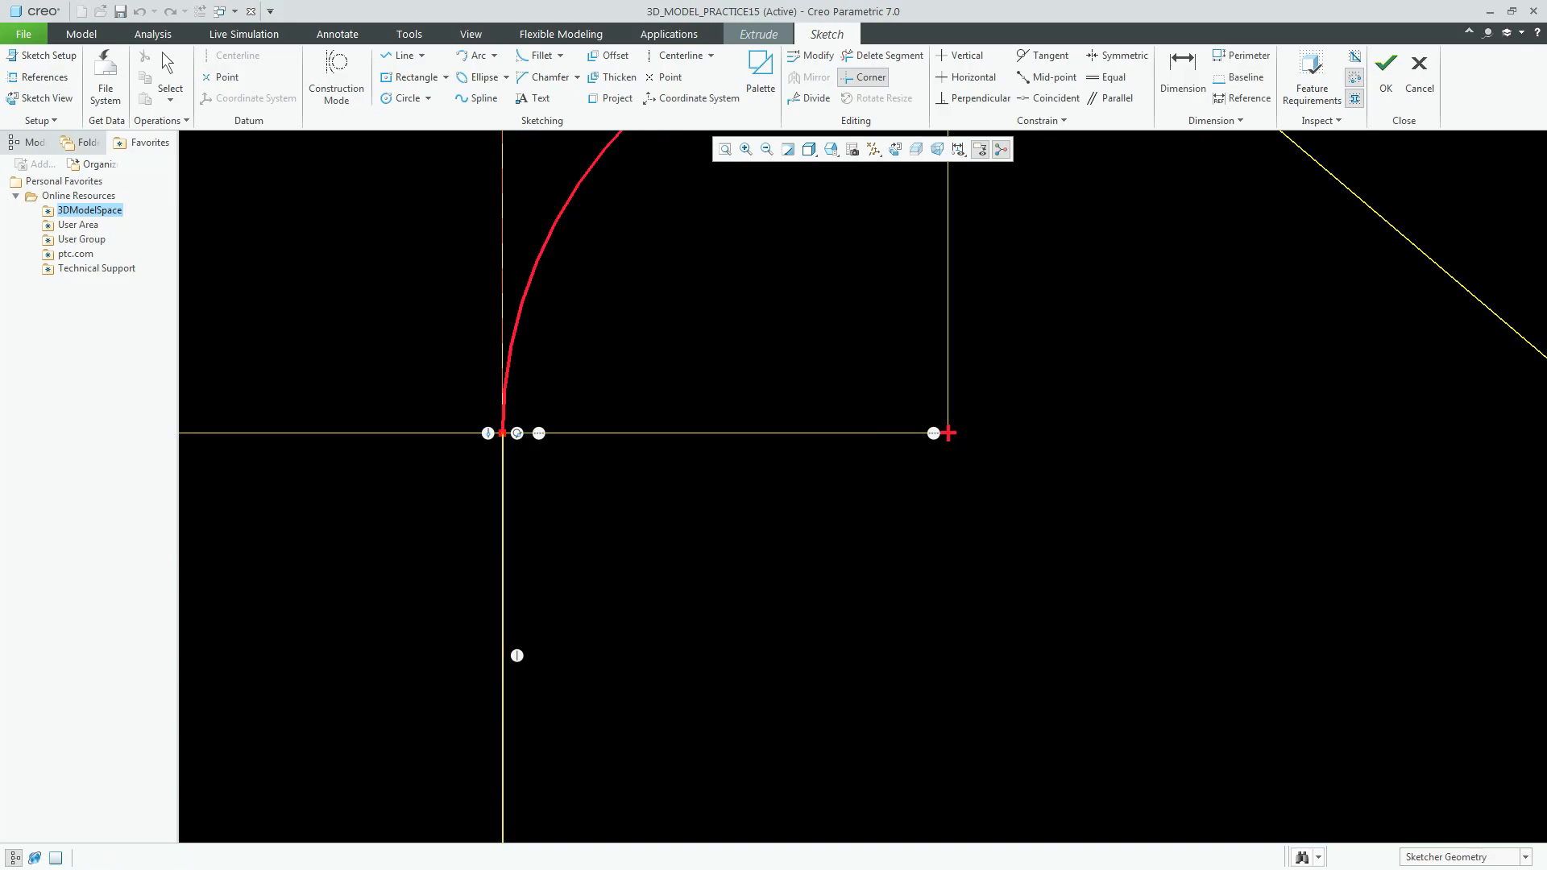
click(503, 516)
middle_click(700, 361)
scroll(700, 361, up, 6)
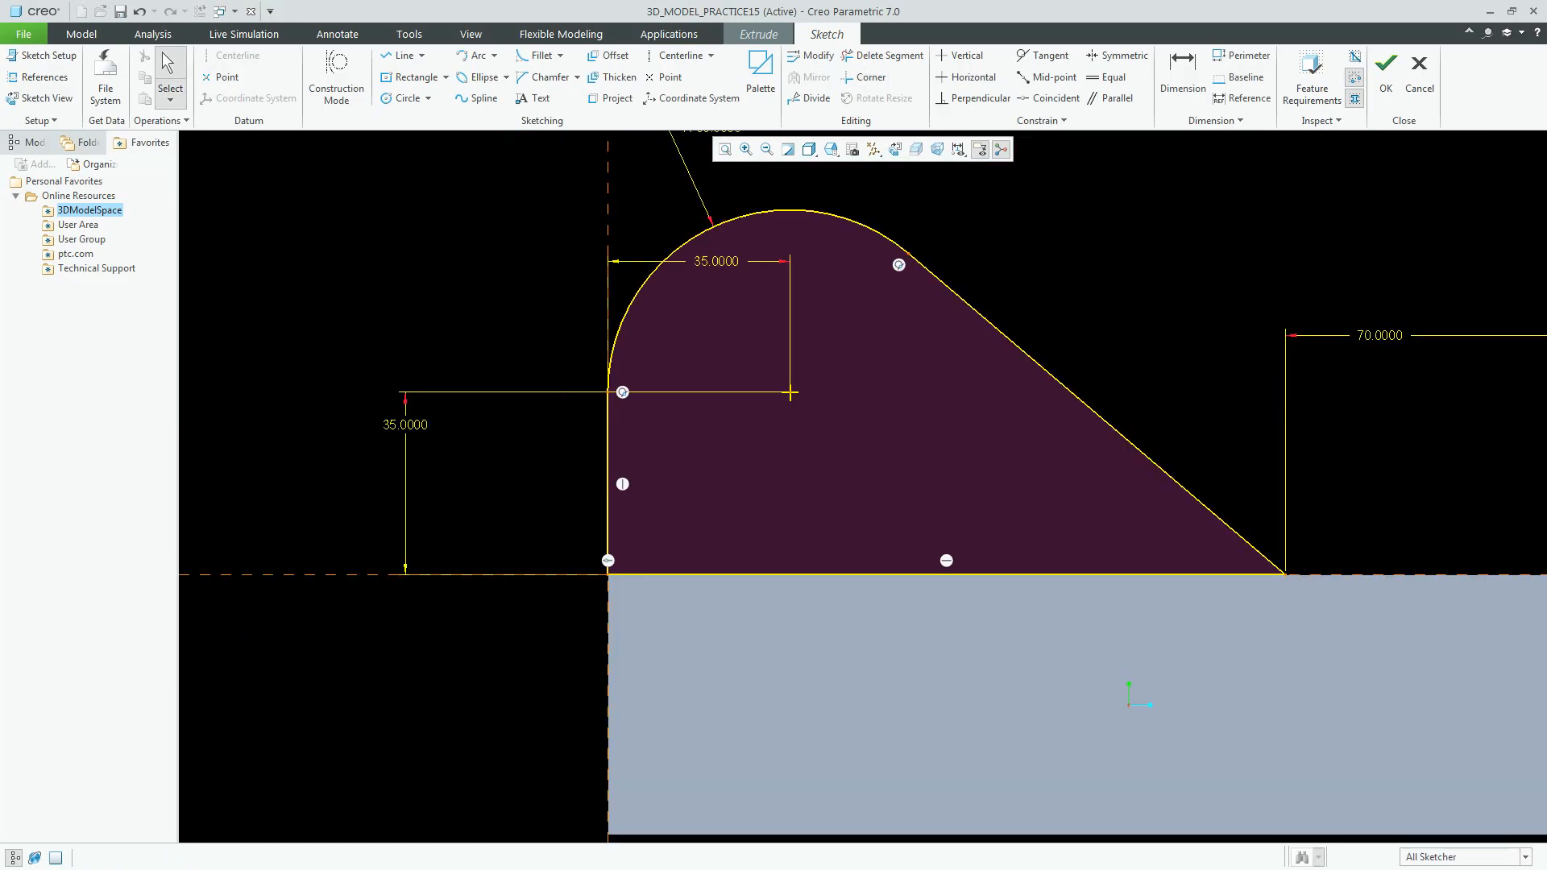
Finish the closed sketch and show the extrusion preview in the standard 3D orientation
click(1386, 76)
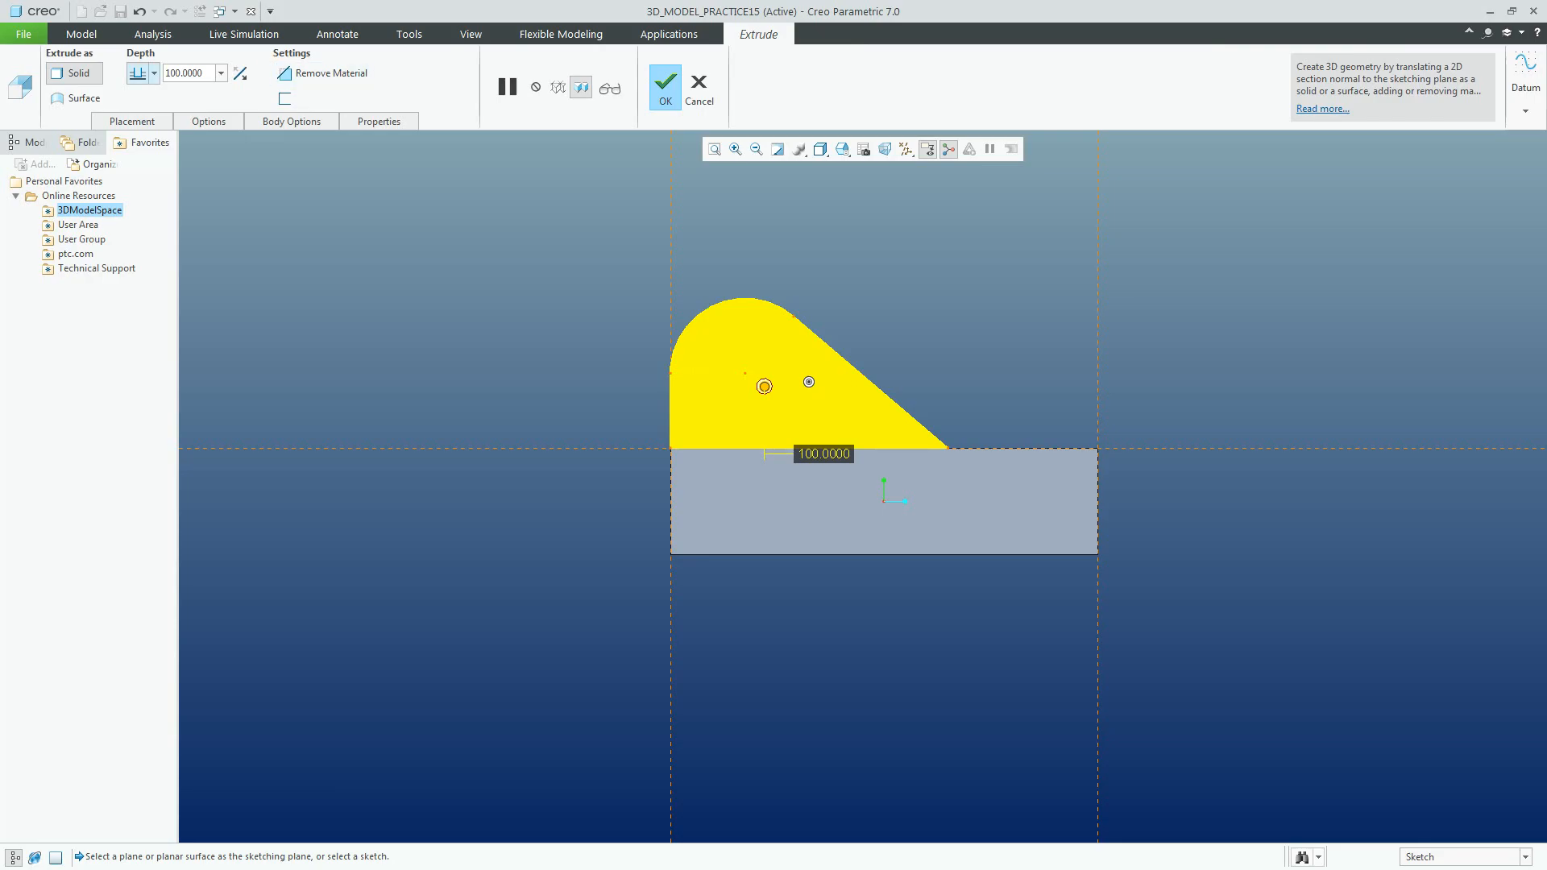
click(842, 149)
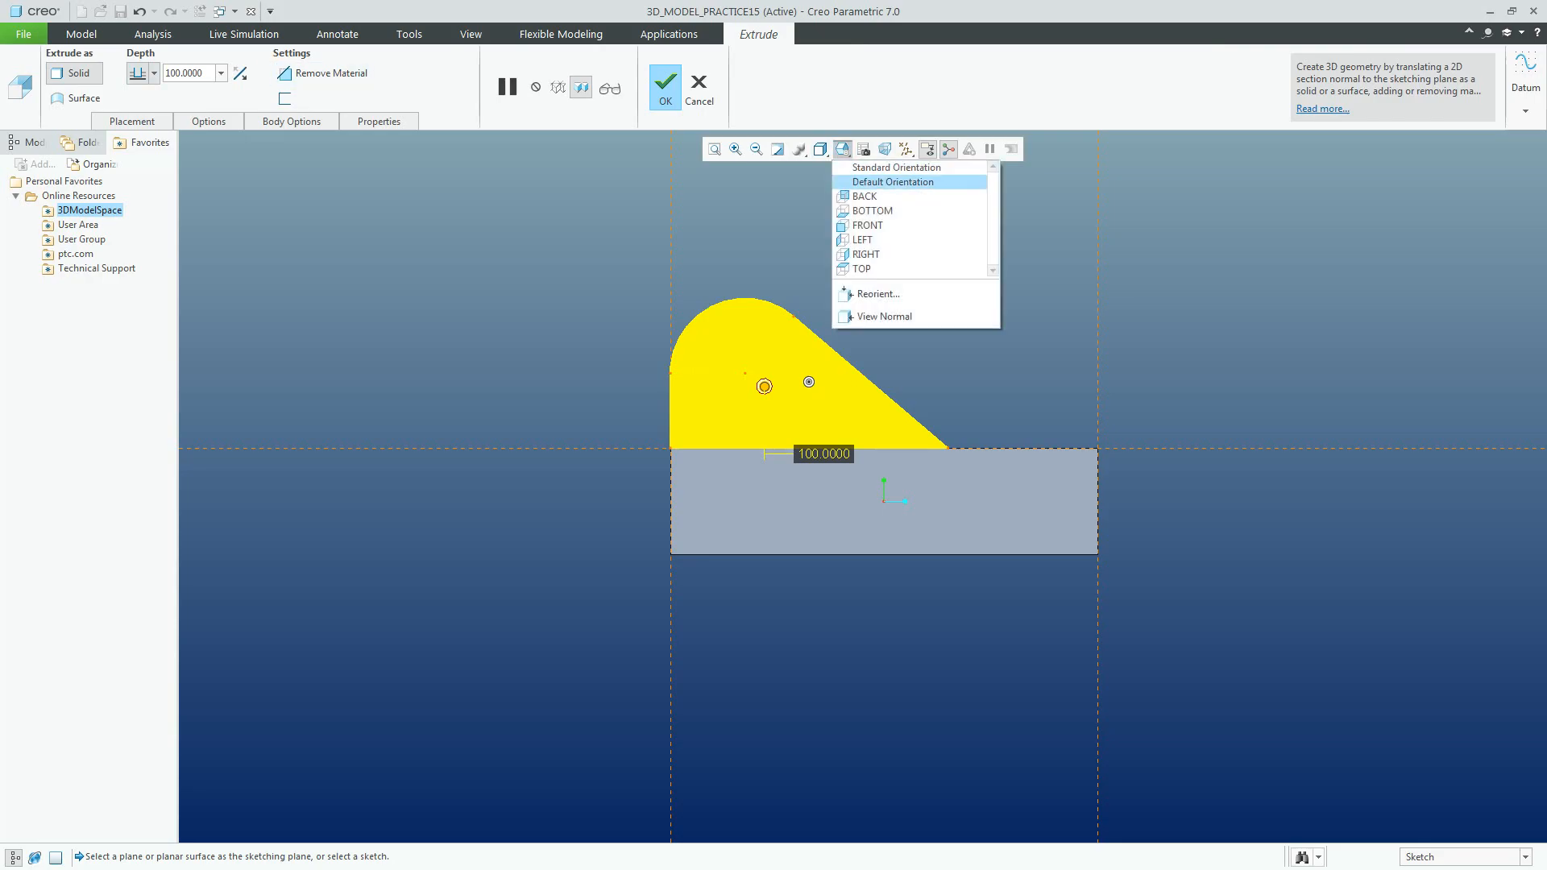
click(863, 167)
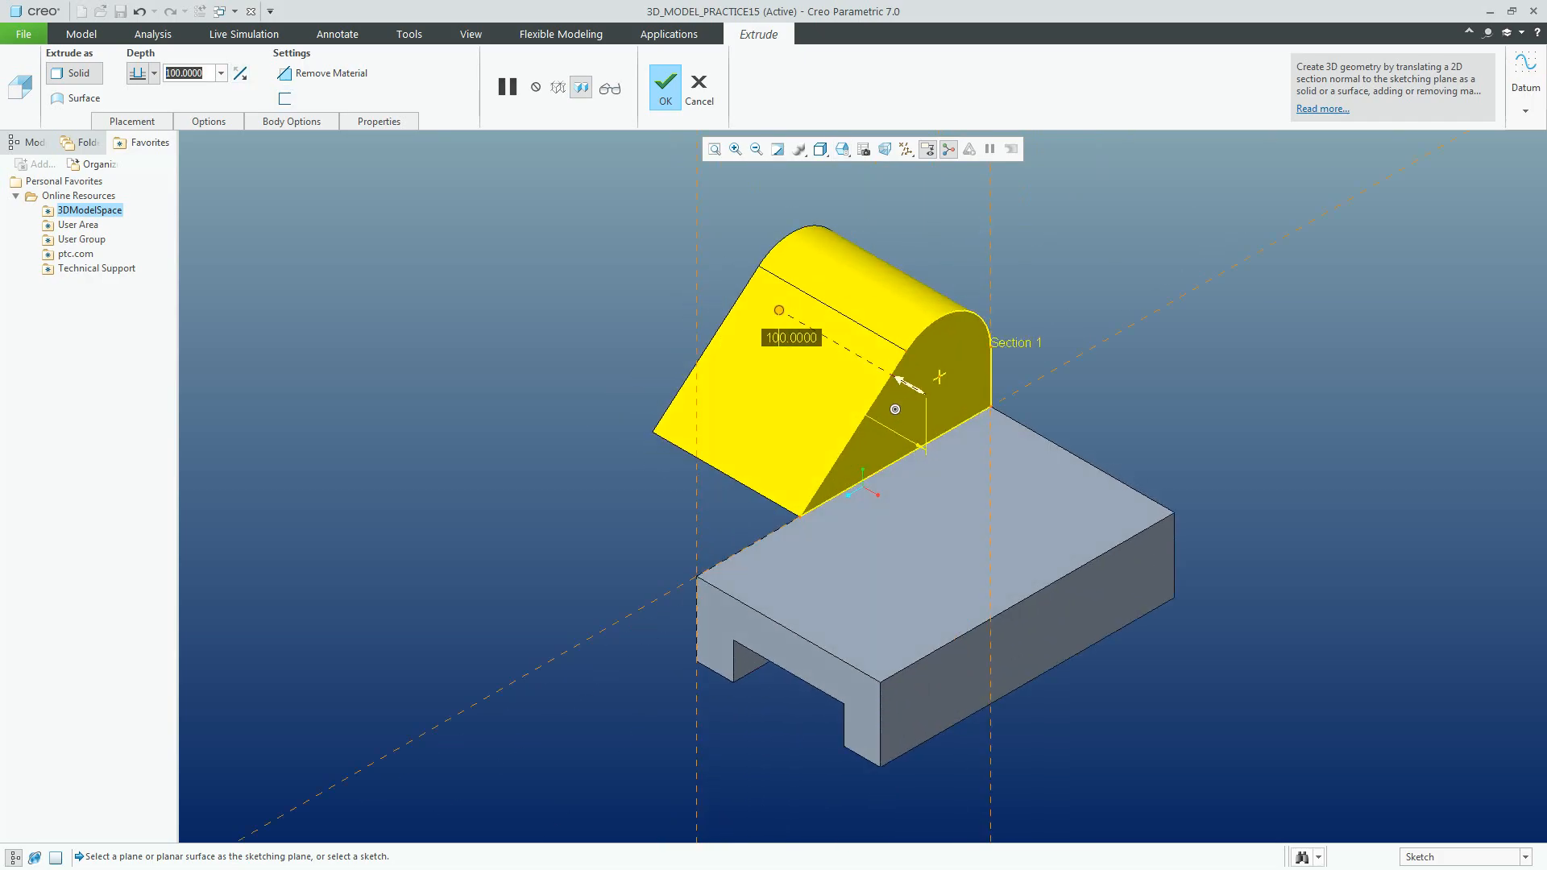
Extrude the rounded side-face profile 30 mm with the direction flipped so it sits over the block
text(30)
key(Return)
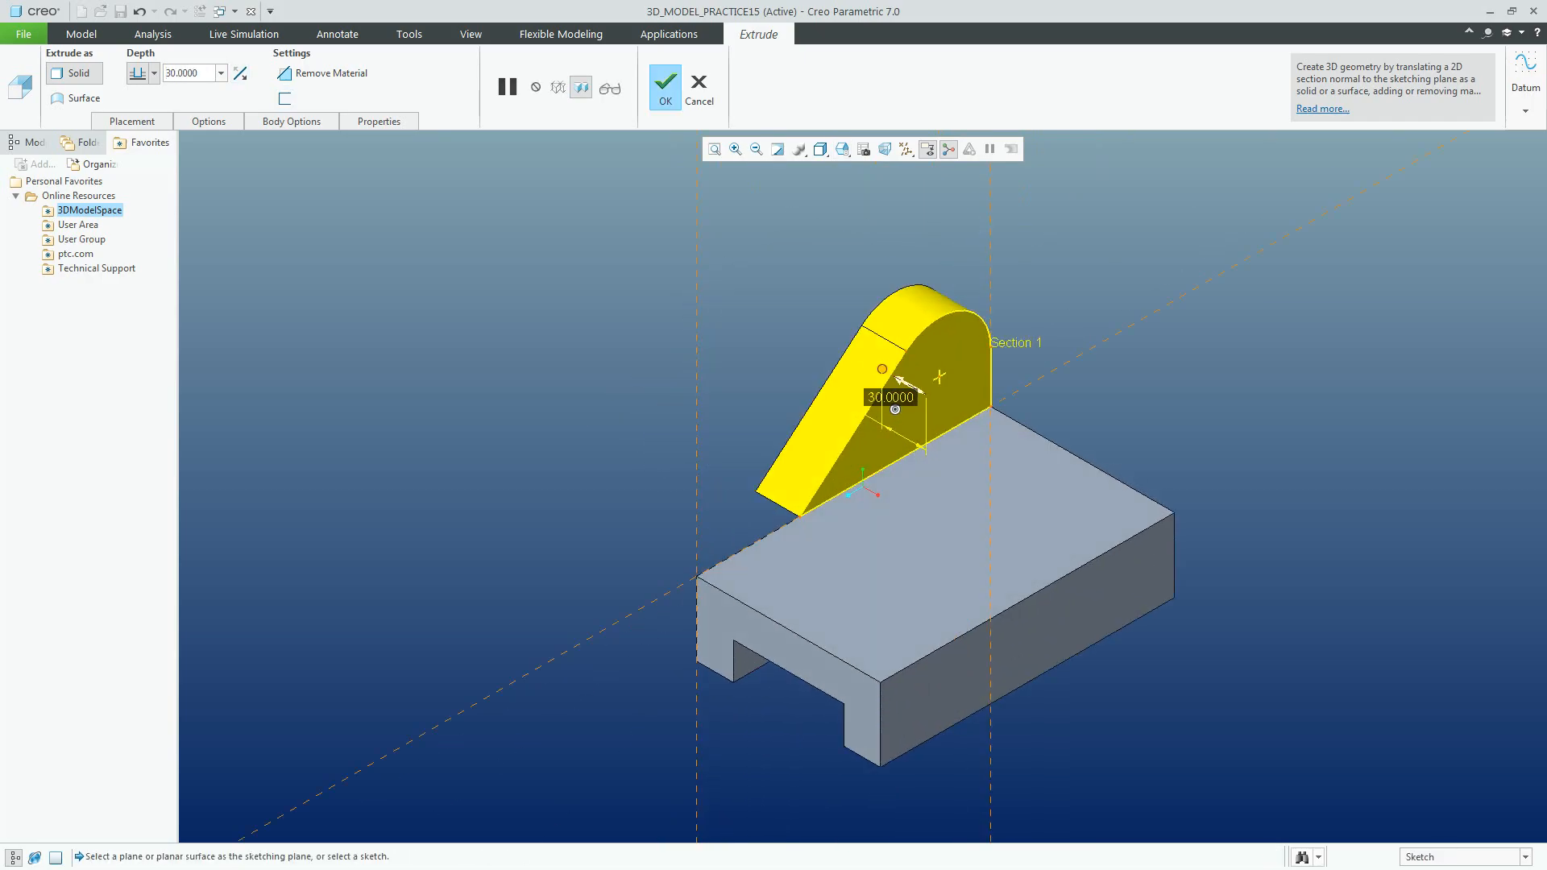
click(240, 73)
click(665, 87)
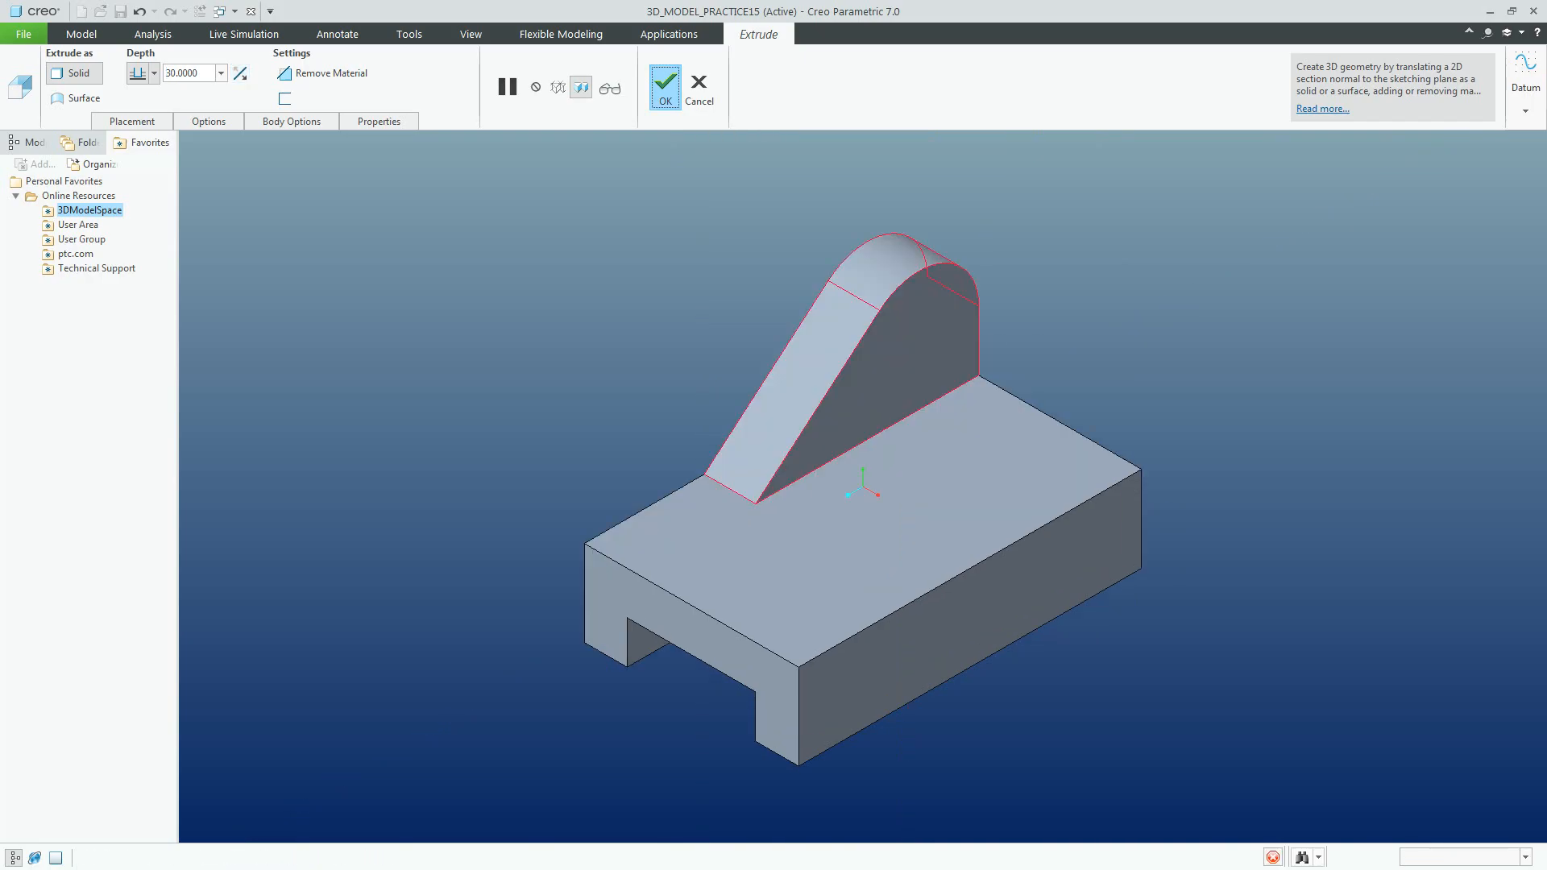
Start an extrusion sketch on the rib's inner face and draw a circle concentric with and matching its rounded top
click(921, 313)
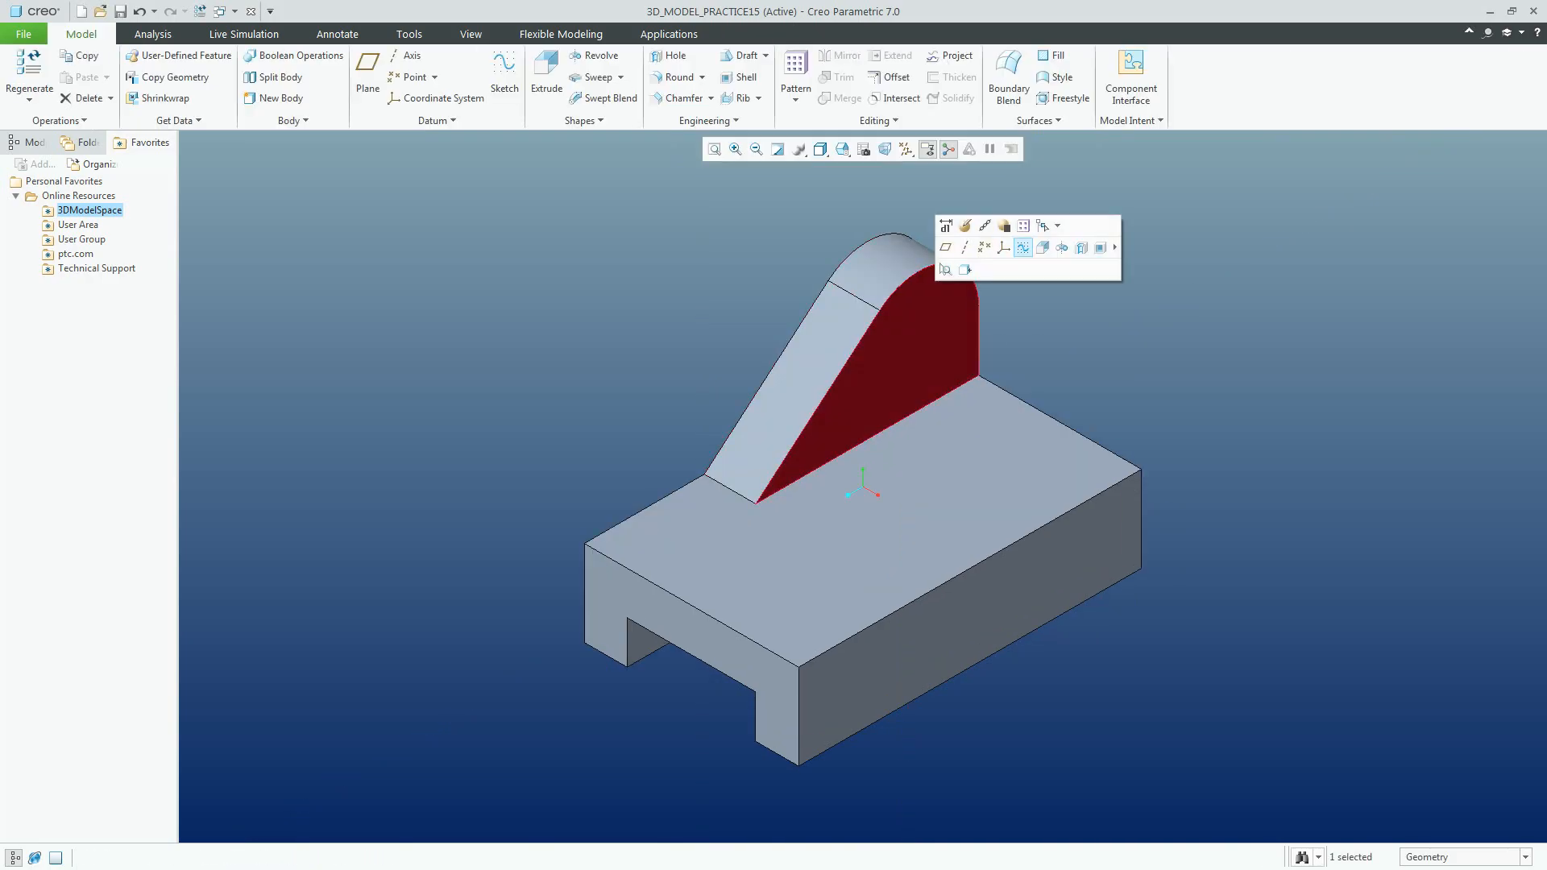
click(1042, 248)
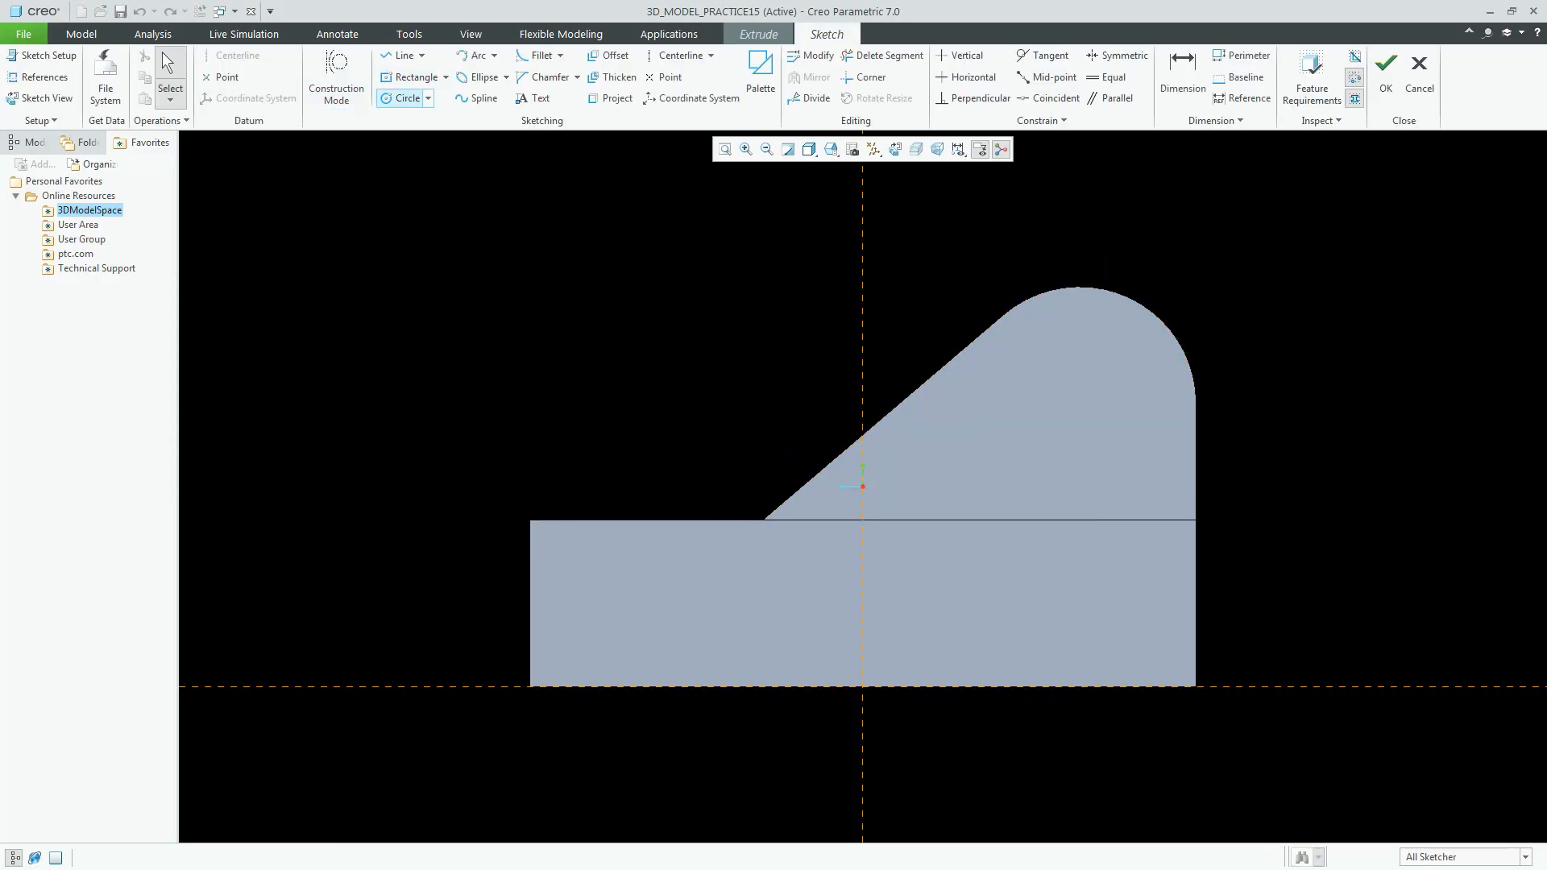
click(428, 97)
click(430, 136)
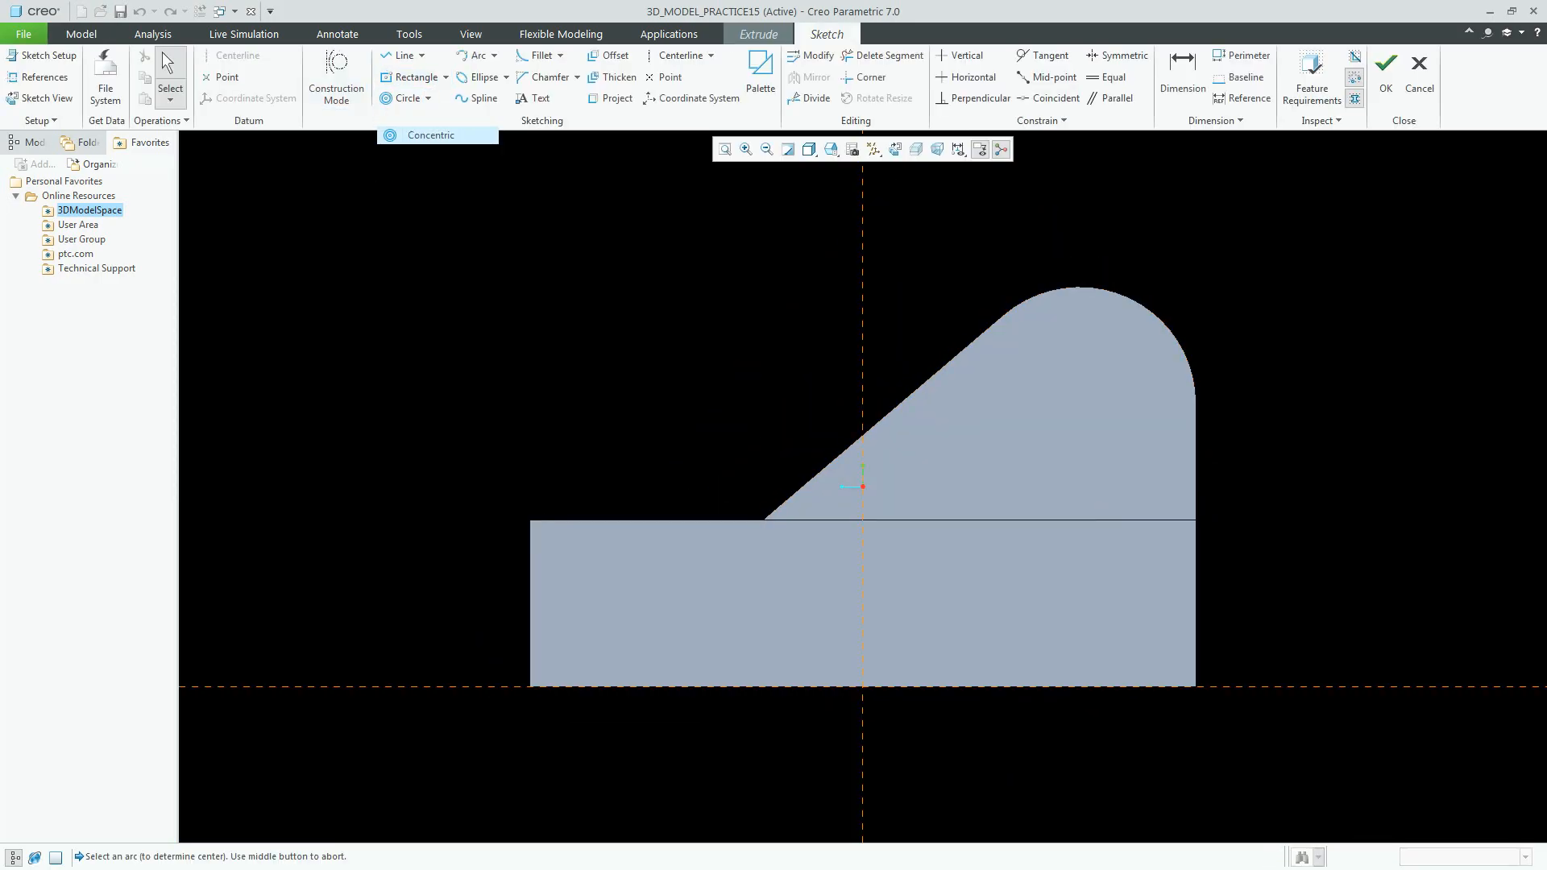
click(1128, 299)
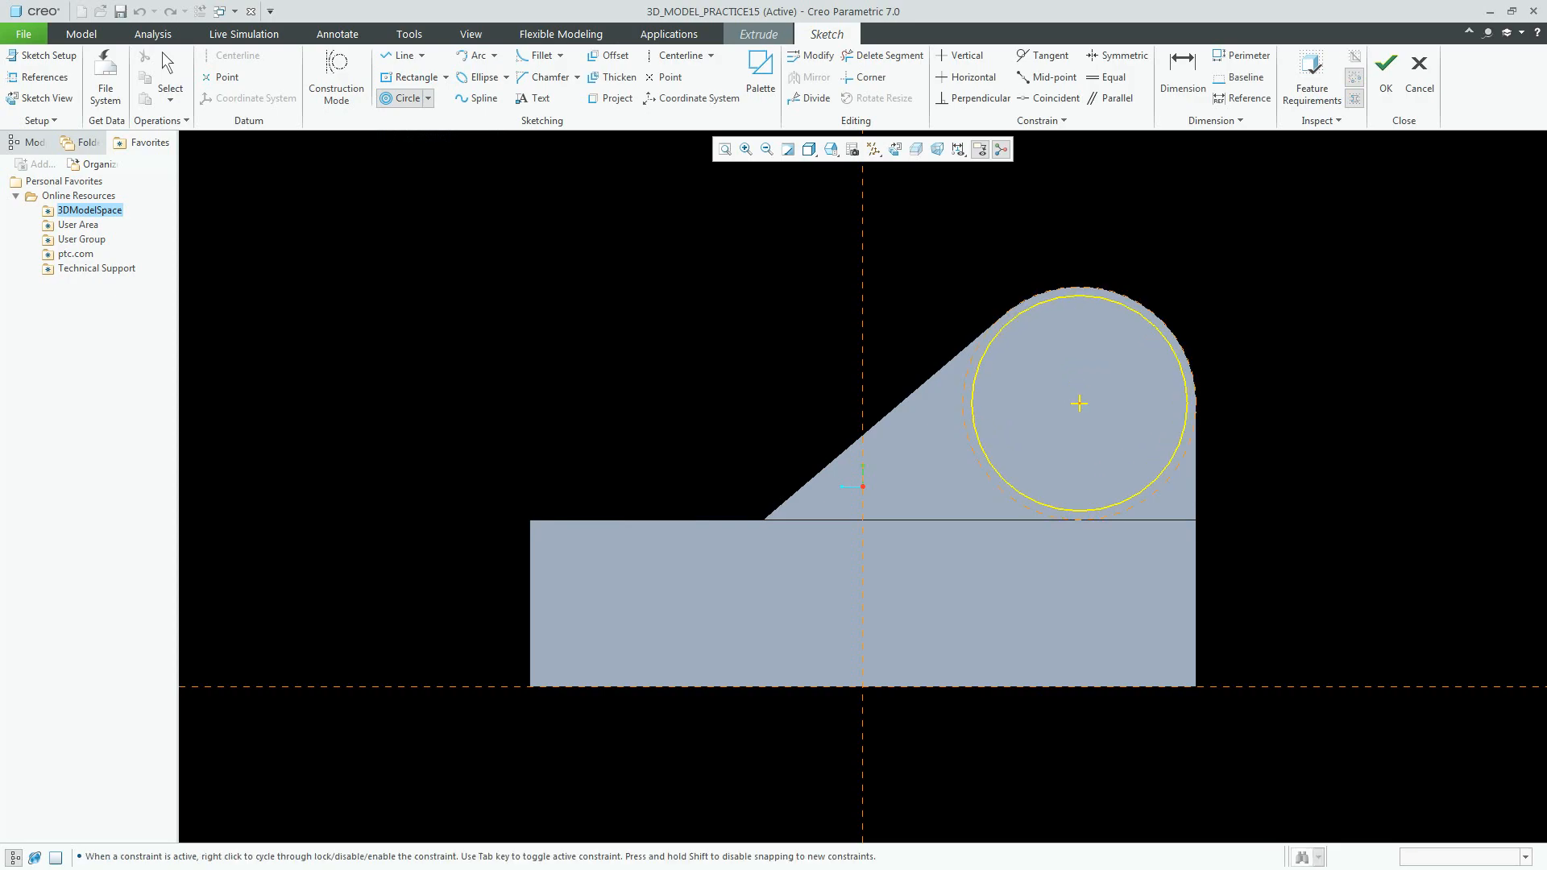
middle_click(1128, 298)
click(1194, 400)
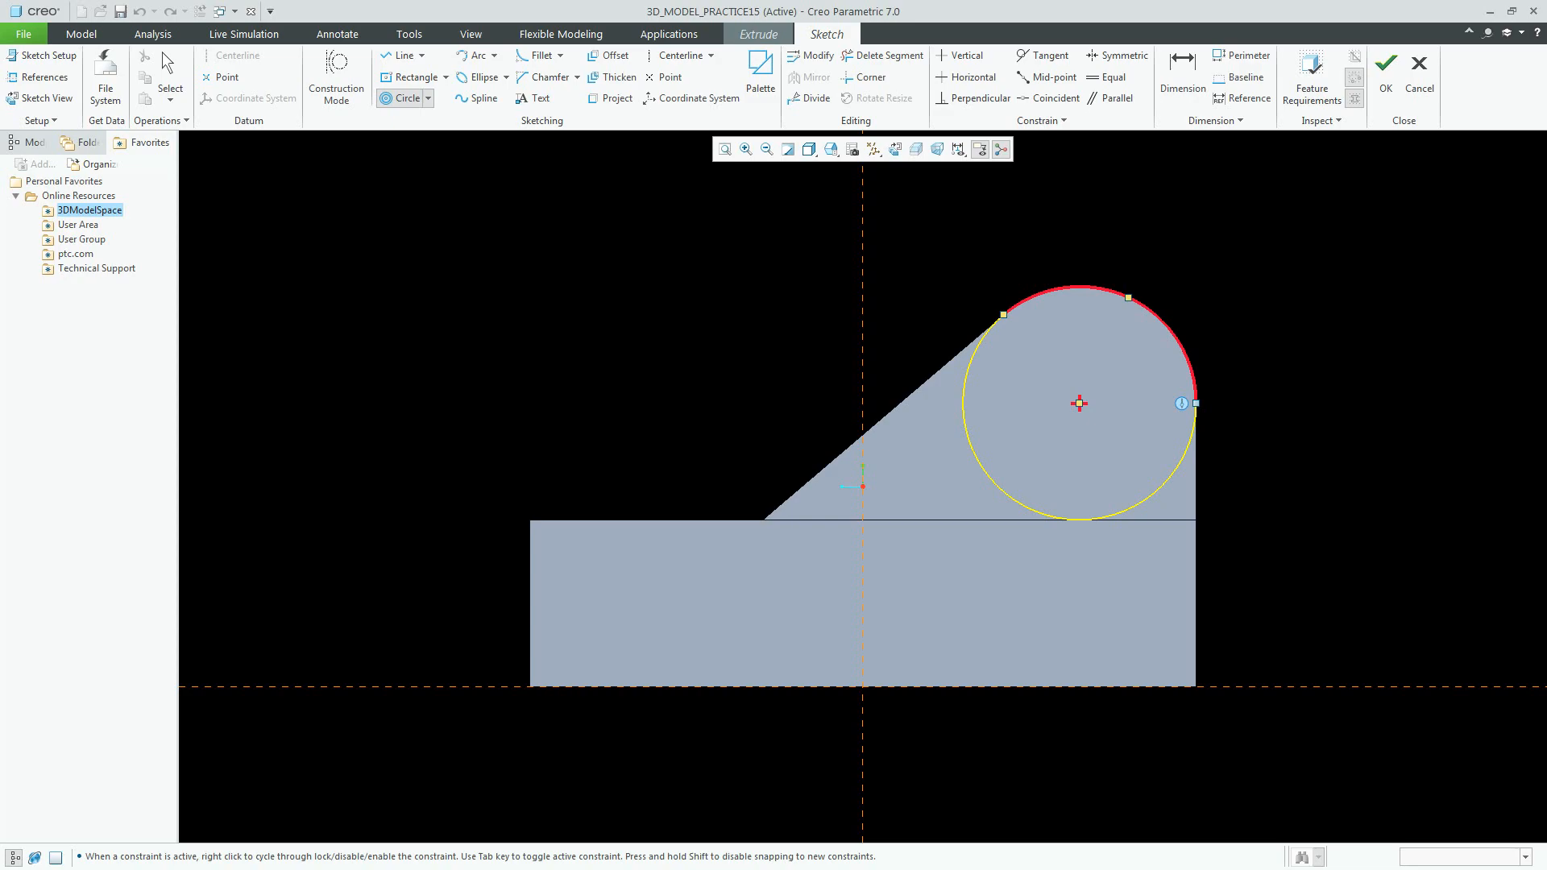
middle_click(1080, 389)
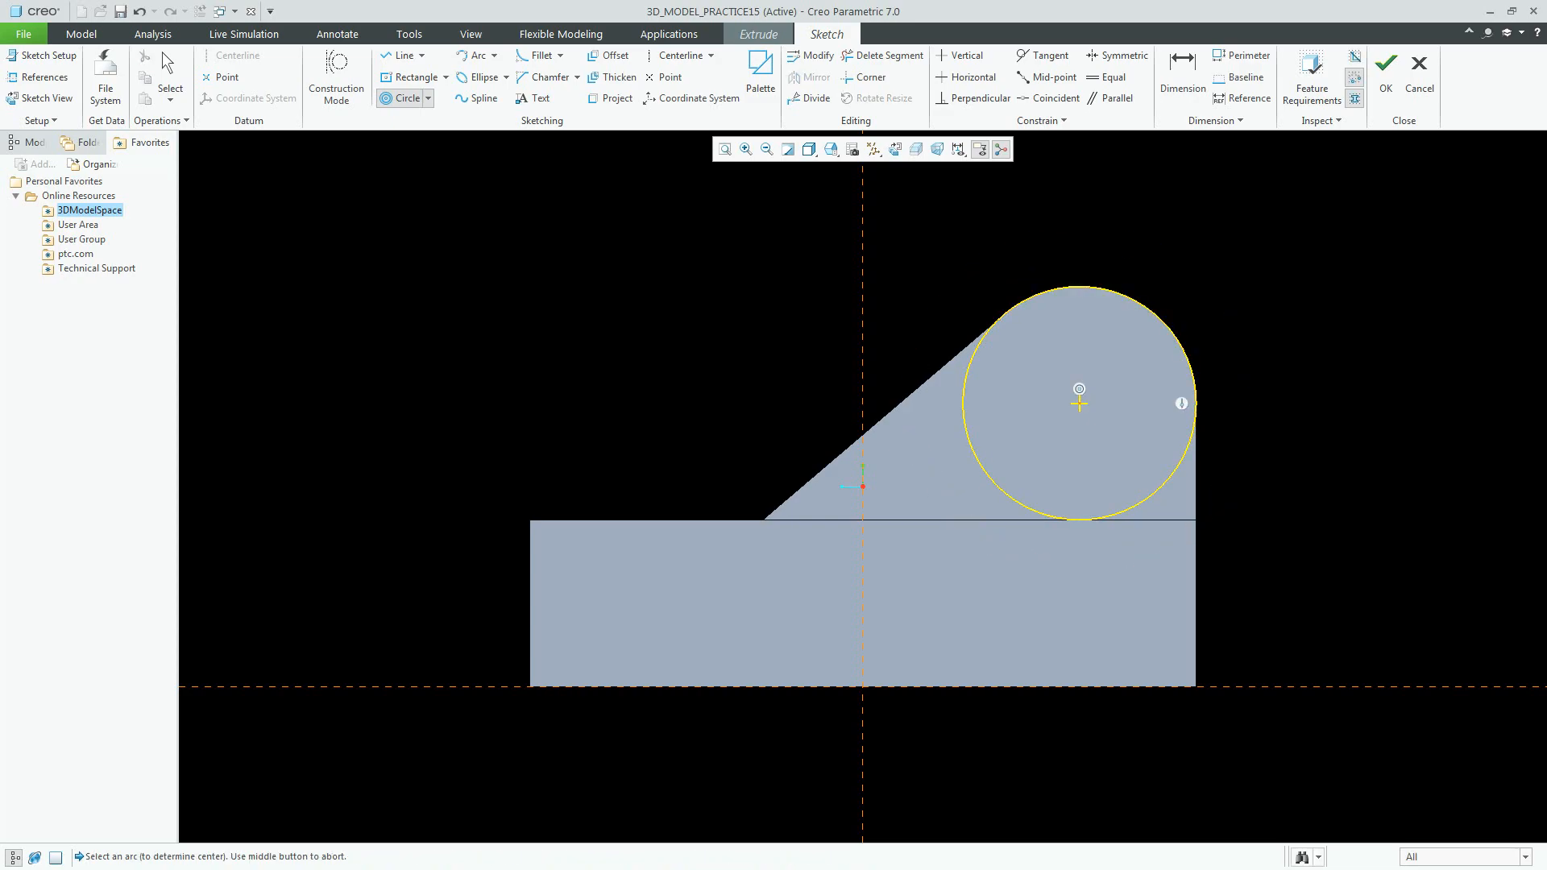
Draw vertical lines from both sides of the circle to the block's top edge, joined by a horizontal base line
key(l)
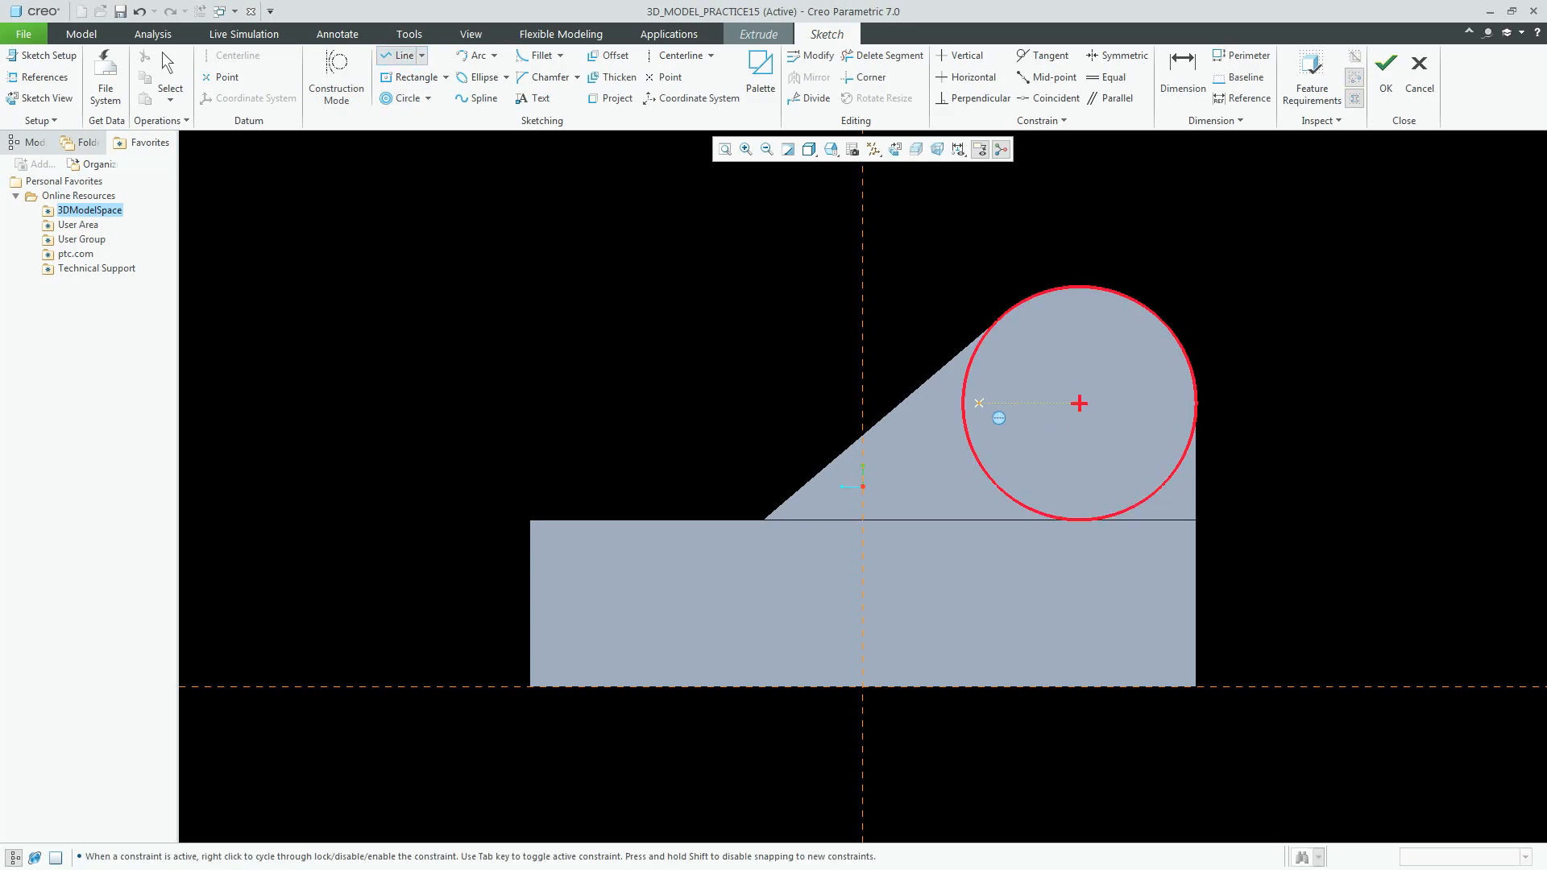
click(964, 403)
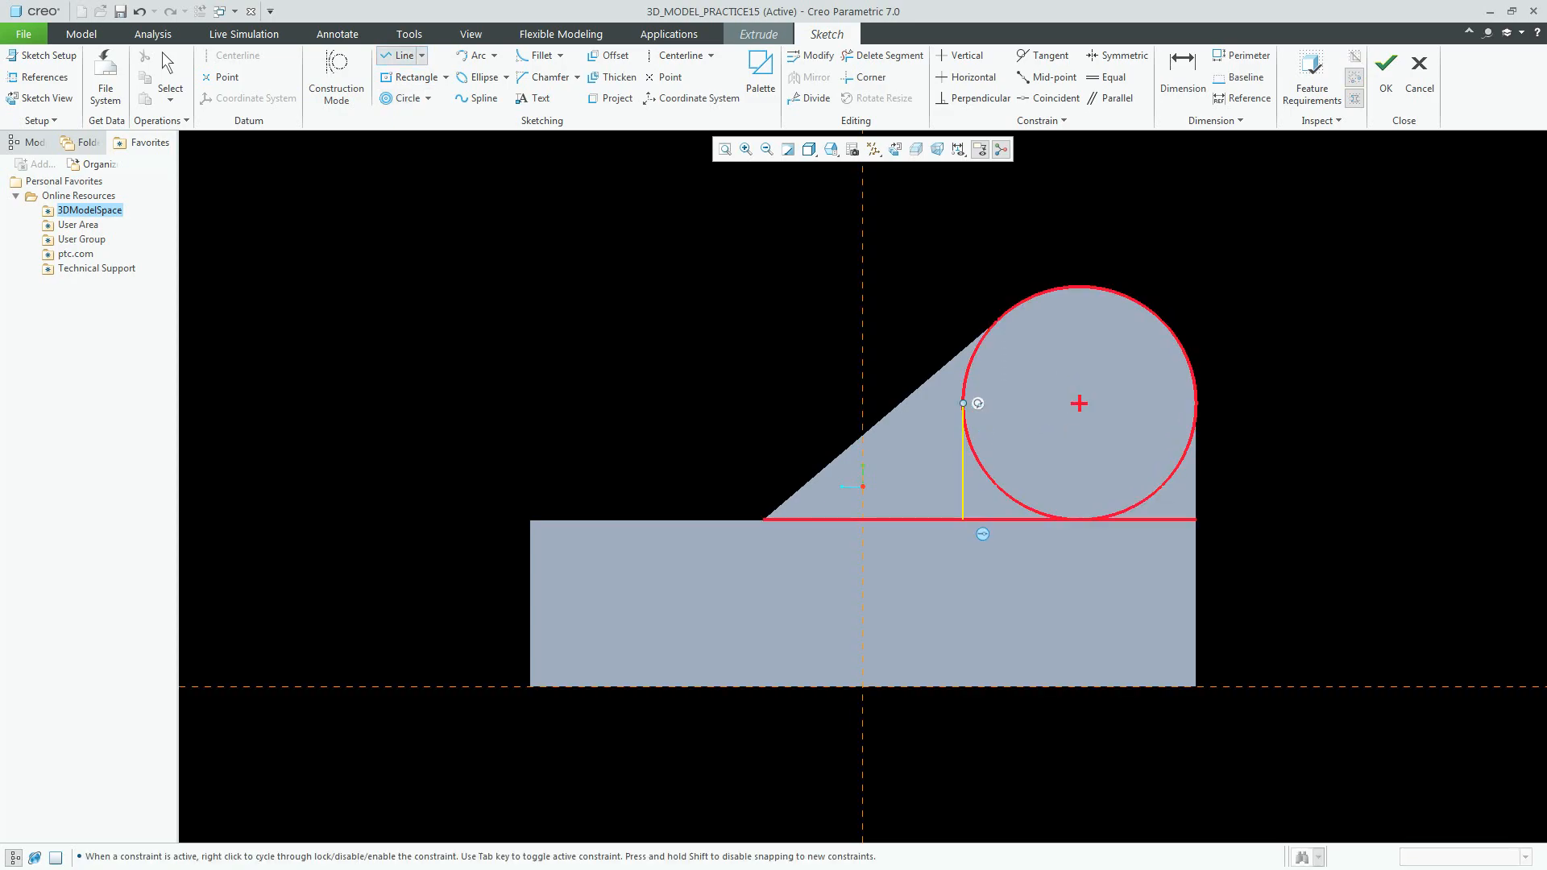
click(963, 520)
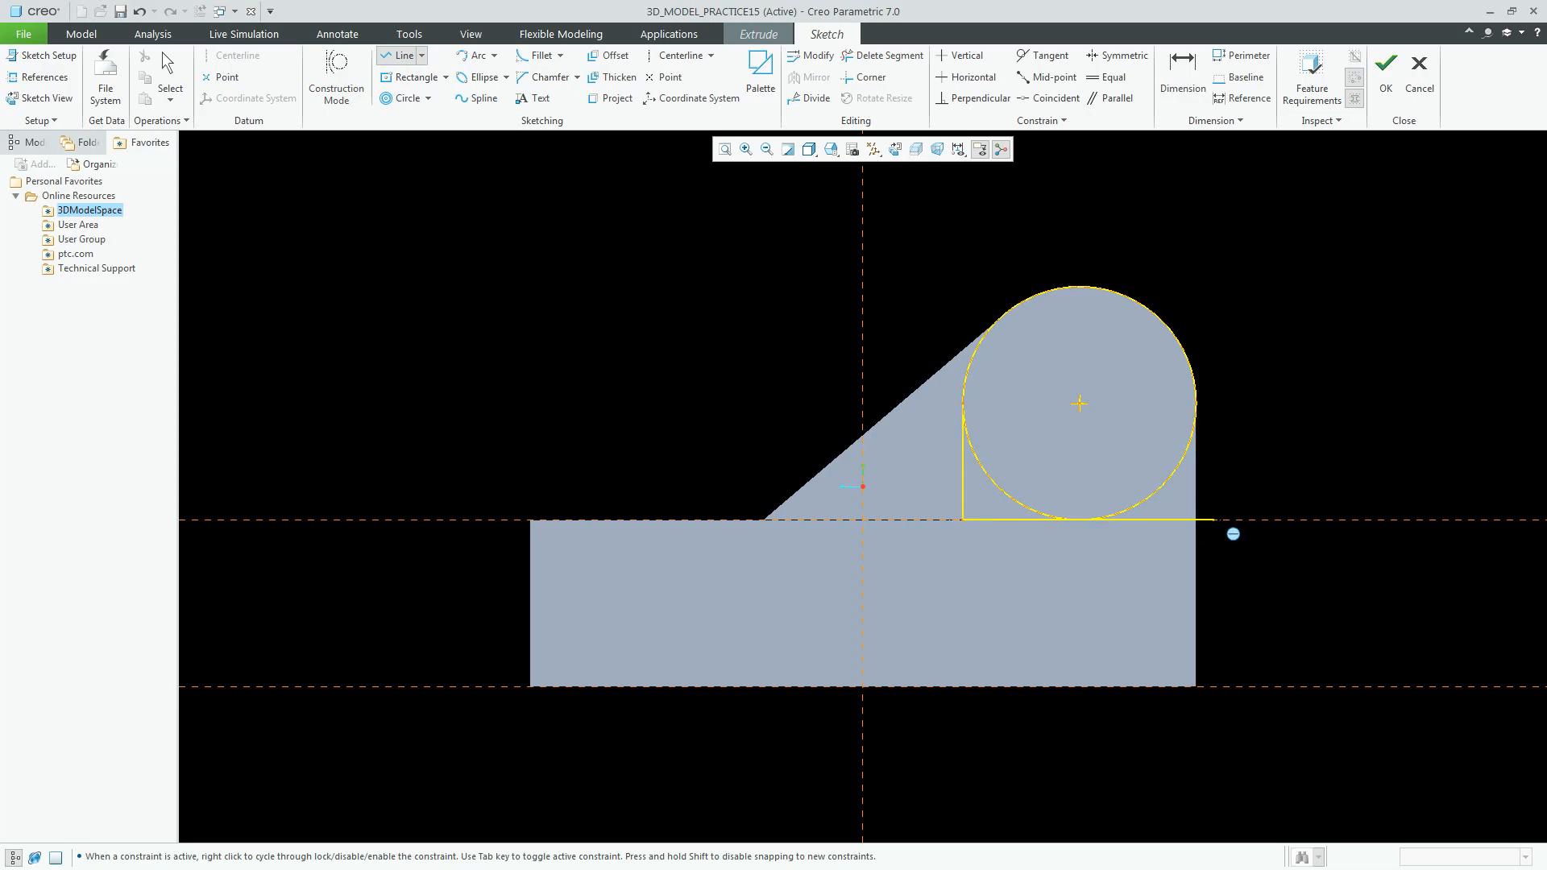
click(1196, 519)
middle_click(1196, 520)
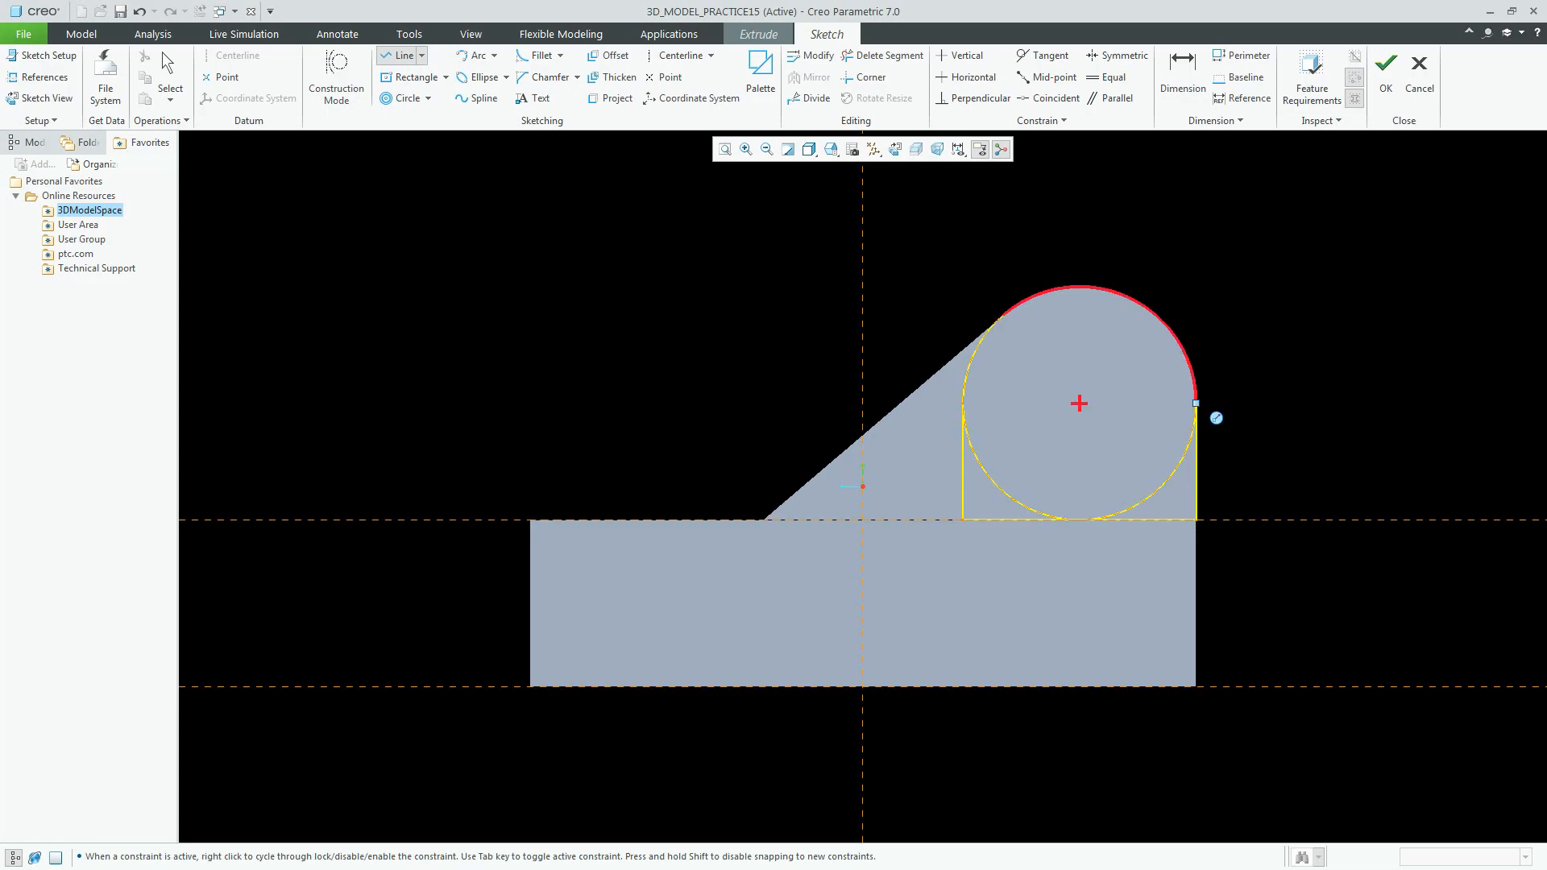
middle_click(1264, 390)
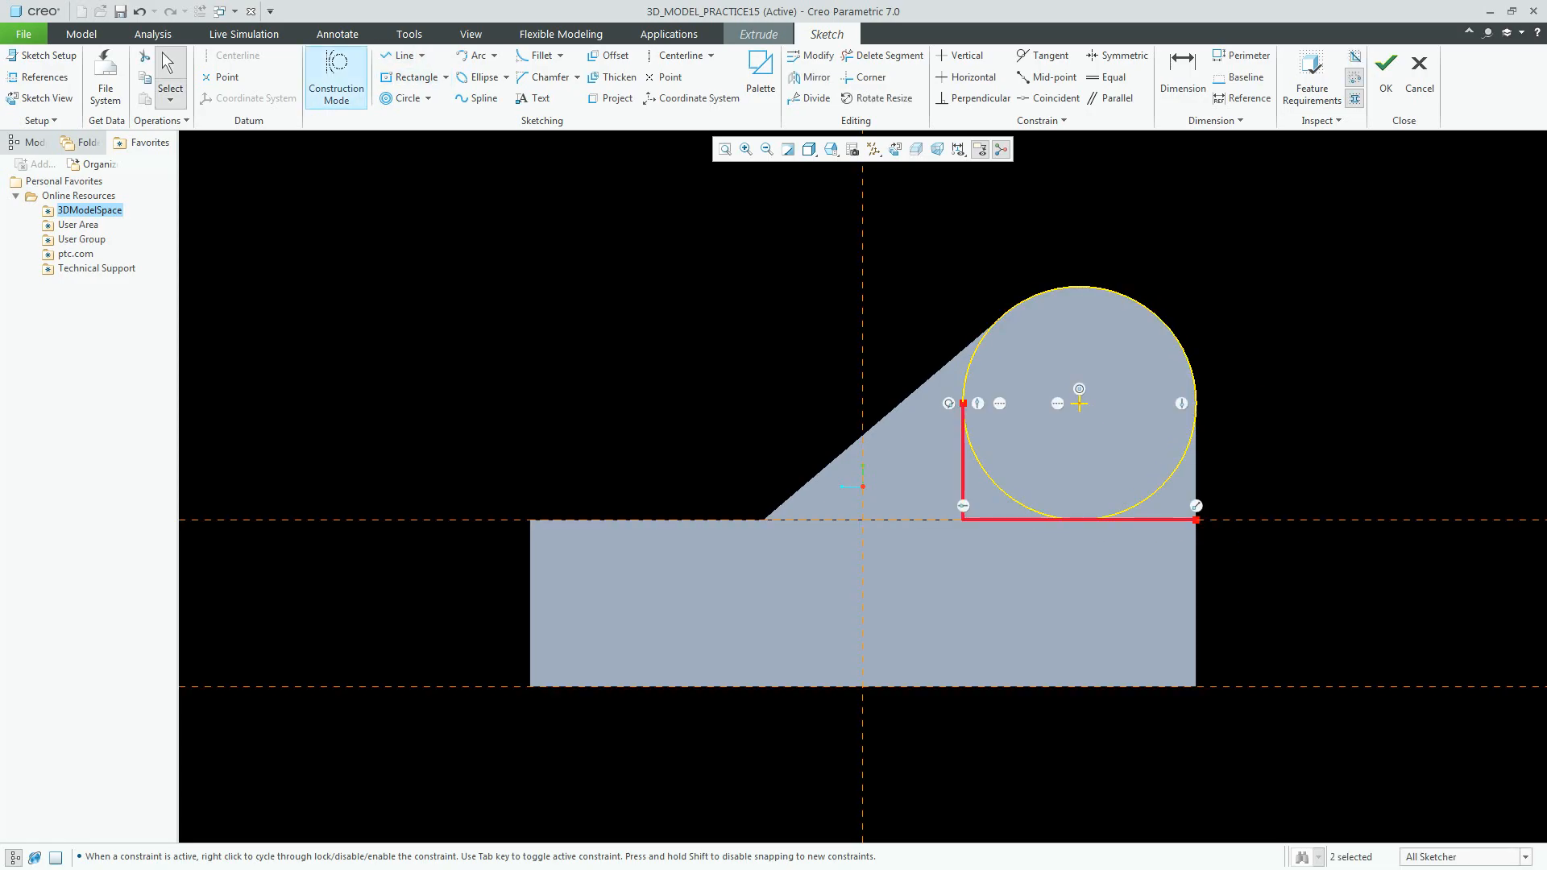
click(402, 55)
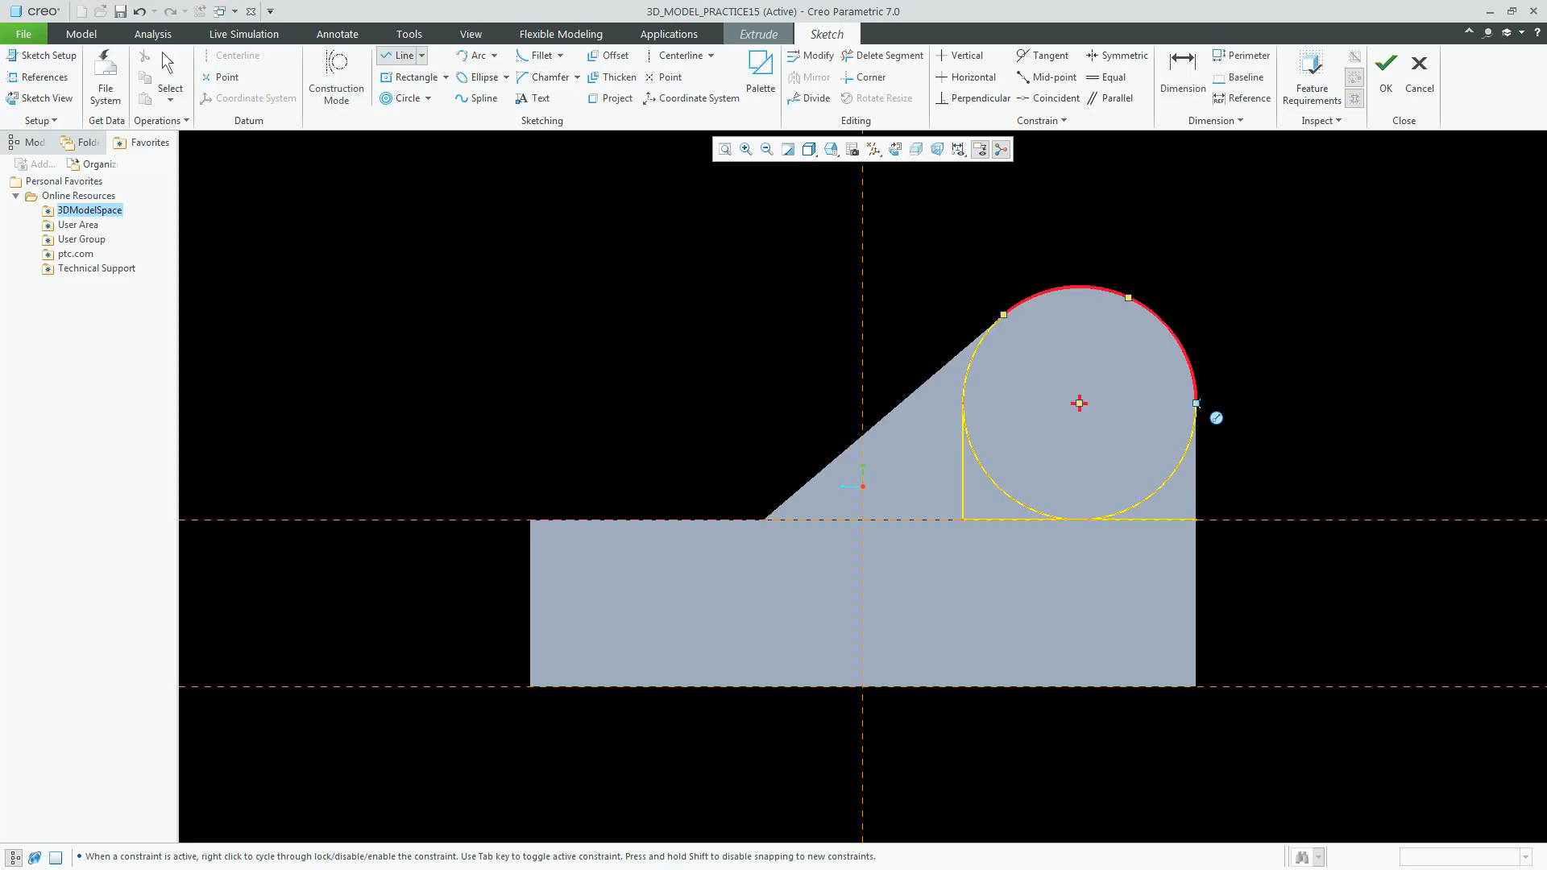
click(1198, 521)
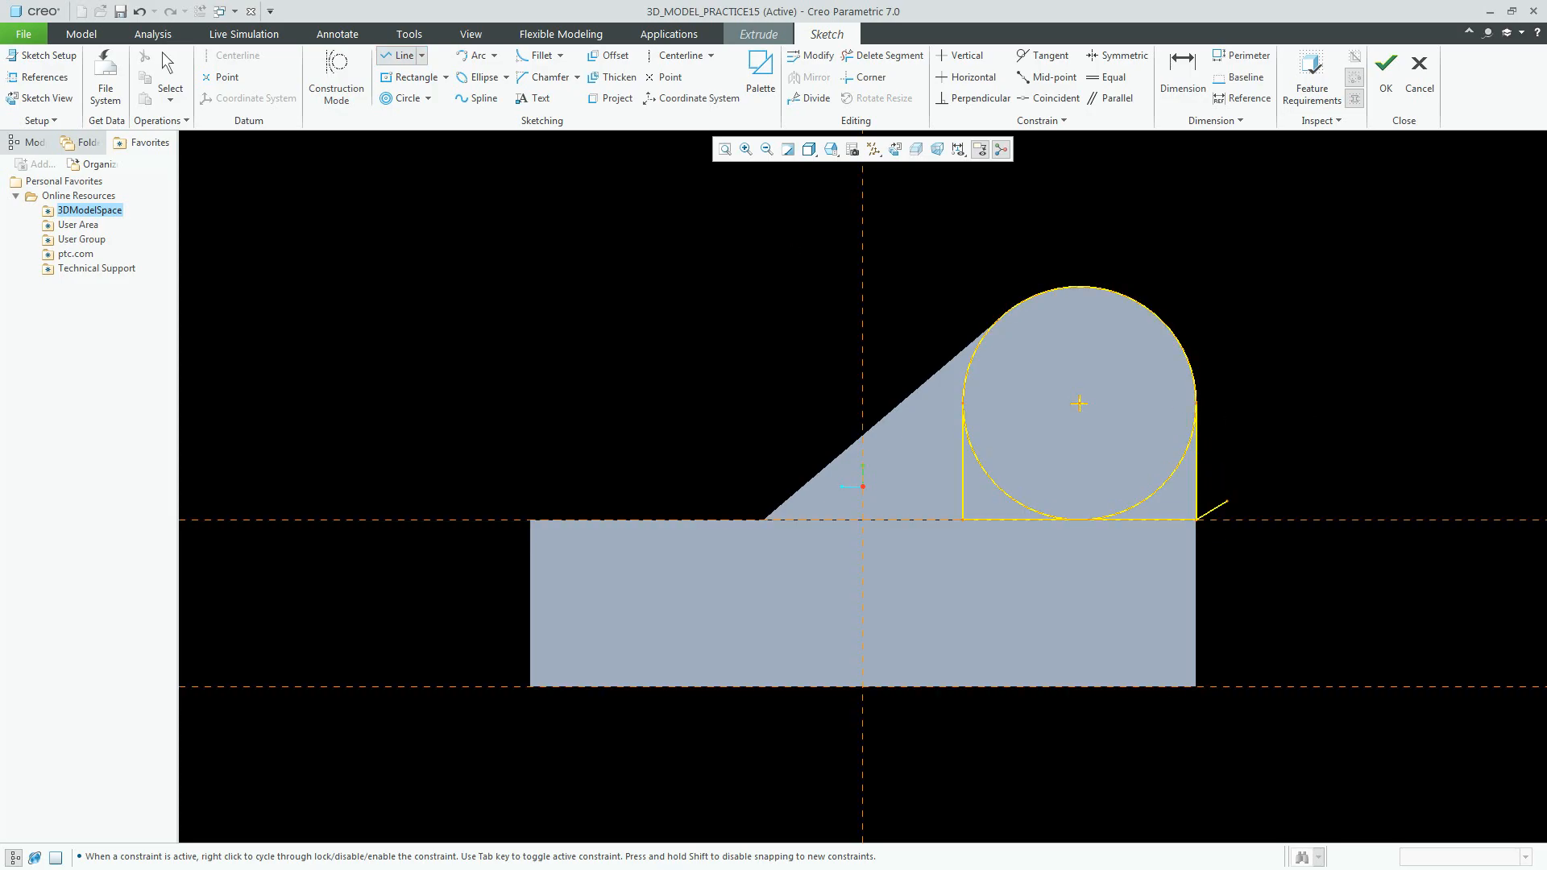
middle_click(1227, 501)
Trim away the lower half of the circle to leave a round-topped closed profile
click(884, 54)
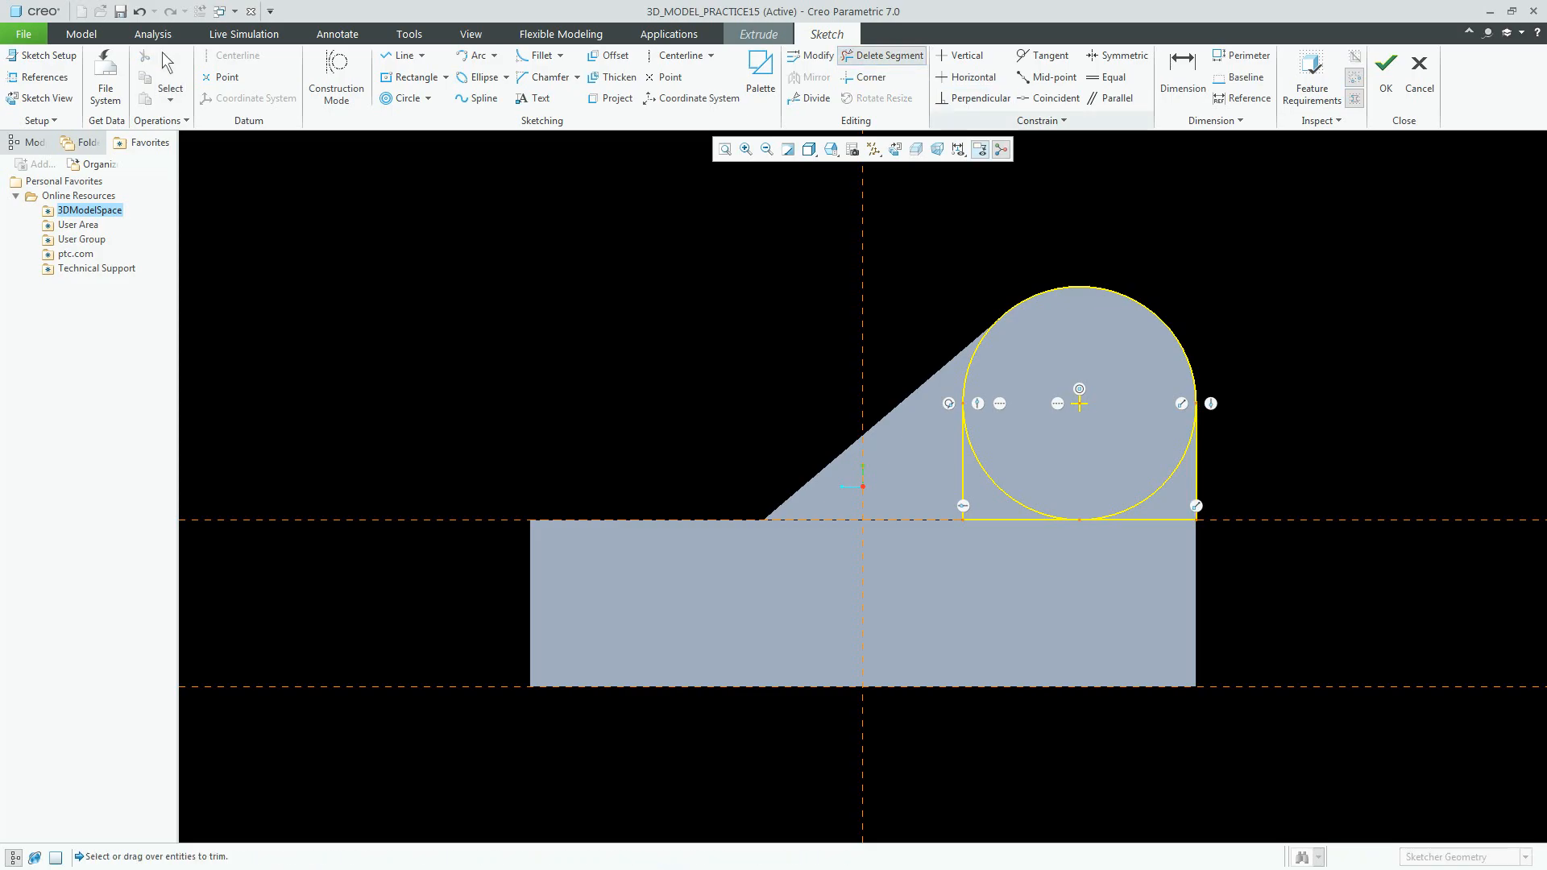
click(1163, 486)
click(998, 486)
middle_click(998, 486)
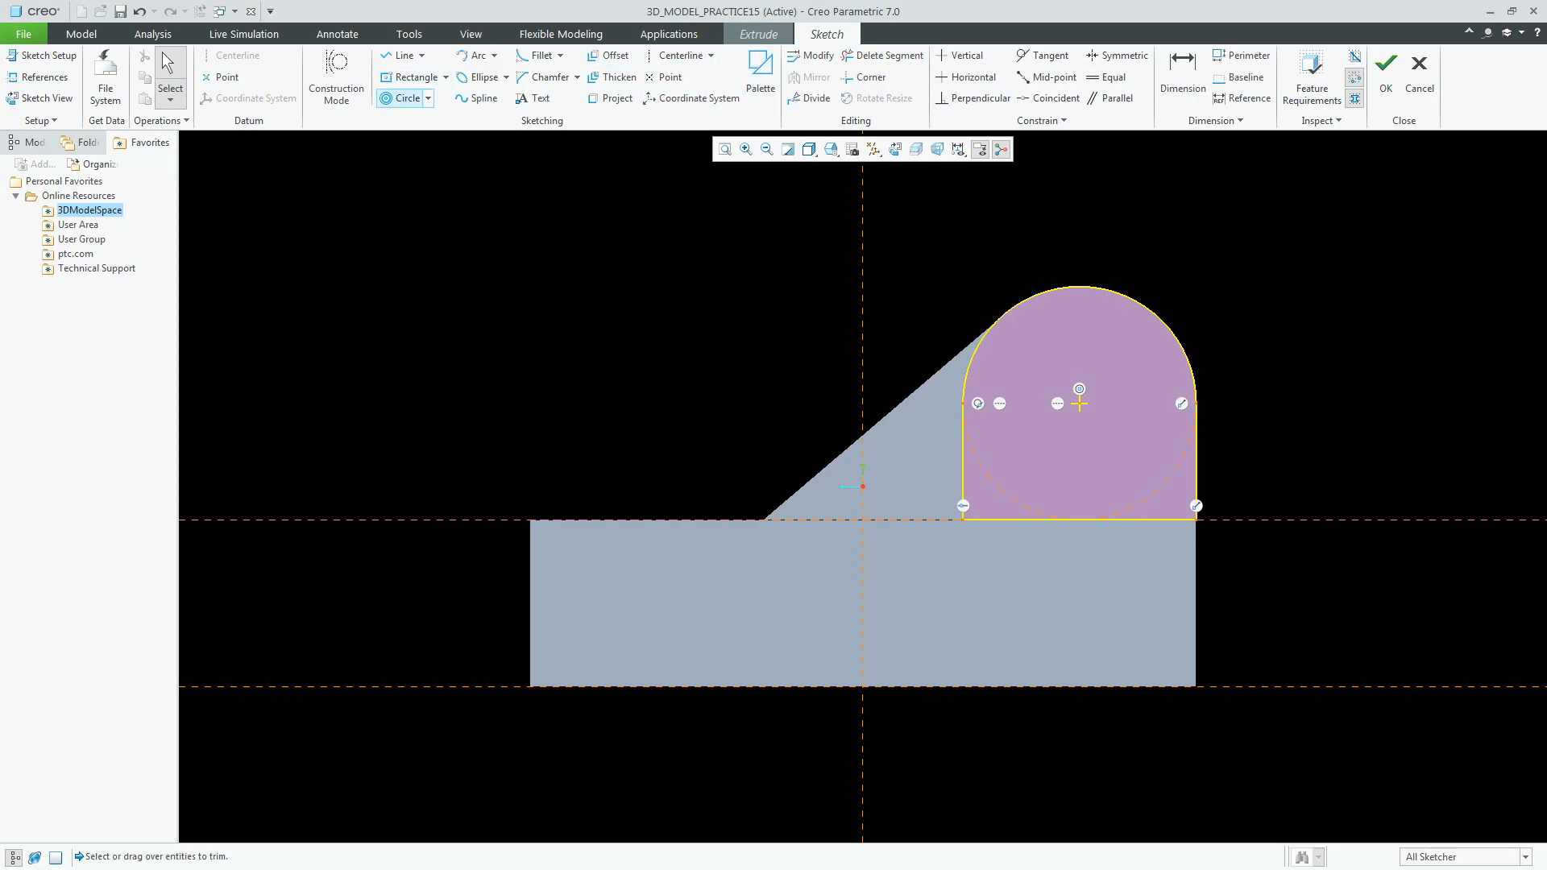
Draw a hole circle at the centre of the rounded top and set its diameter to 40 mm
click(400, 98)
click(1080, 403)
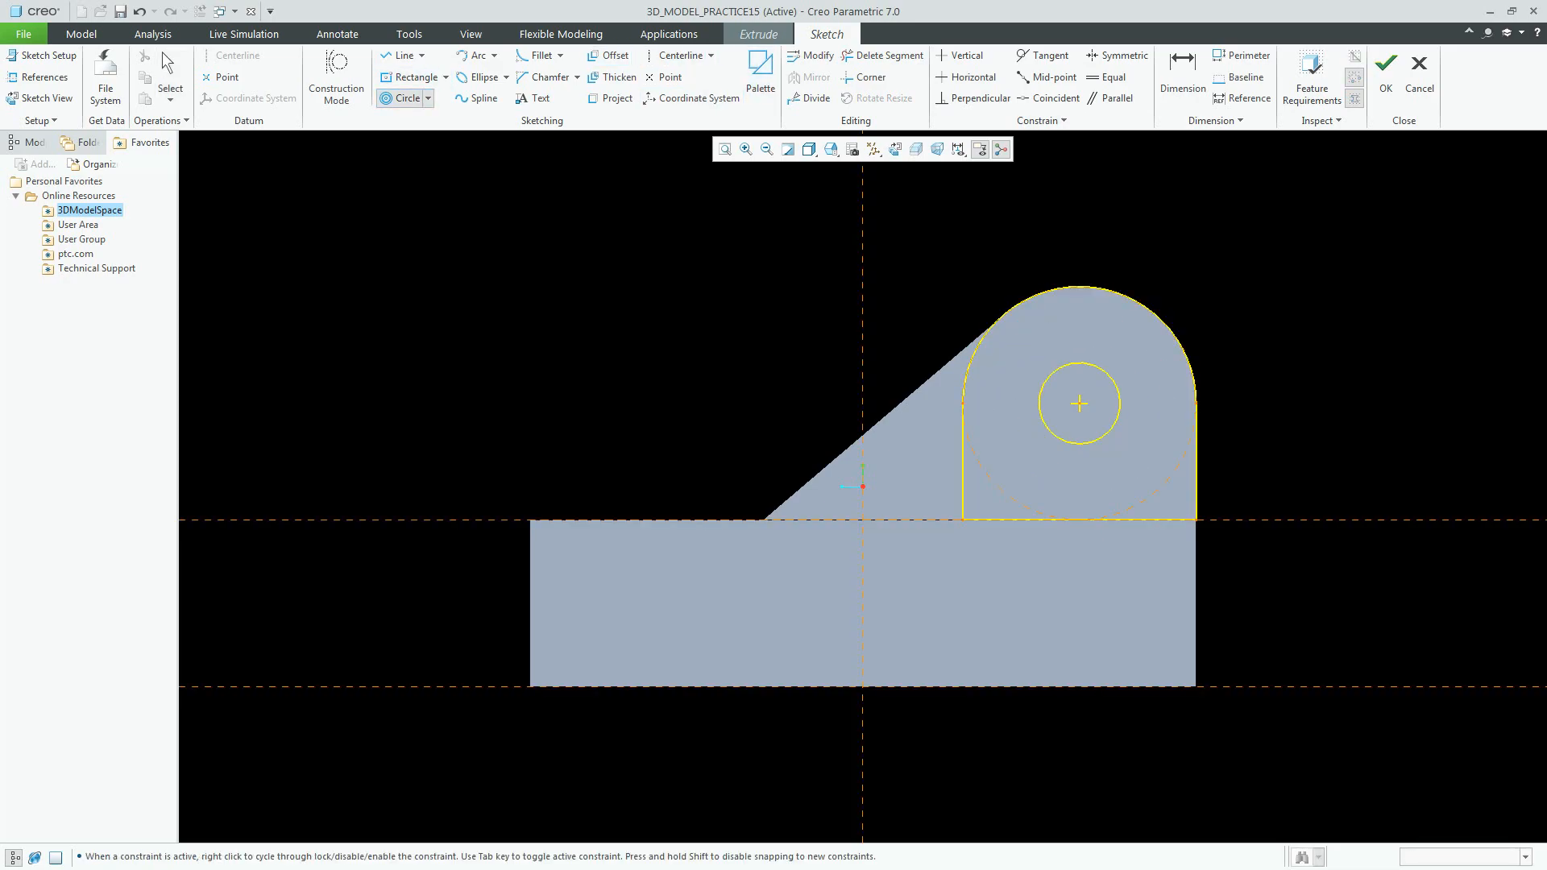
click(1120, 443)
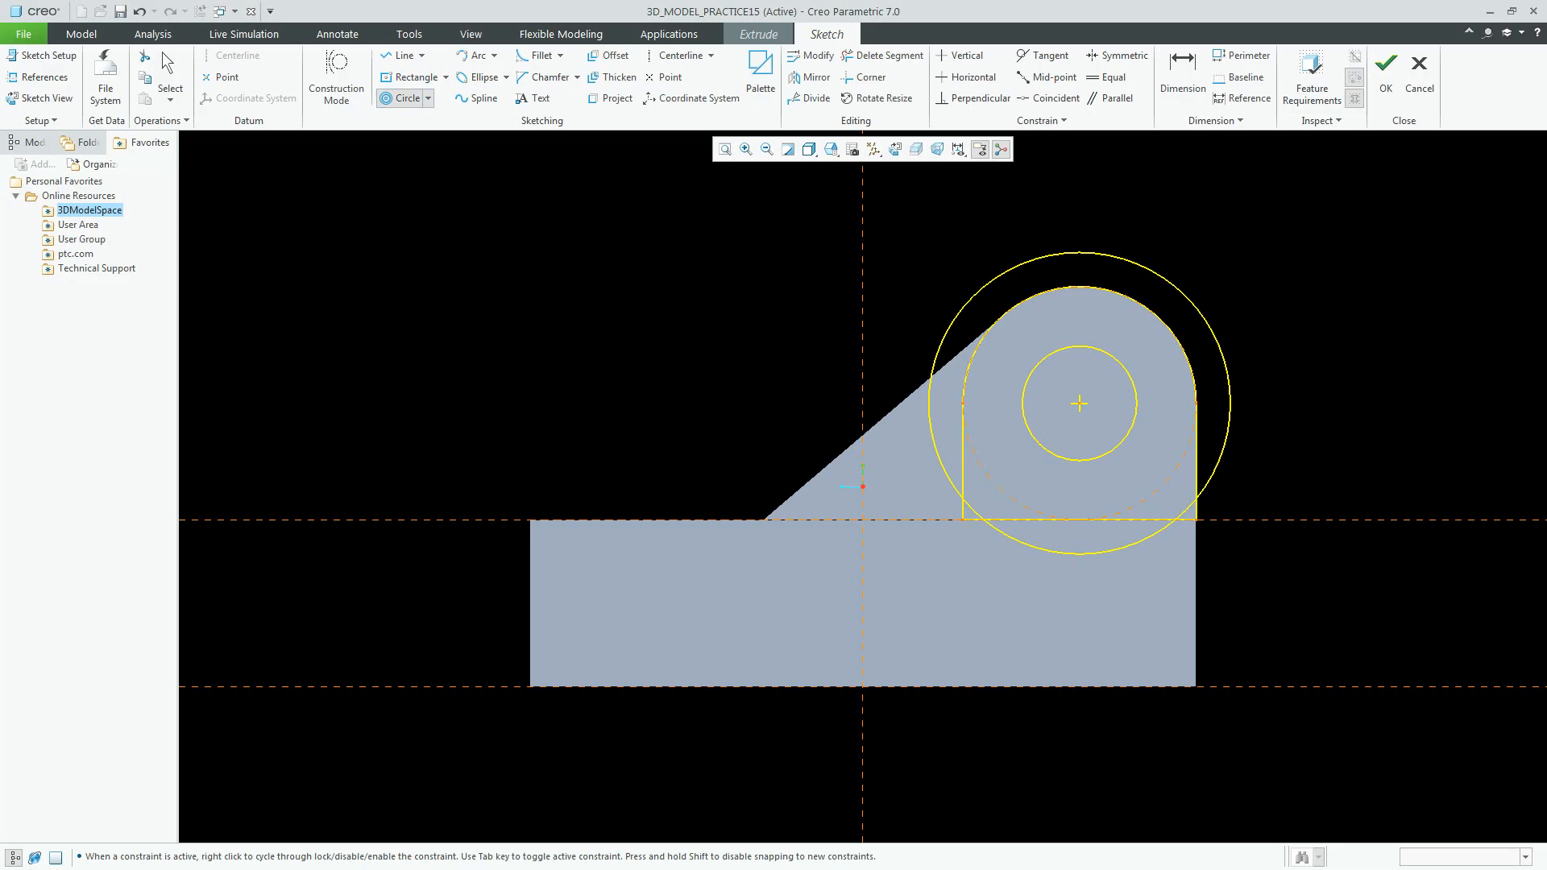
middle_click(1185, 507)
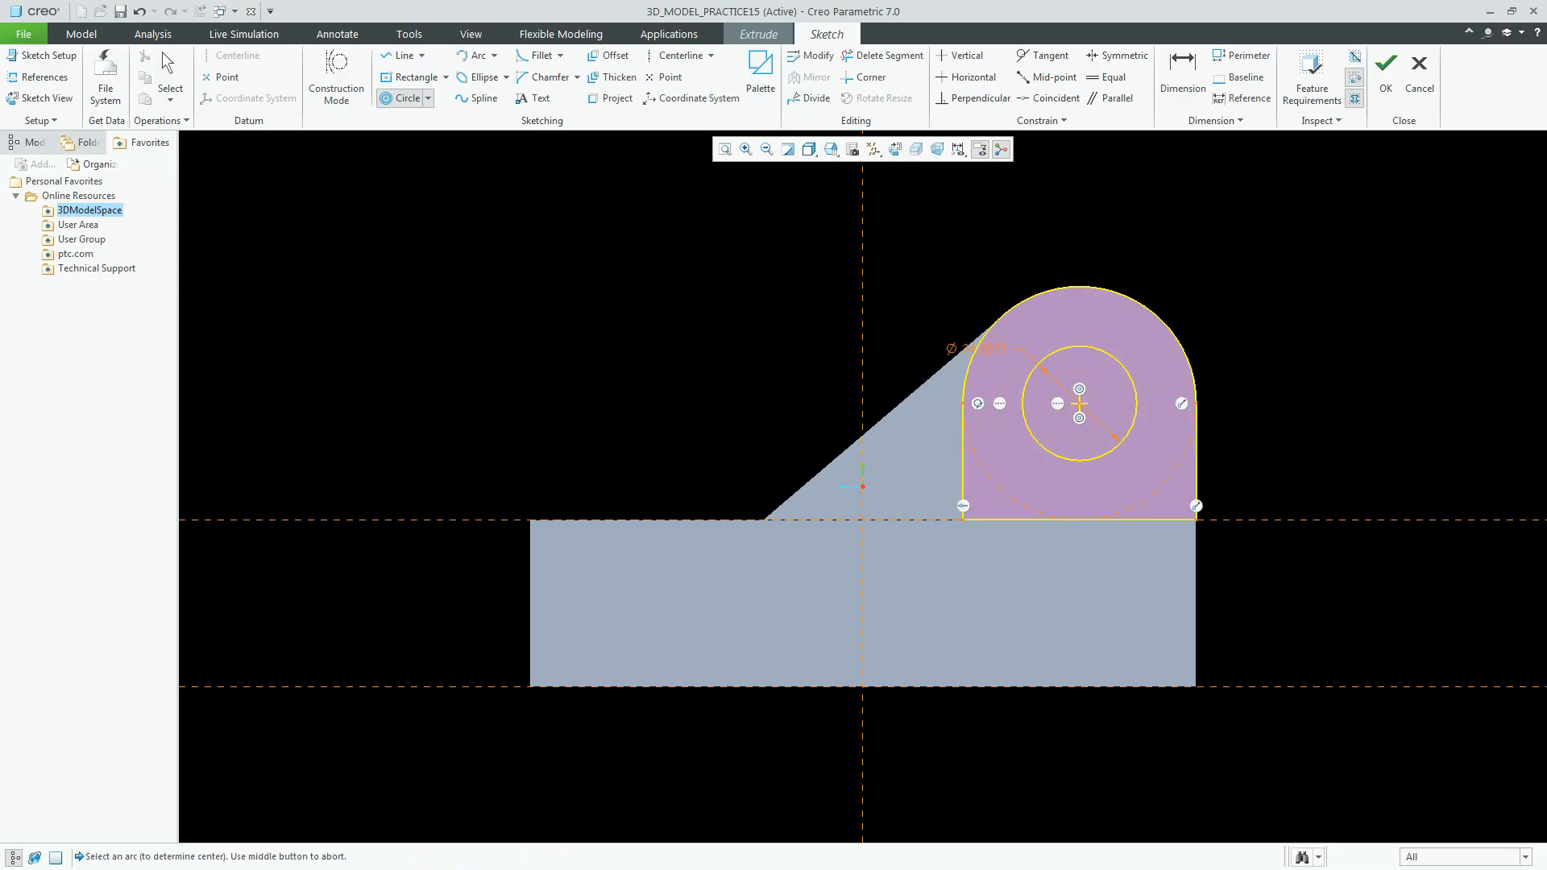
middle_click(984, 349)
click(985, 349)
double_click(984, 349)
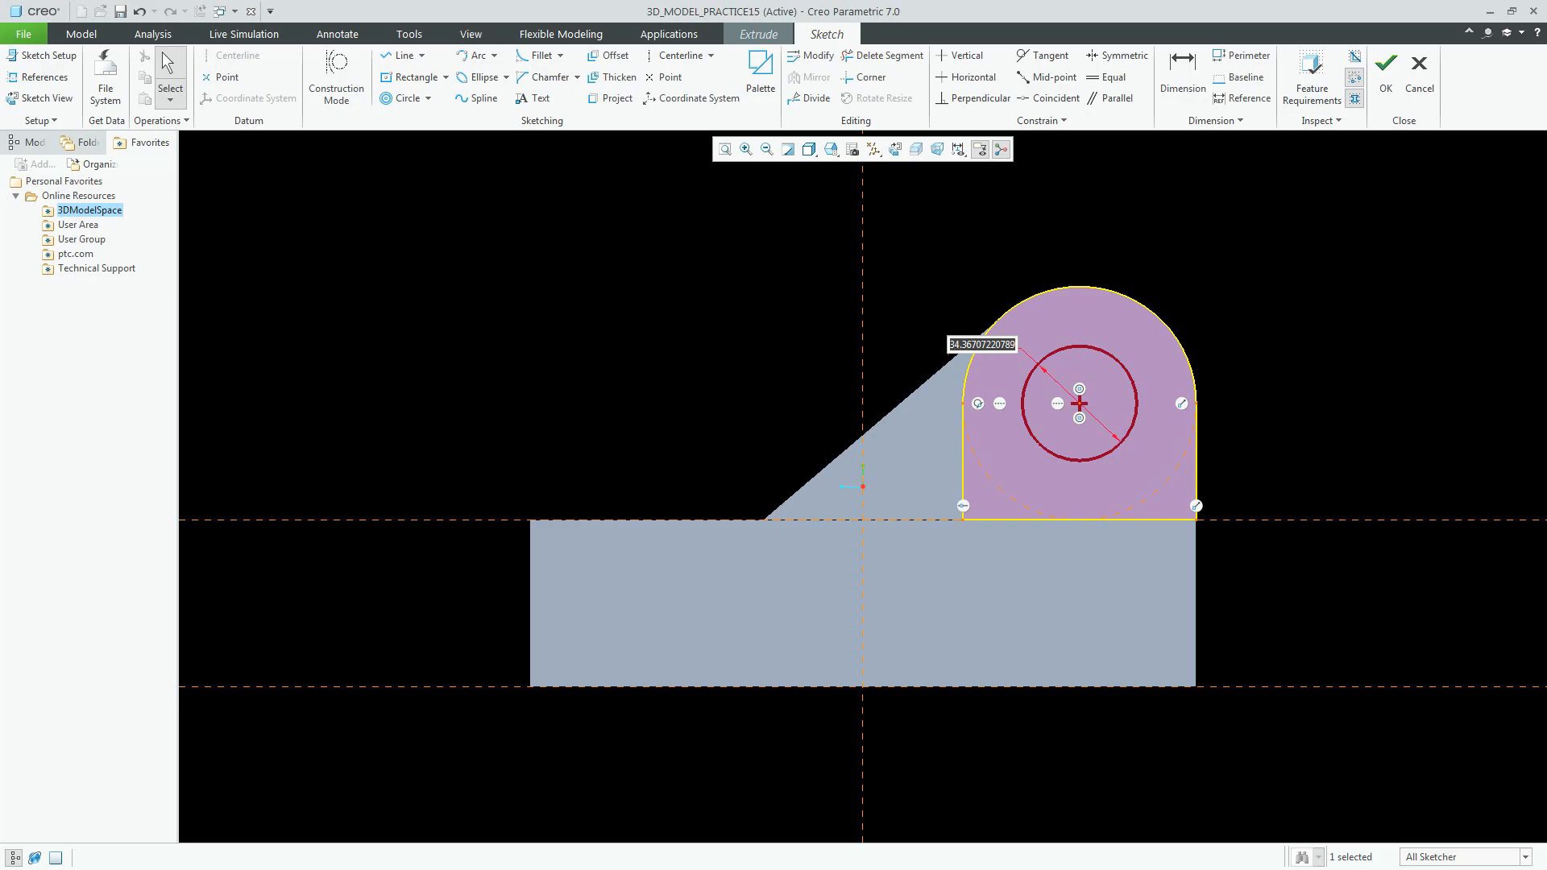
text(40)
key(Return)
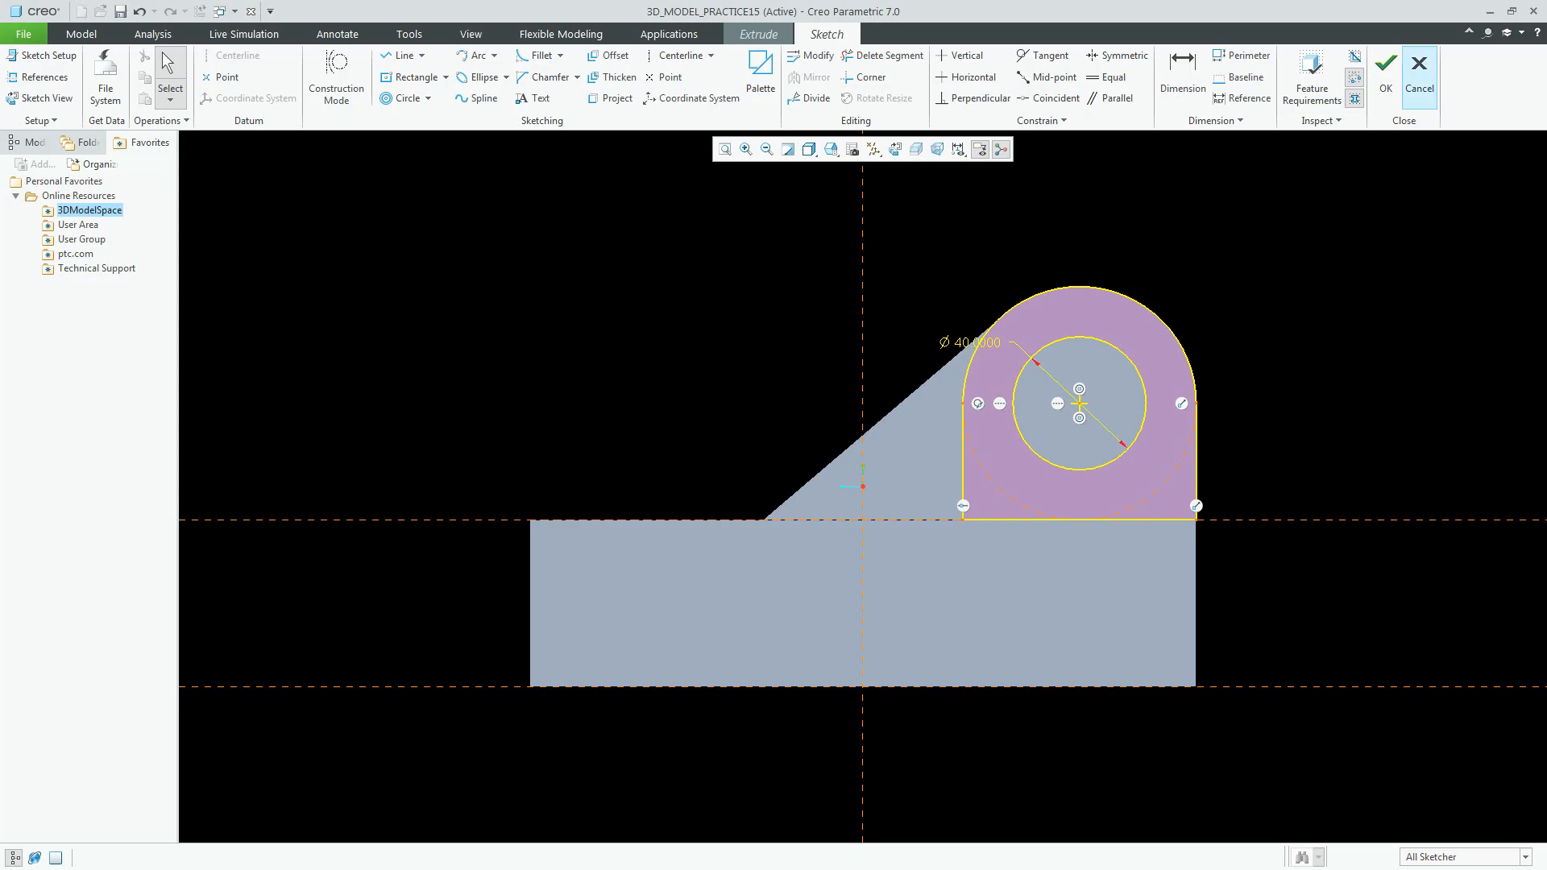
Finish the sketch, extrude the round-topped profile with its hole 20 mm, and restore the standard 3D orientation
click(1386, 70)
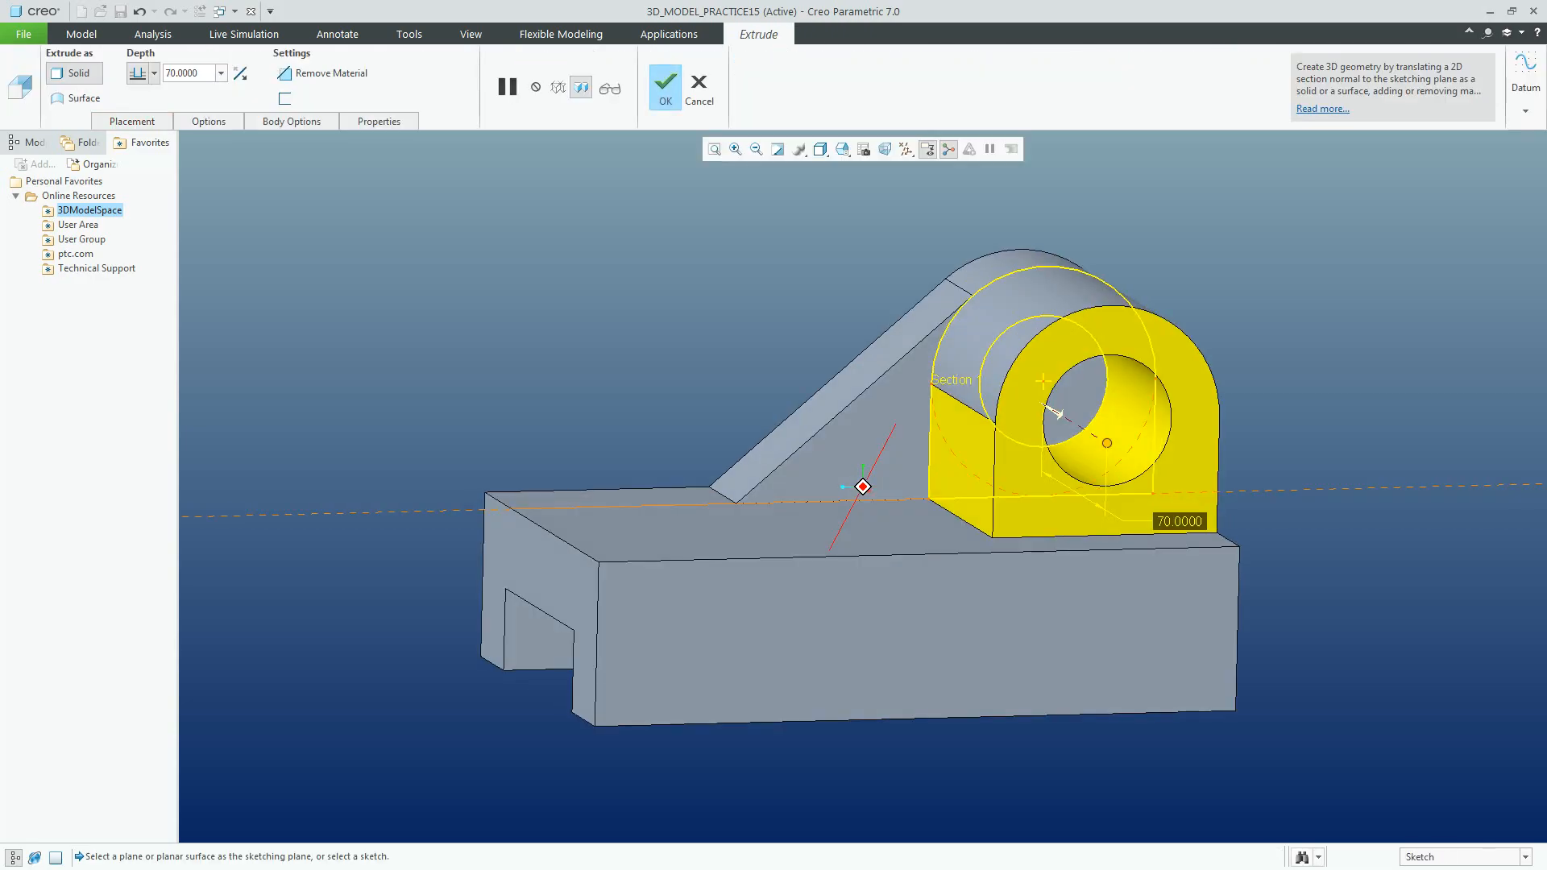
text(20)
key(Return)
click(666, 83)
key(ctrl+d)
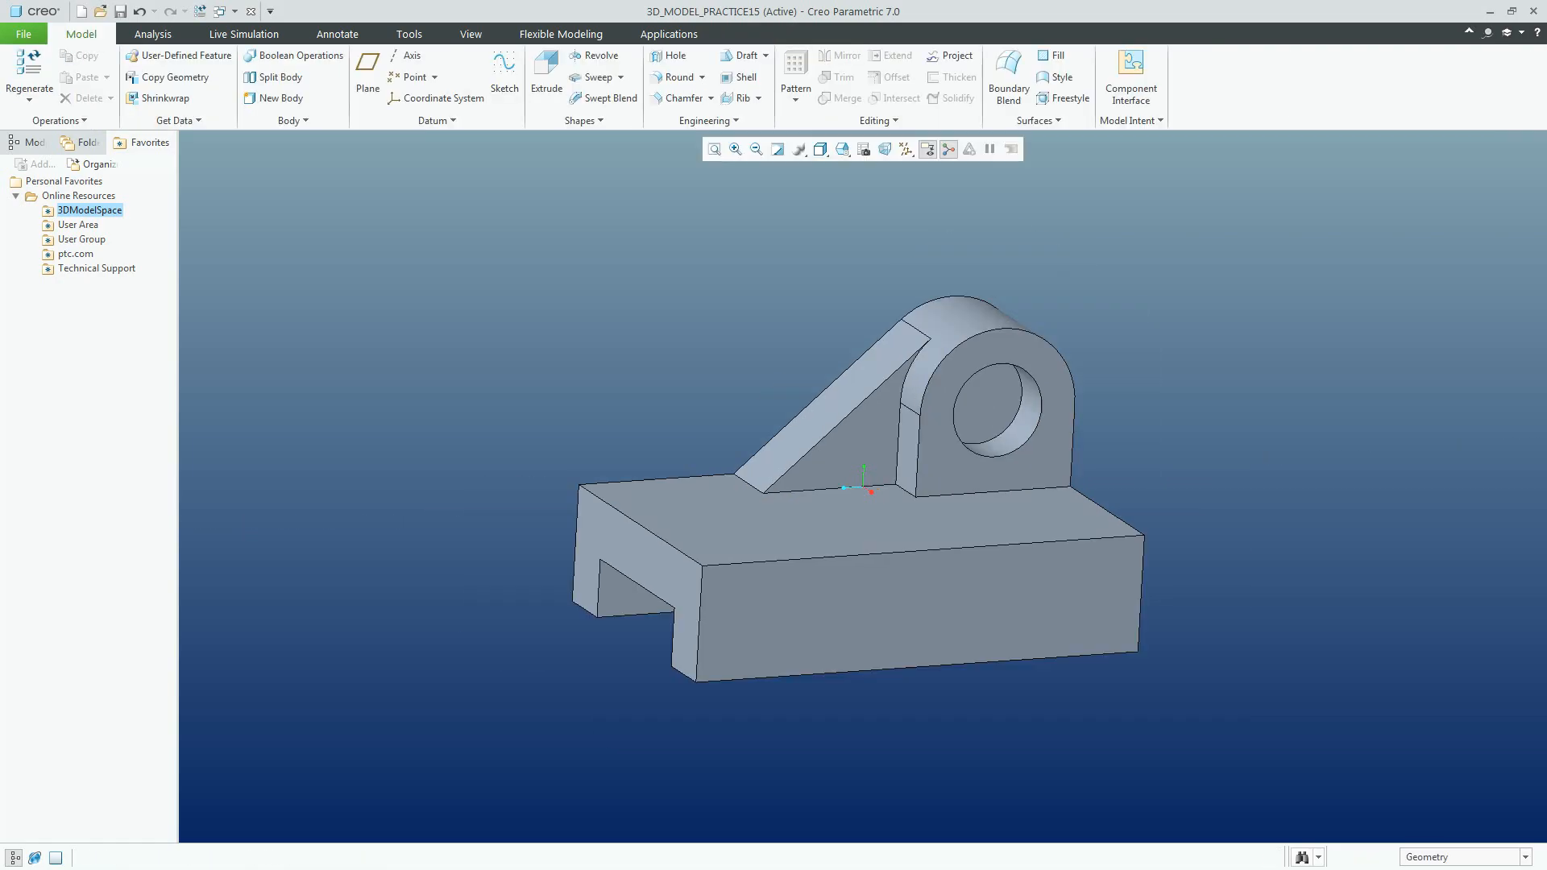
Turn off the annotation and spin center display, then show the model tree and the datum planes
click(928, 149)
click(948, 149)
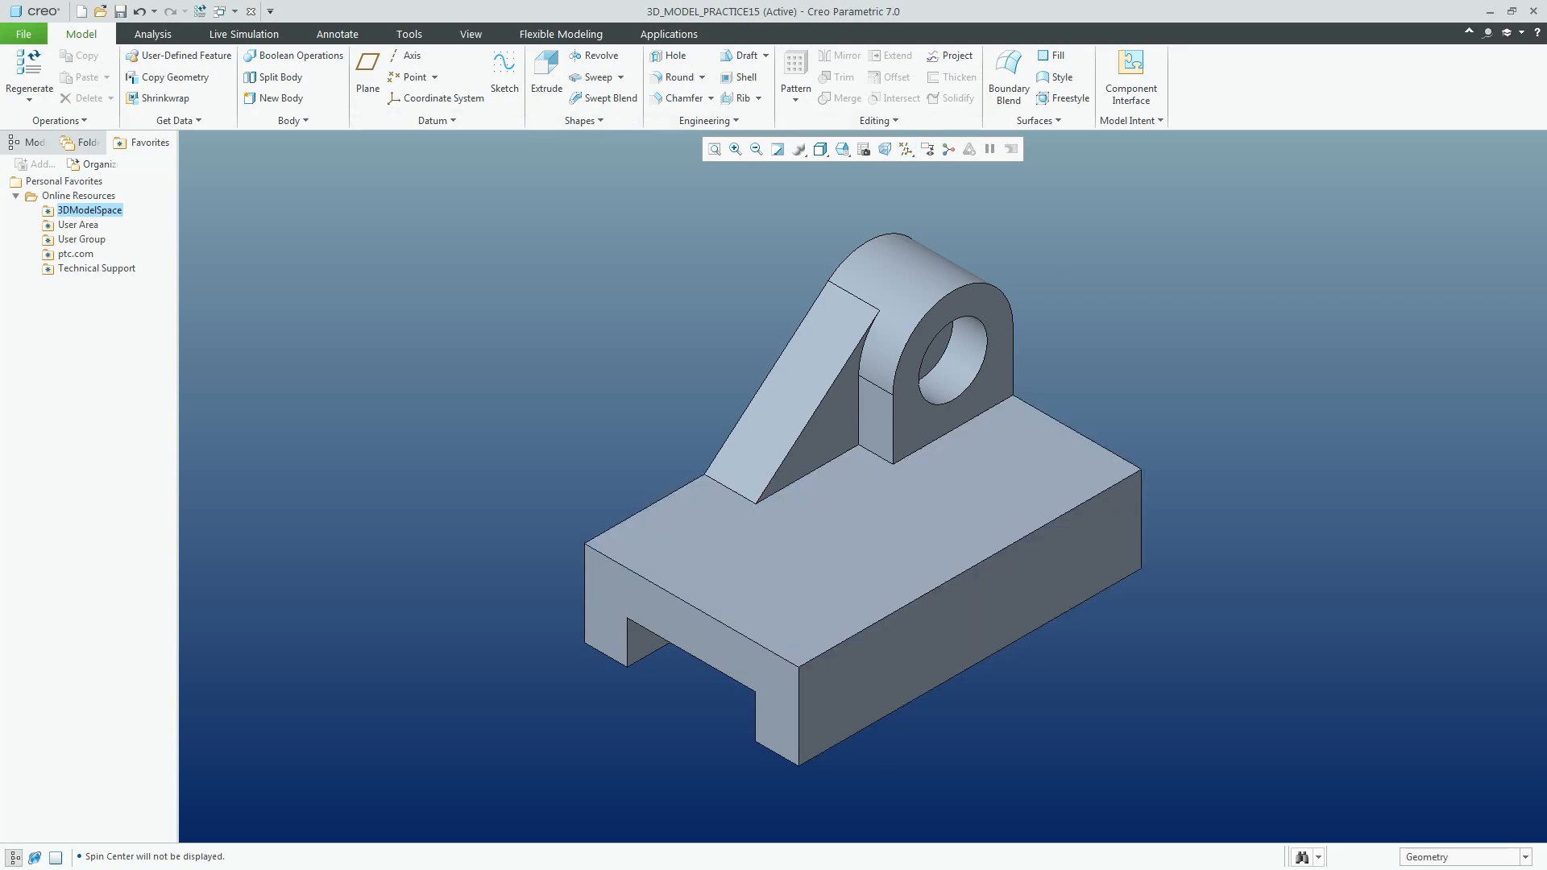
click(27, 143)
click(905, 149)
click(959, 240)
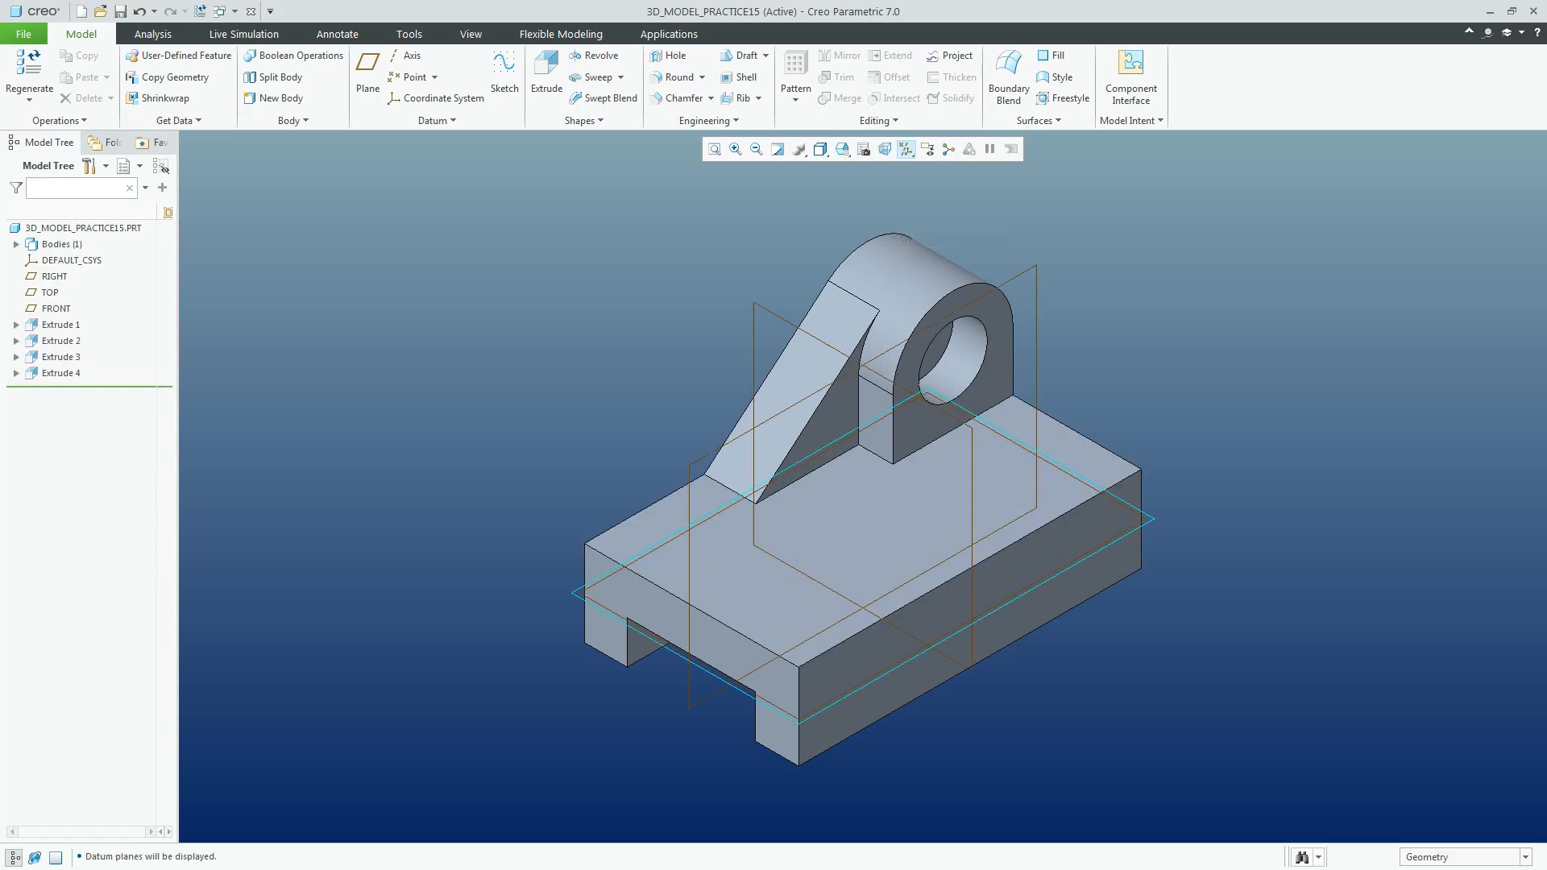
Start a new extrusion with an internal sketch defined on the FRONT datum plane
click(963, 420)
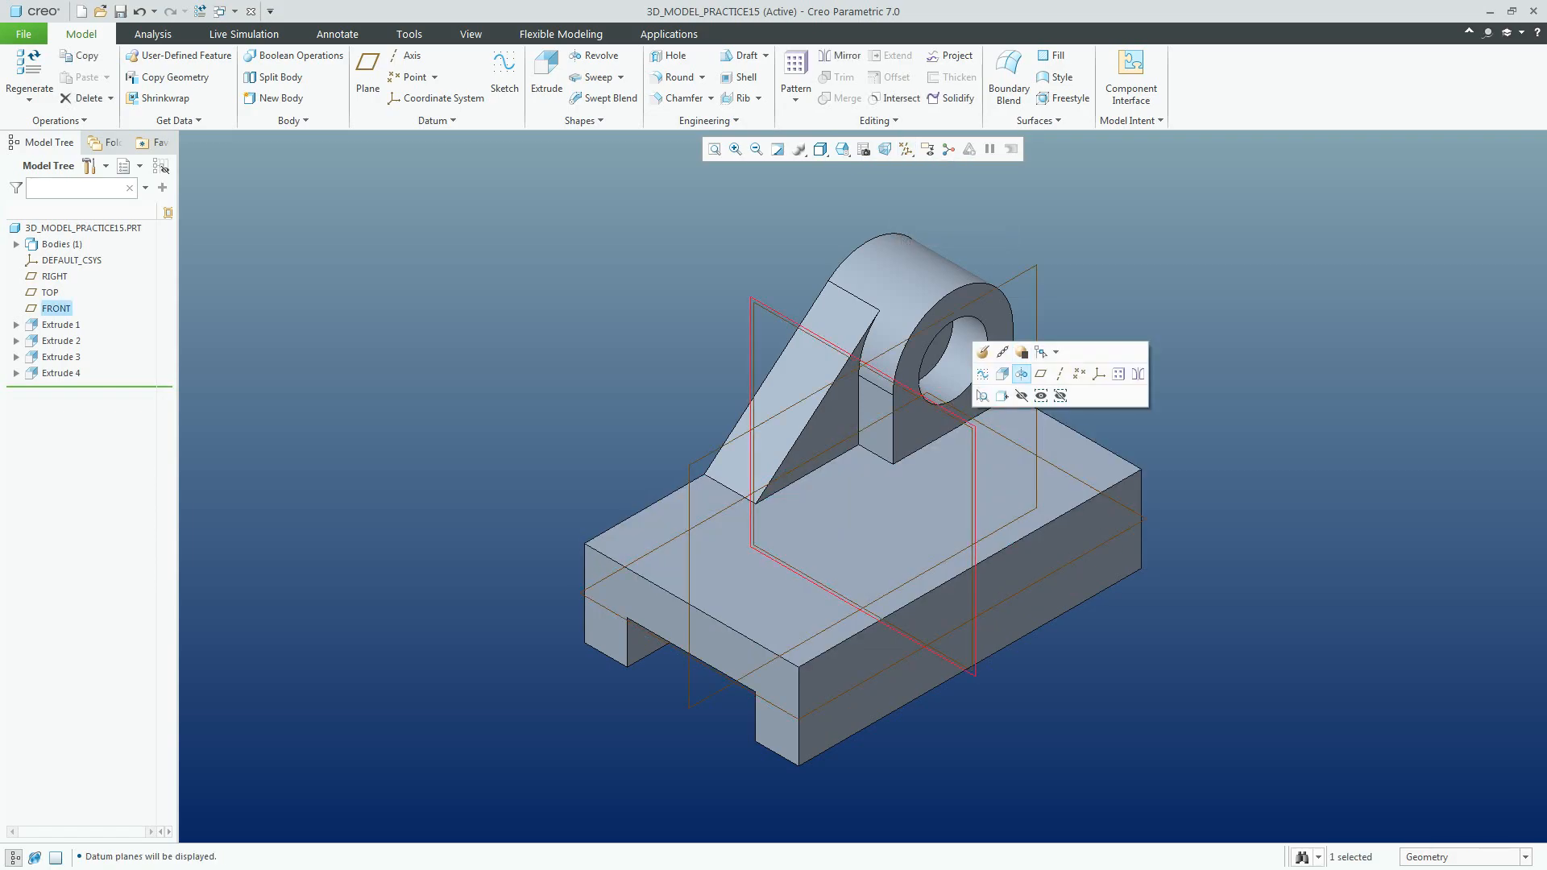
click(995, 234)
click(547, 77)
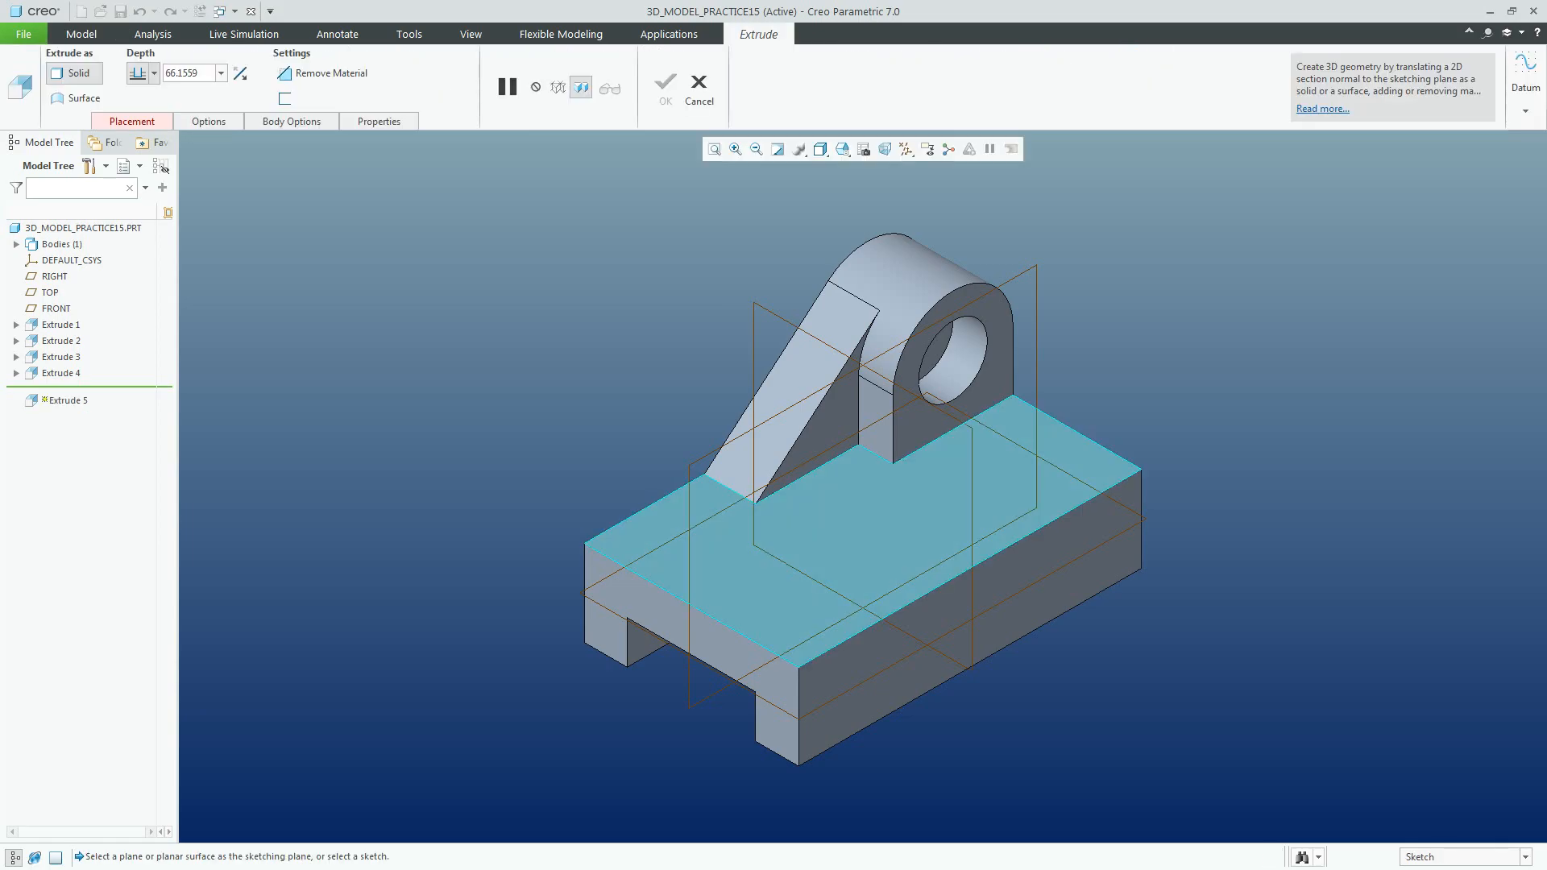
click(132, 121)
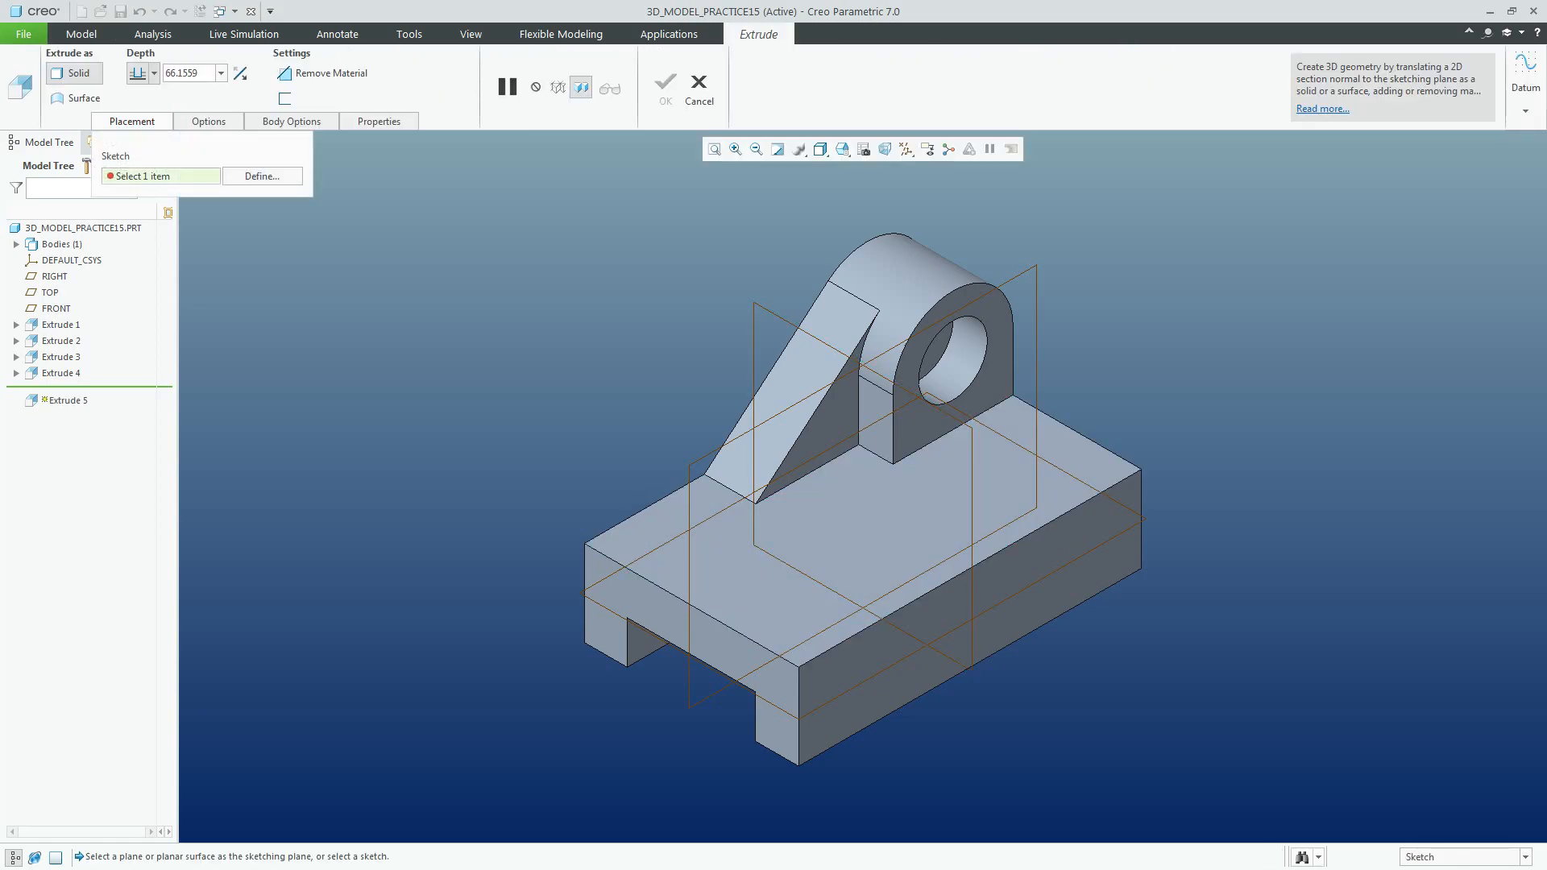
click(265, 176)
click(56, 308)
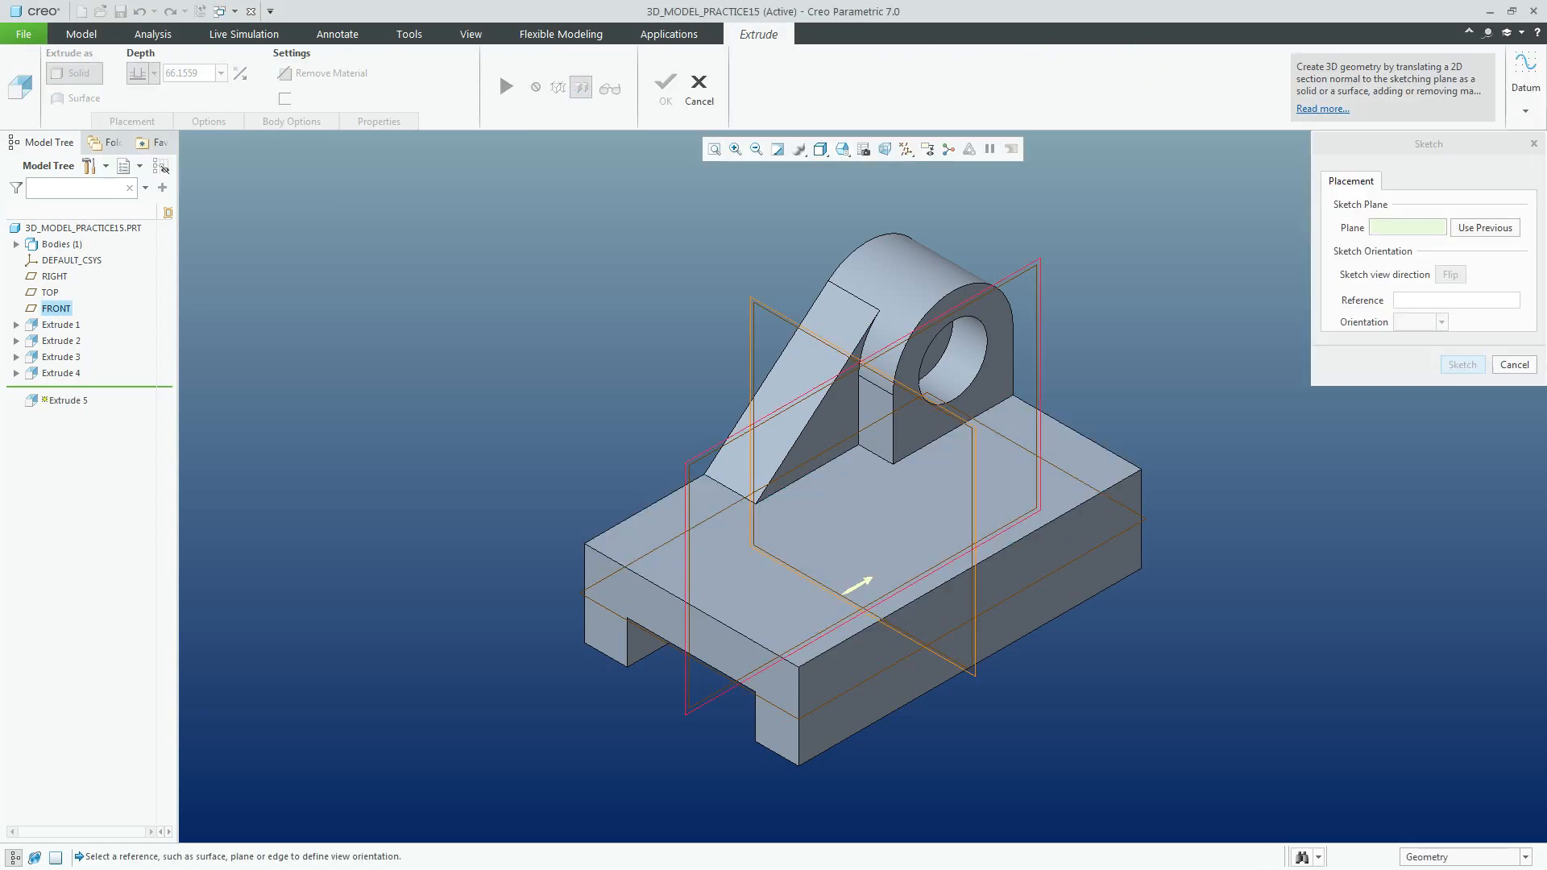
click(1463, 365)
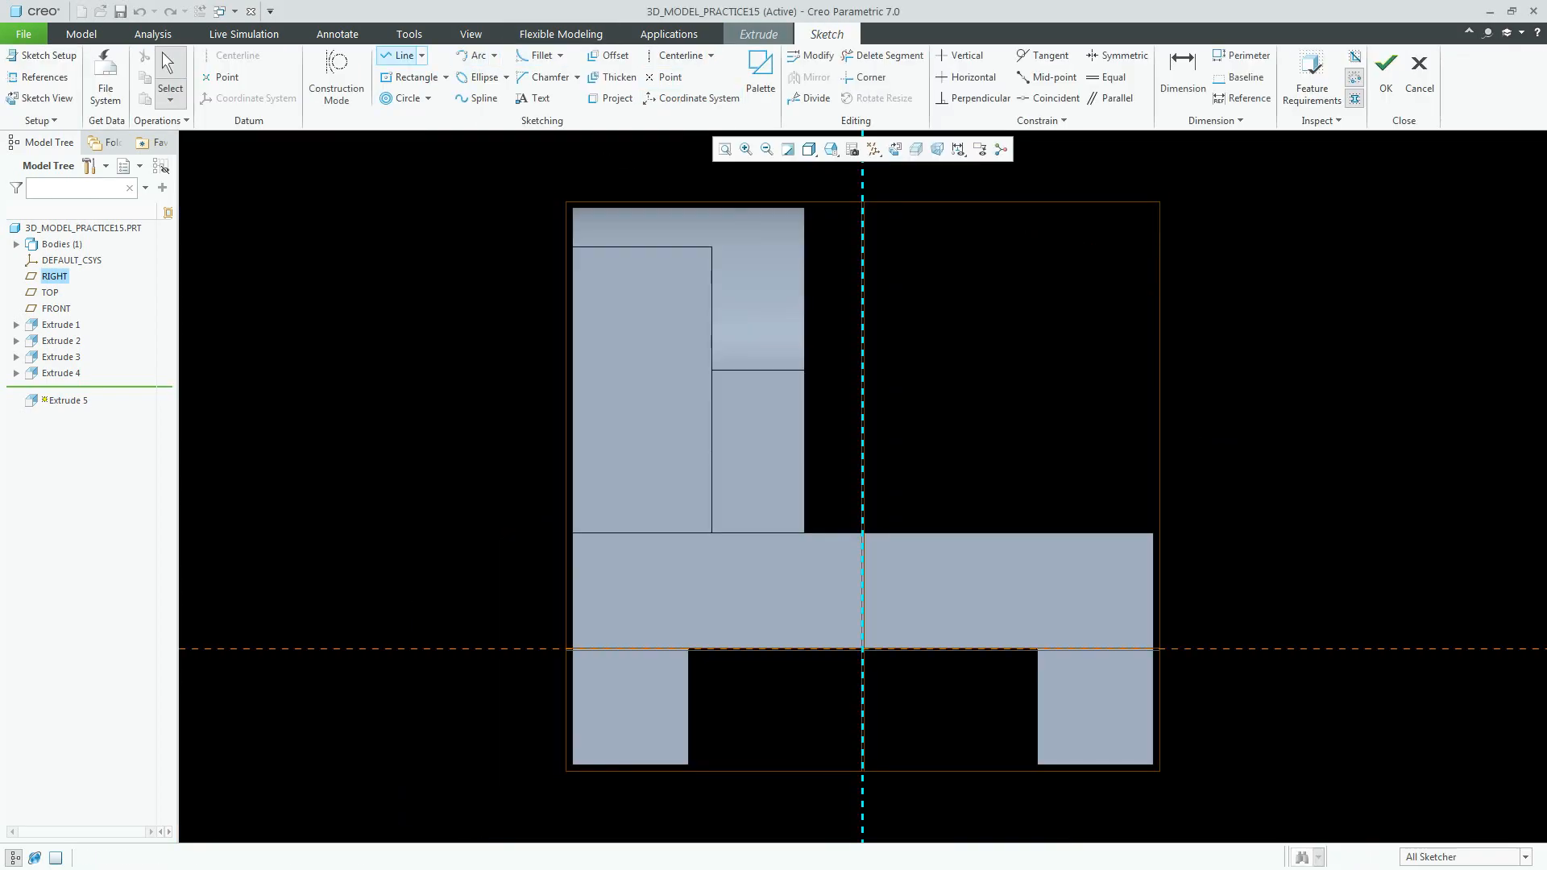
Sketch a closed triangle from the block's lower outer corner to its top edge and upper outer corner
click(404, 55)
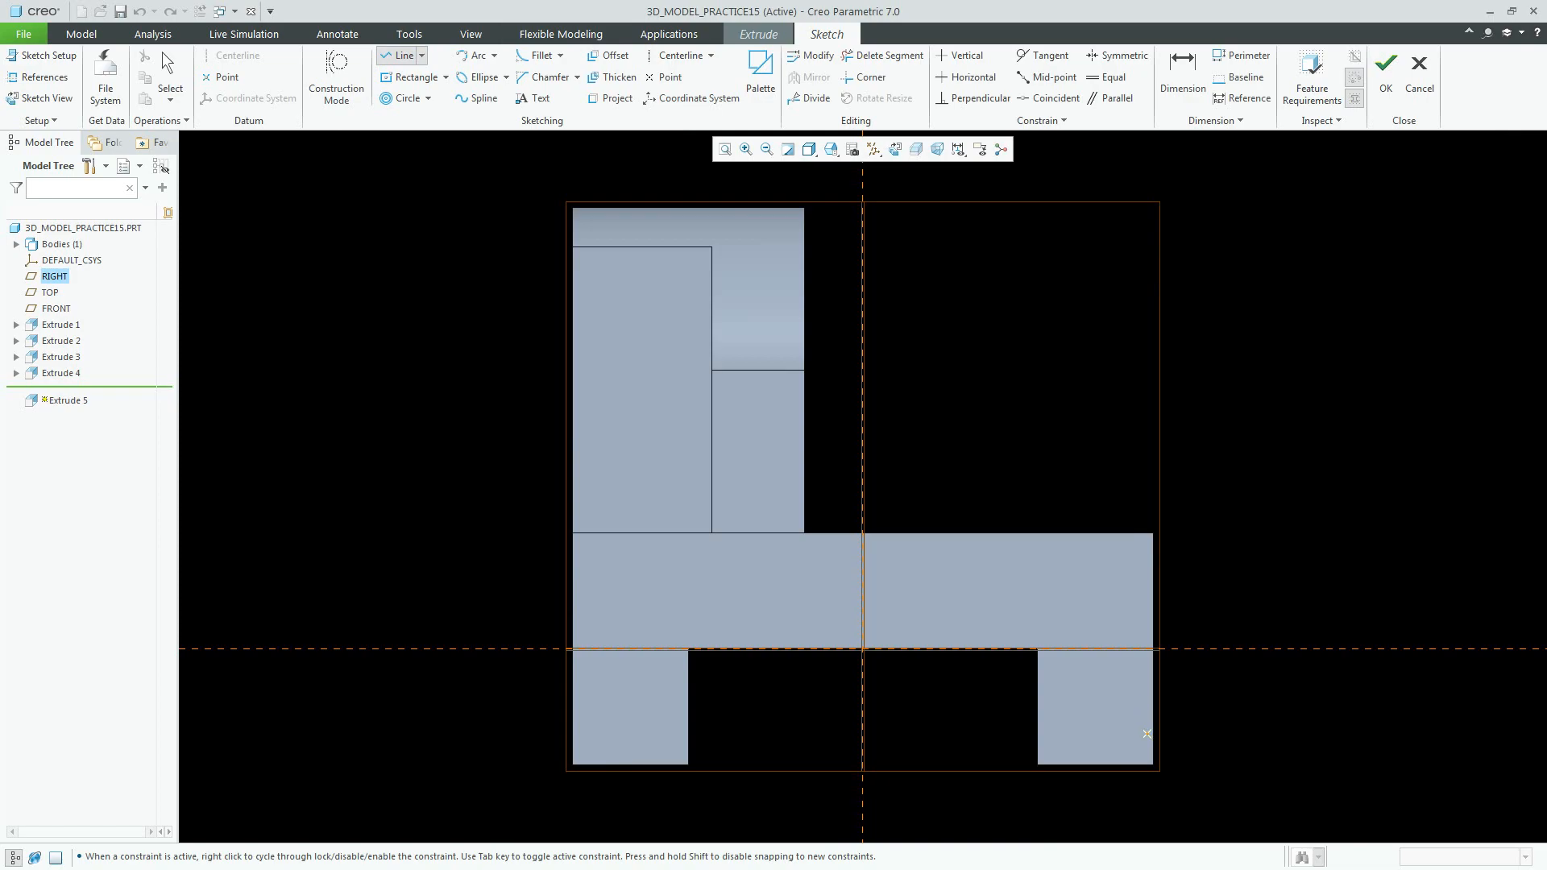
click(1153, 765)
click(1058, 533)
click(1154, 533)
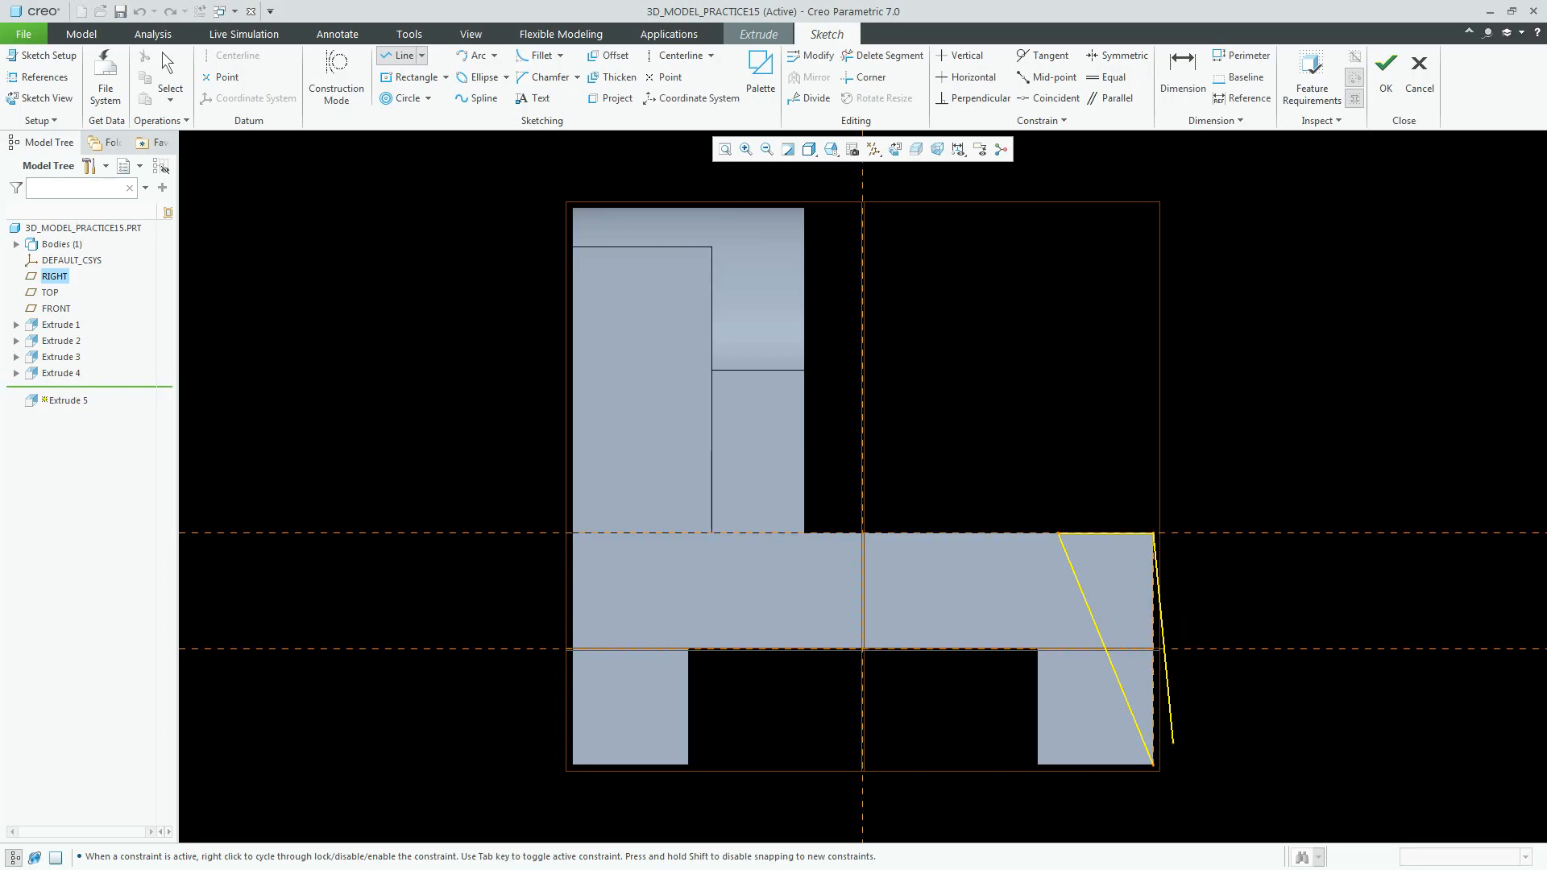
click(1153, 764)
middle_click(1223, 601)
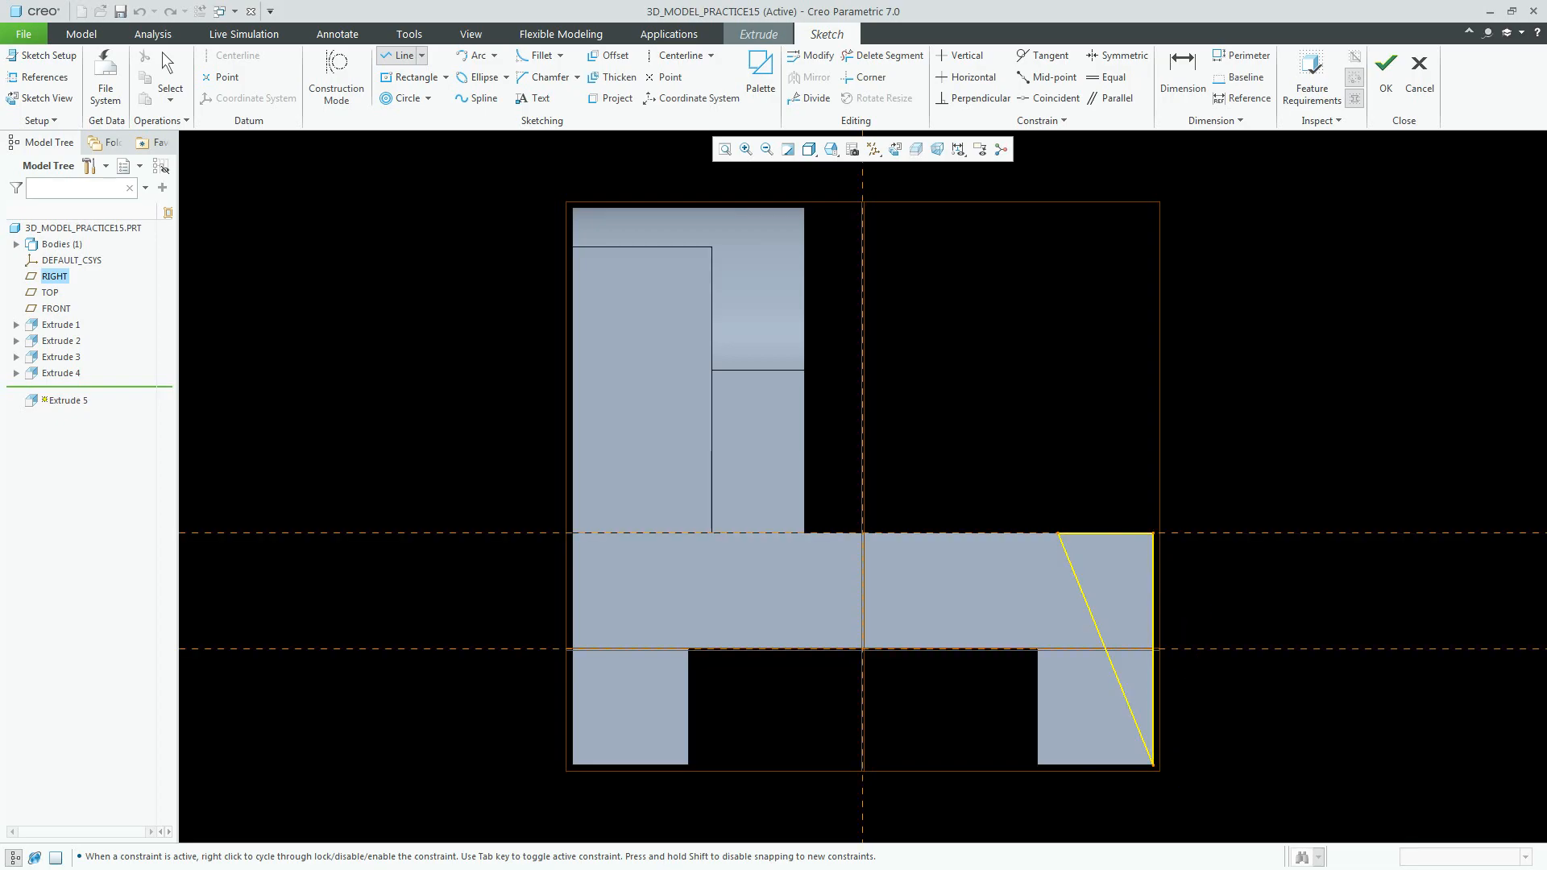
middle_click(1222, 601)
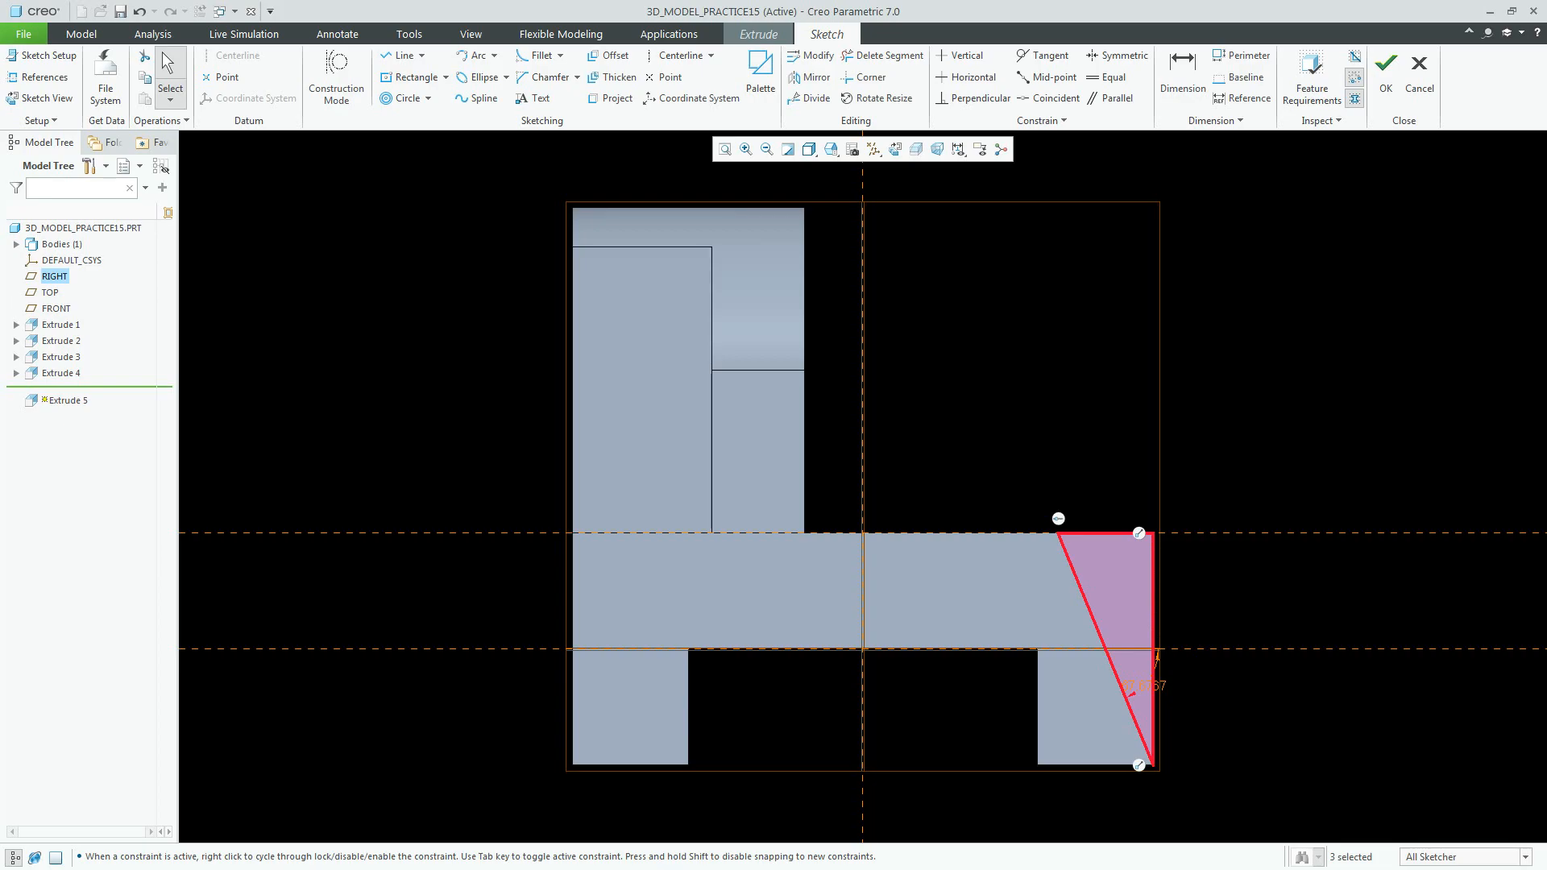
Dimension the triangle's horizontal top edge to 20 mm and finish the sketch
click(1183, 75)
click(1100, 533)
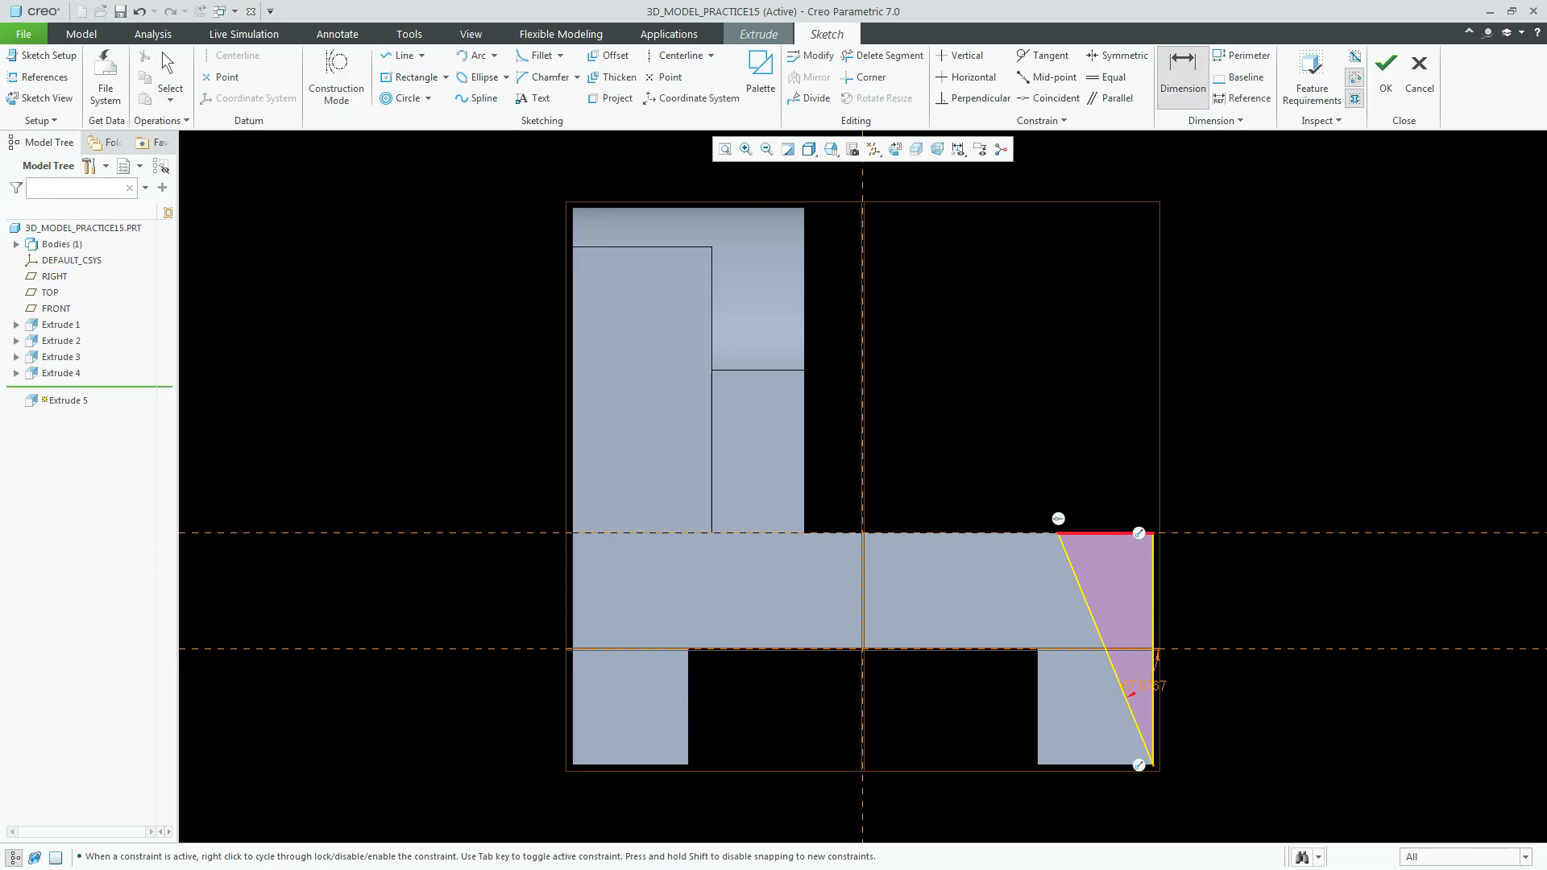
middle_click(1117, 462)
text(20)
key(Return)
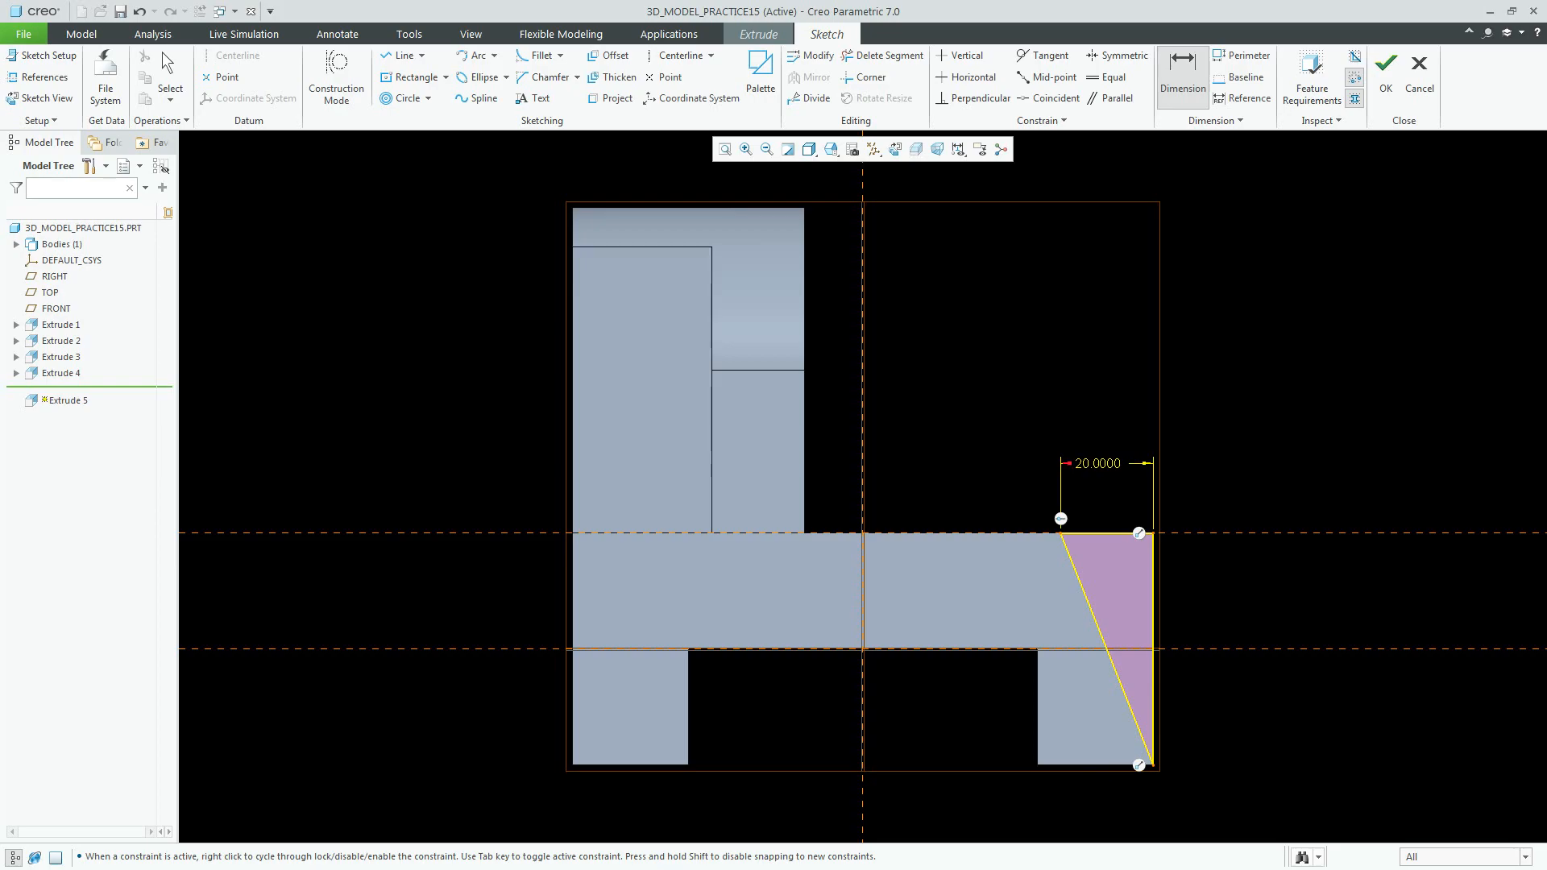
click(1386, 77)
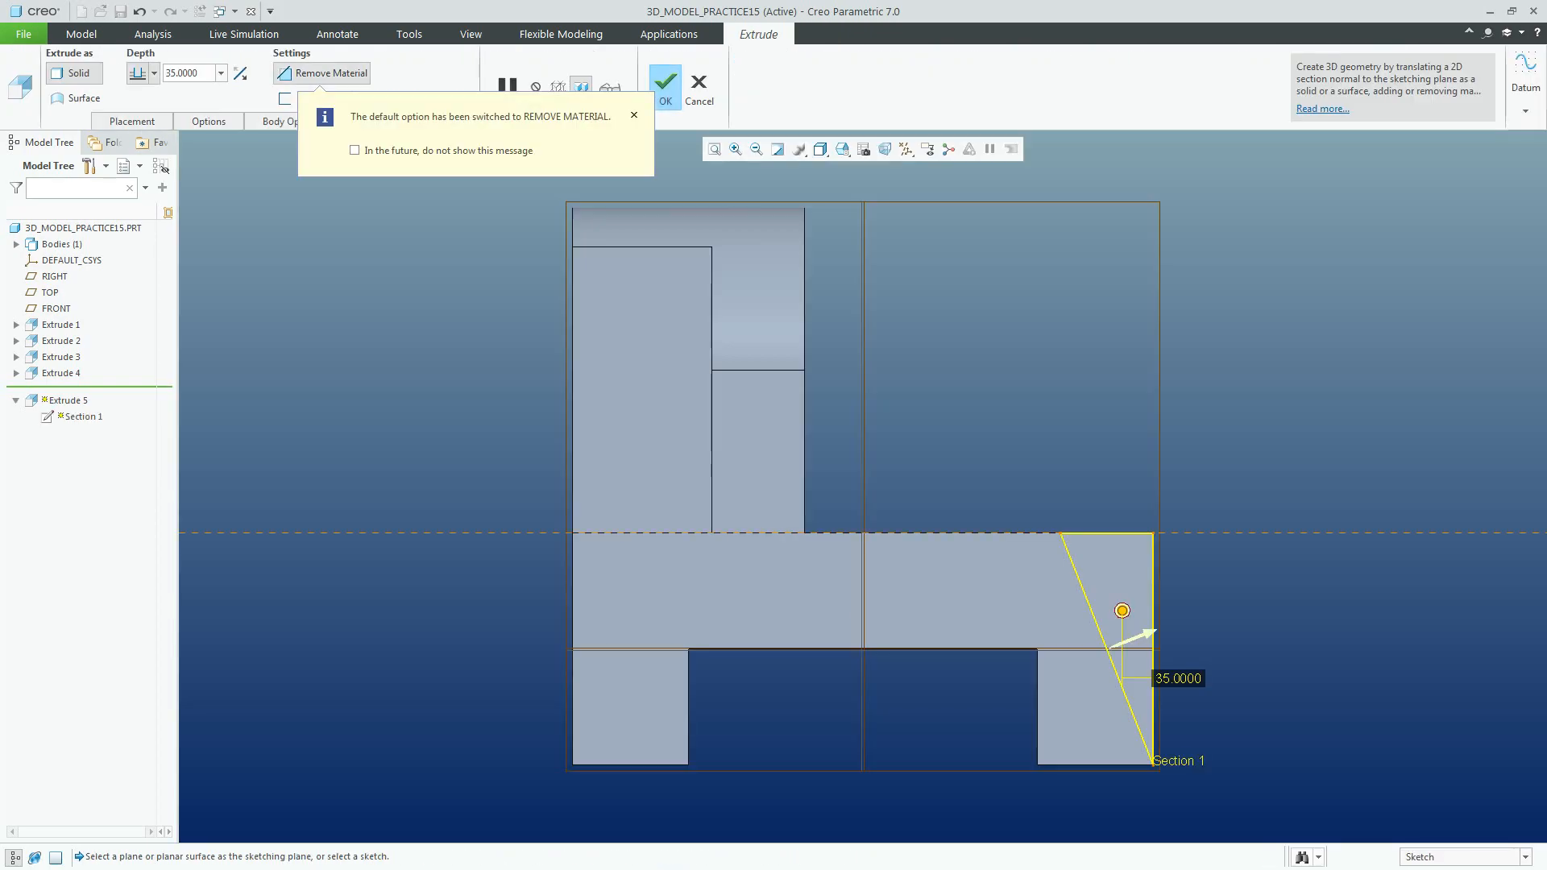
Cut the triangular profile out of the block with a 40 mm depth, symmetric about the sketch plane
text(40)
key(Return)
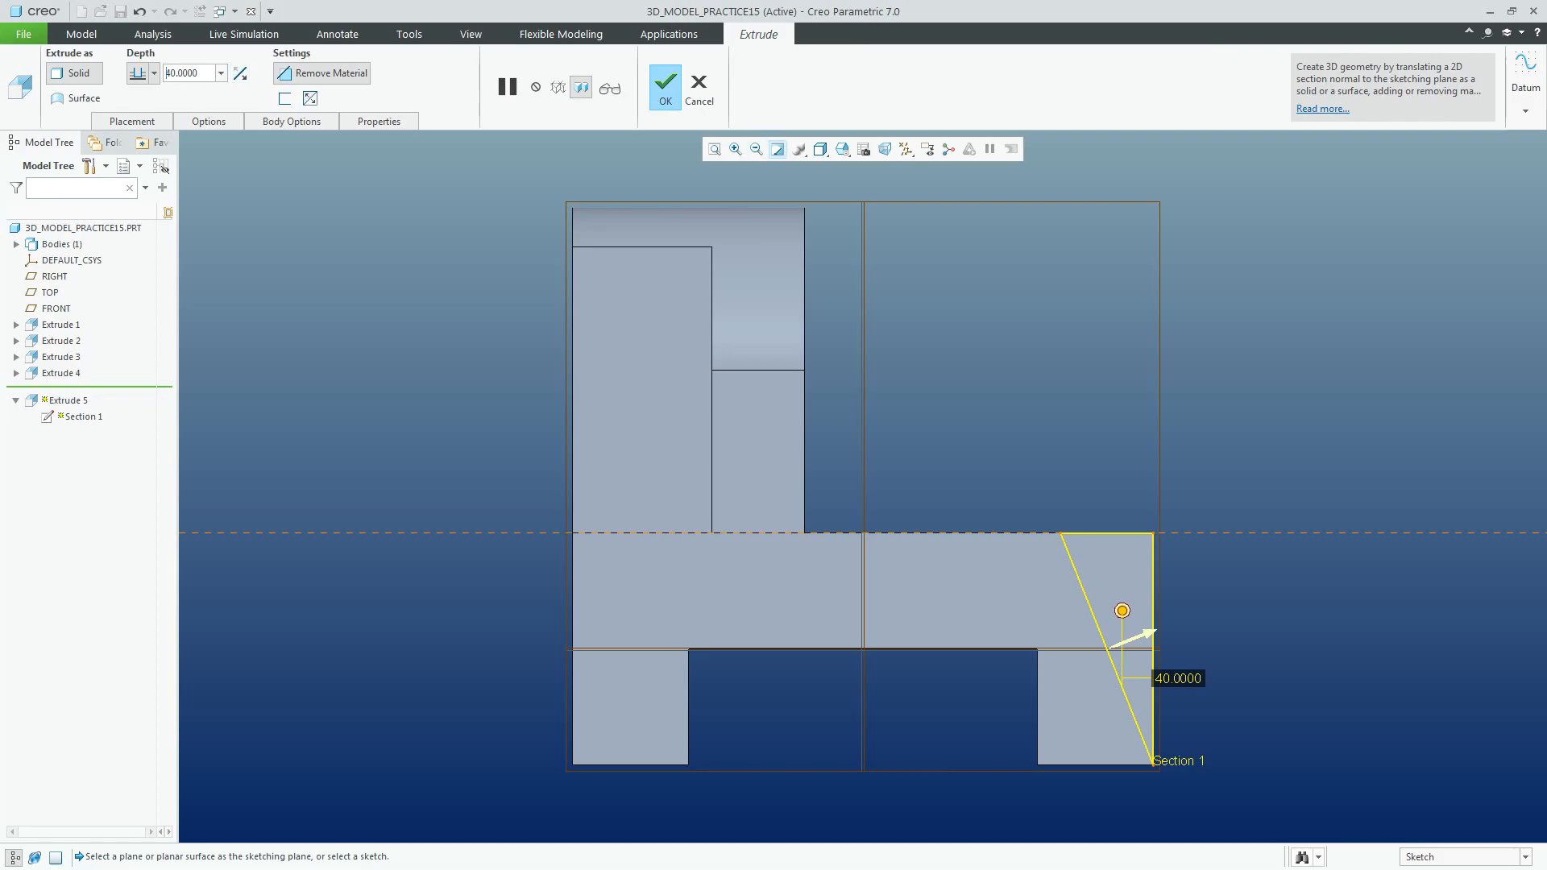
click(842, 149)
click(896, 168)
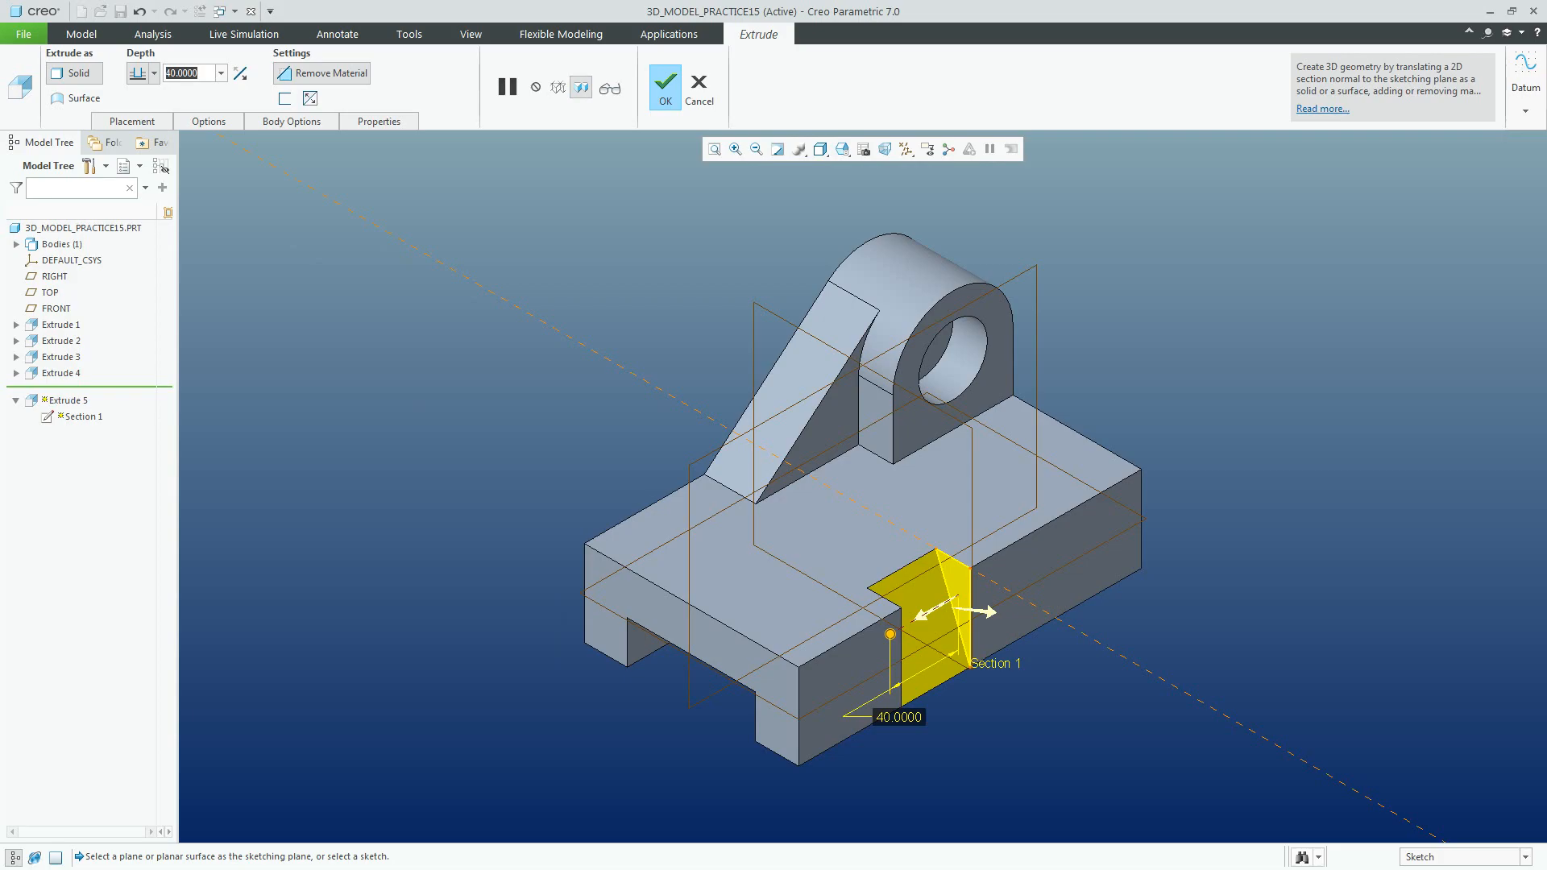
click(154, 73)
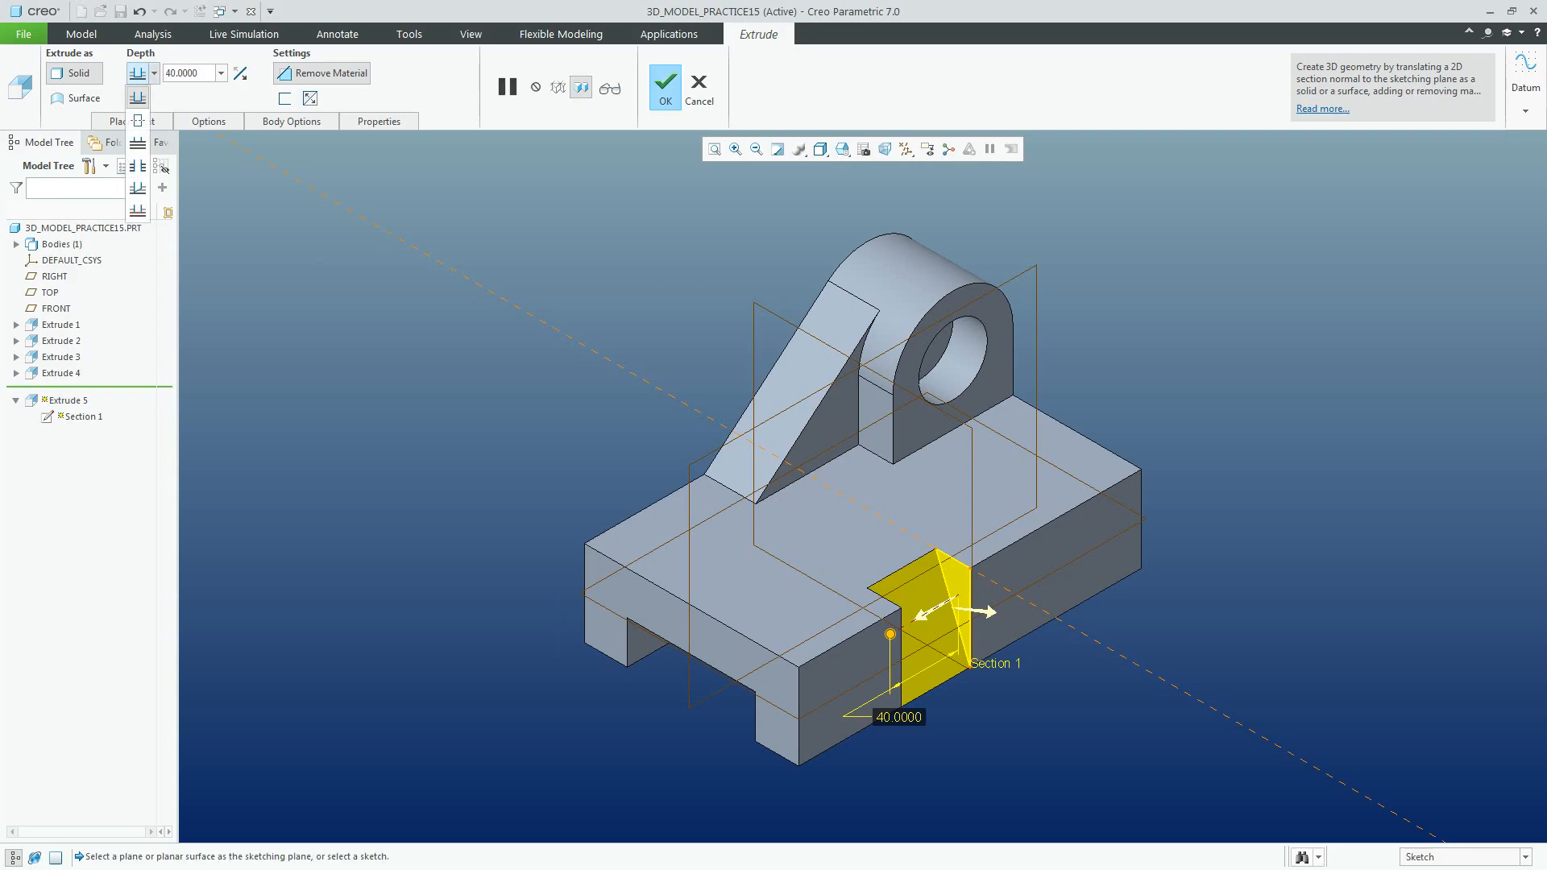
click(138, 119)
click(666, 87)
Turn off the display of all datum features, including the planes
click(906, 150)
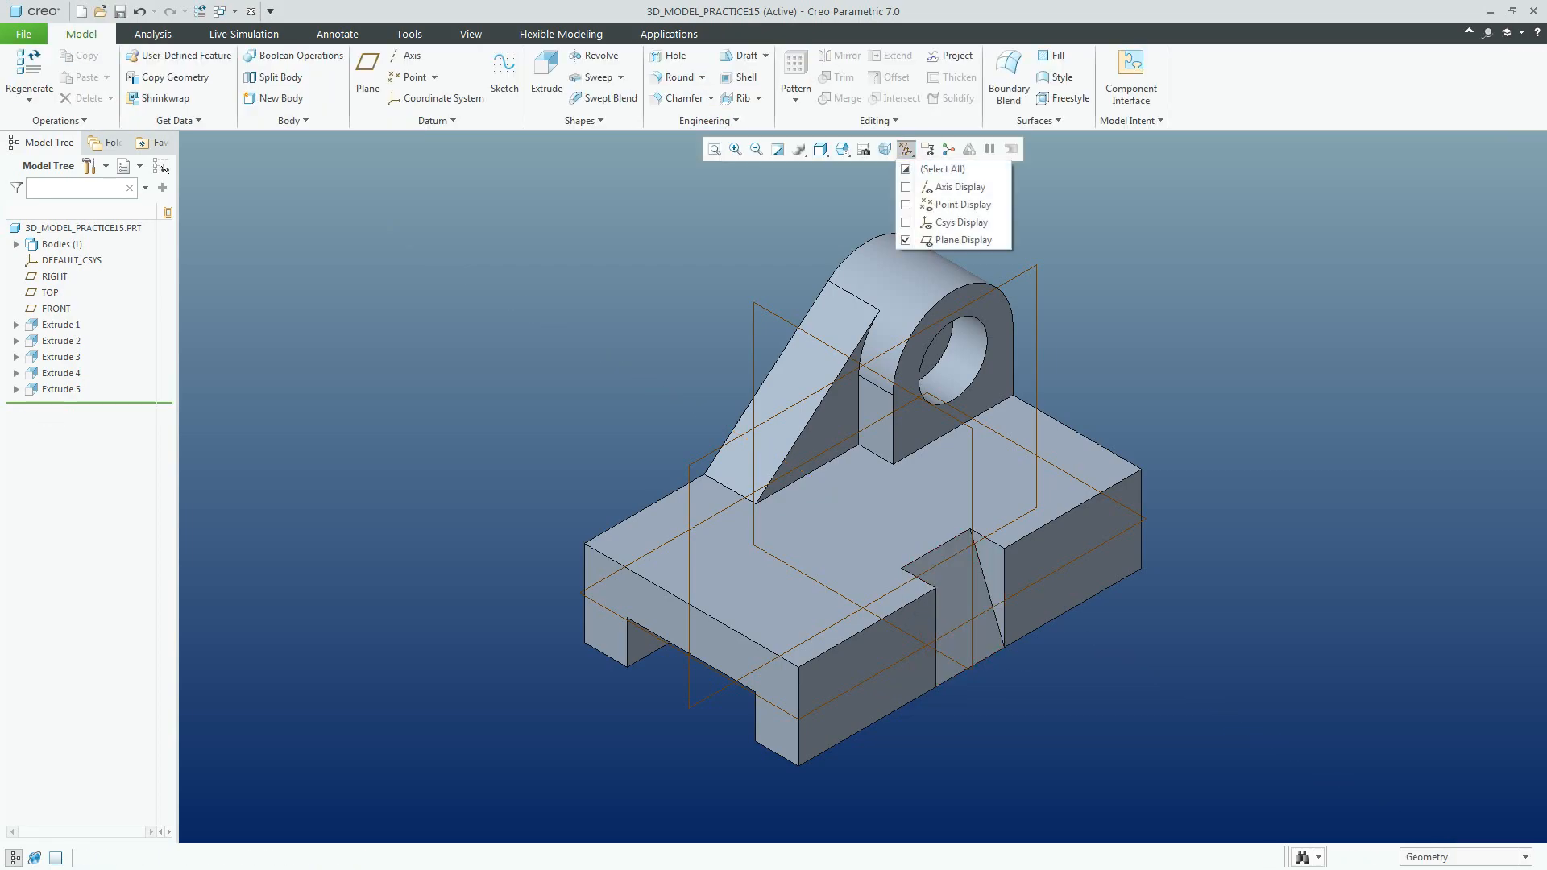
click(941, 169)
click(941, 169)
click(906, 149)
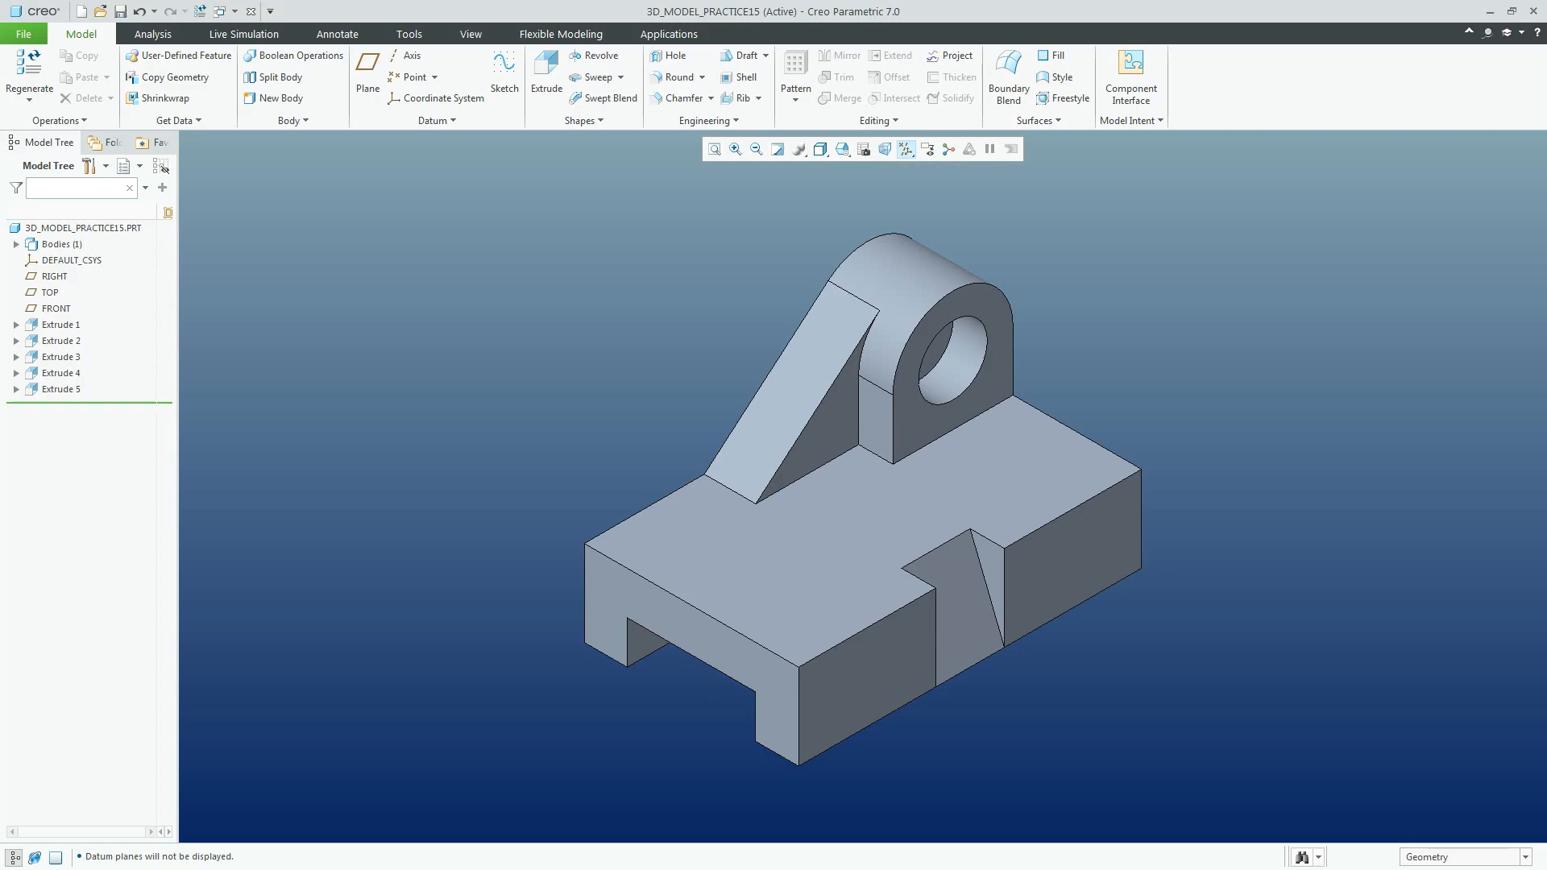
Recolour the whole part muted green (RGB about 136.6, 191.0, 166.9) with a custom appearance and save the model as 3D_MODEL_PRACTICE15.PRT
click(83, 228)
click(470, 35)
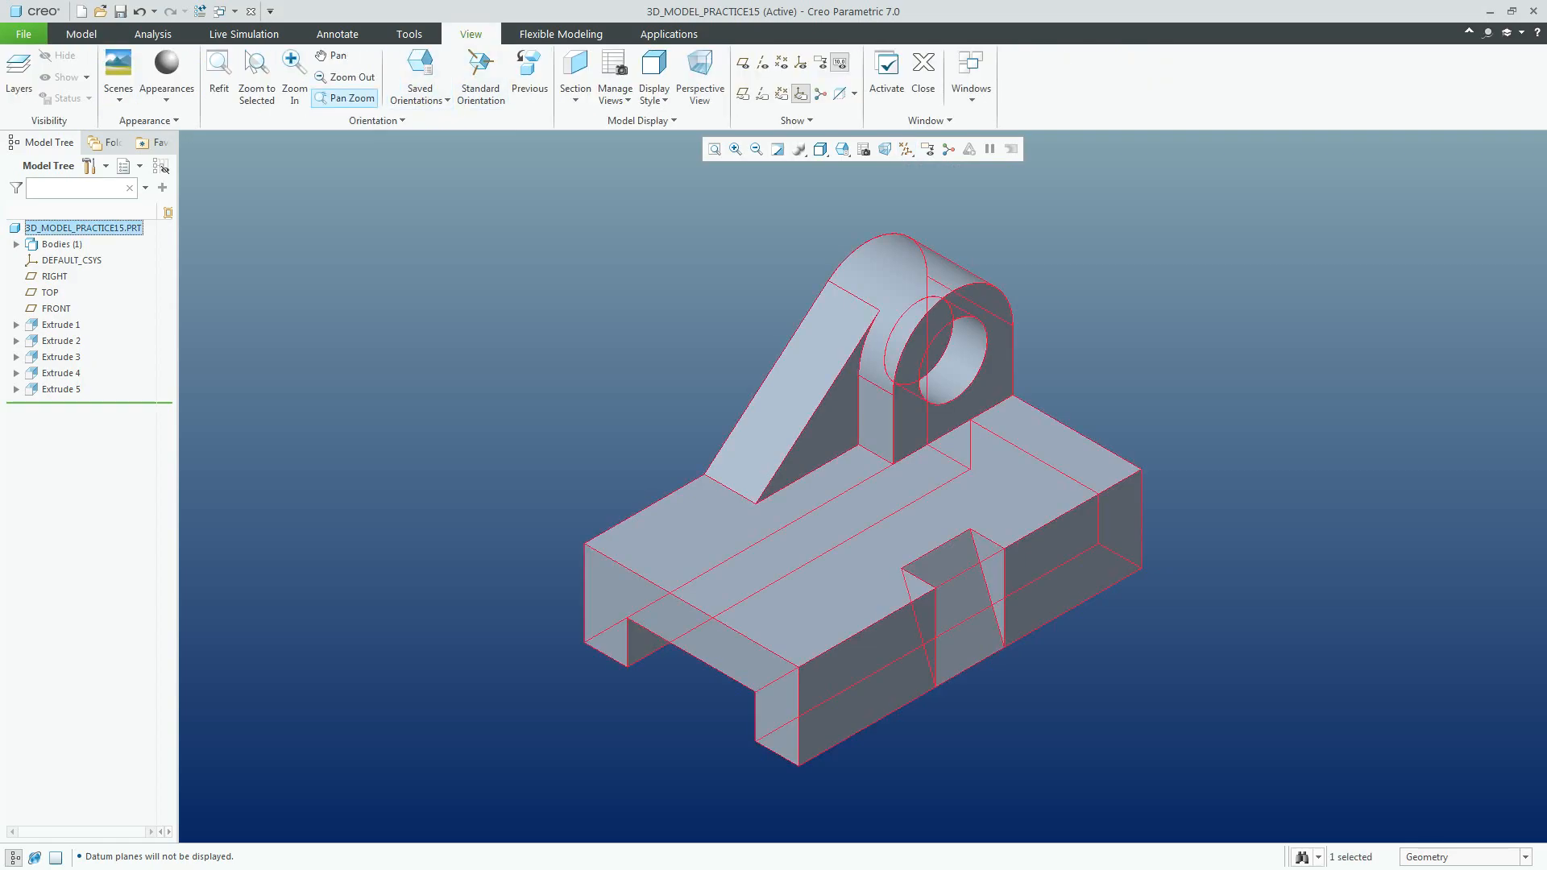
click(166, 92)
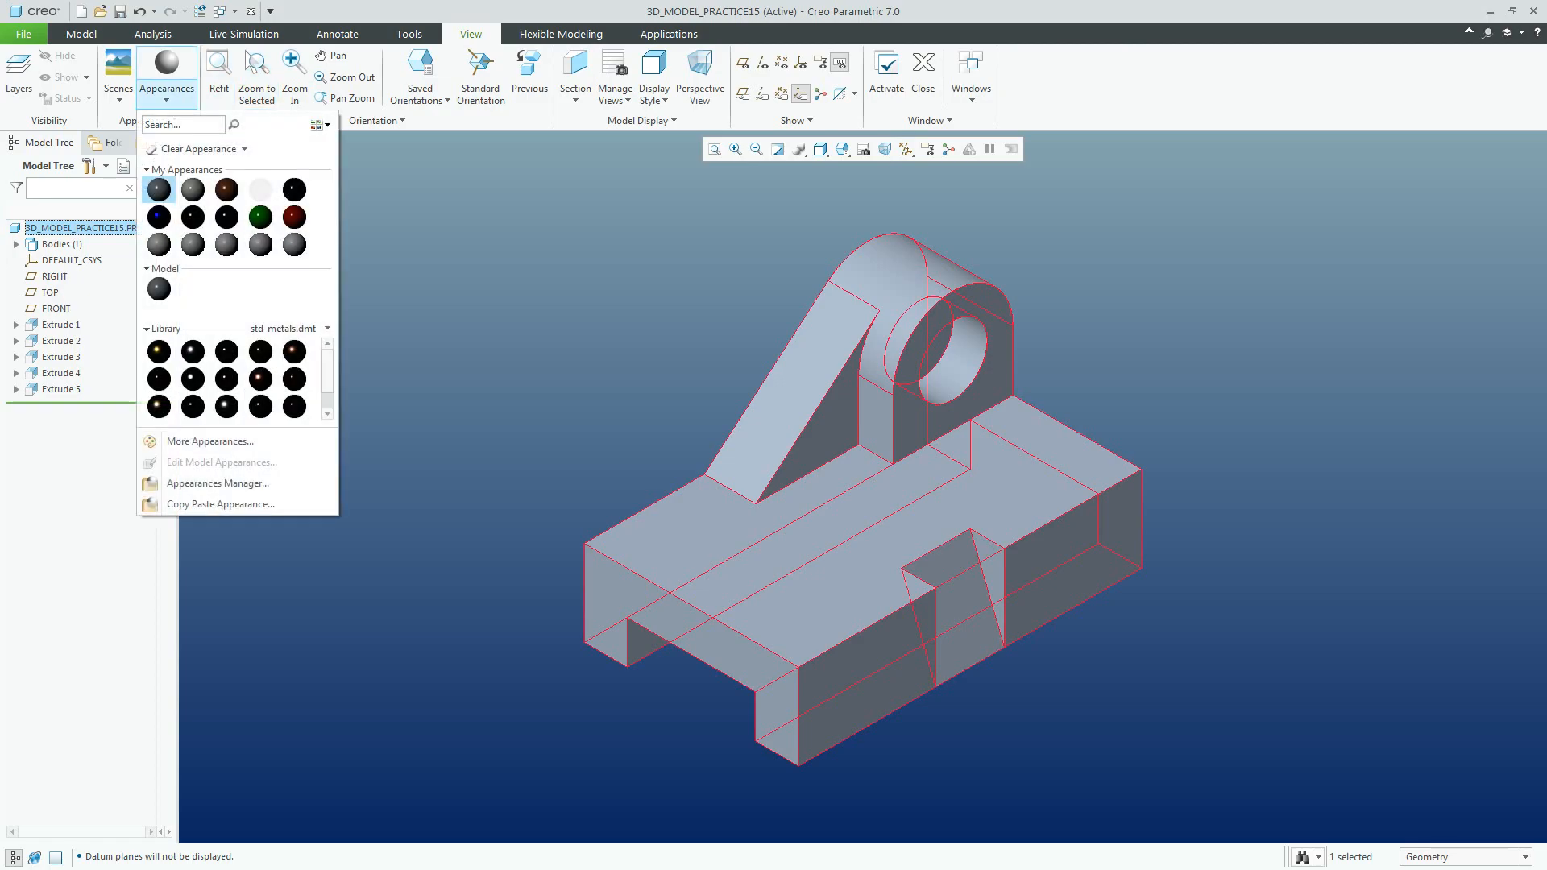
click(211, 442)
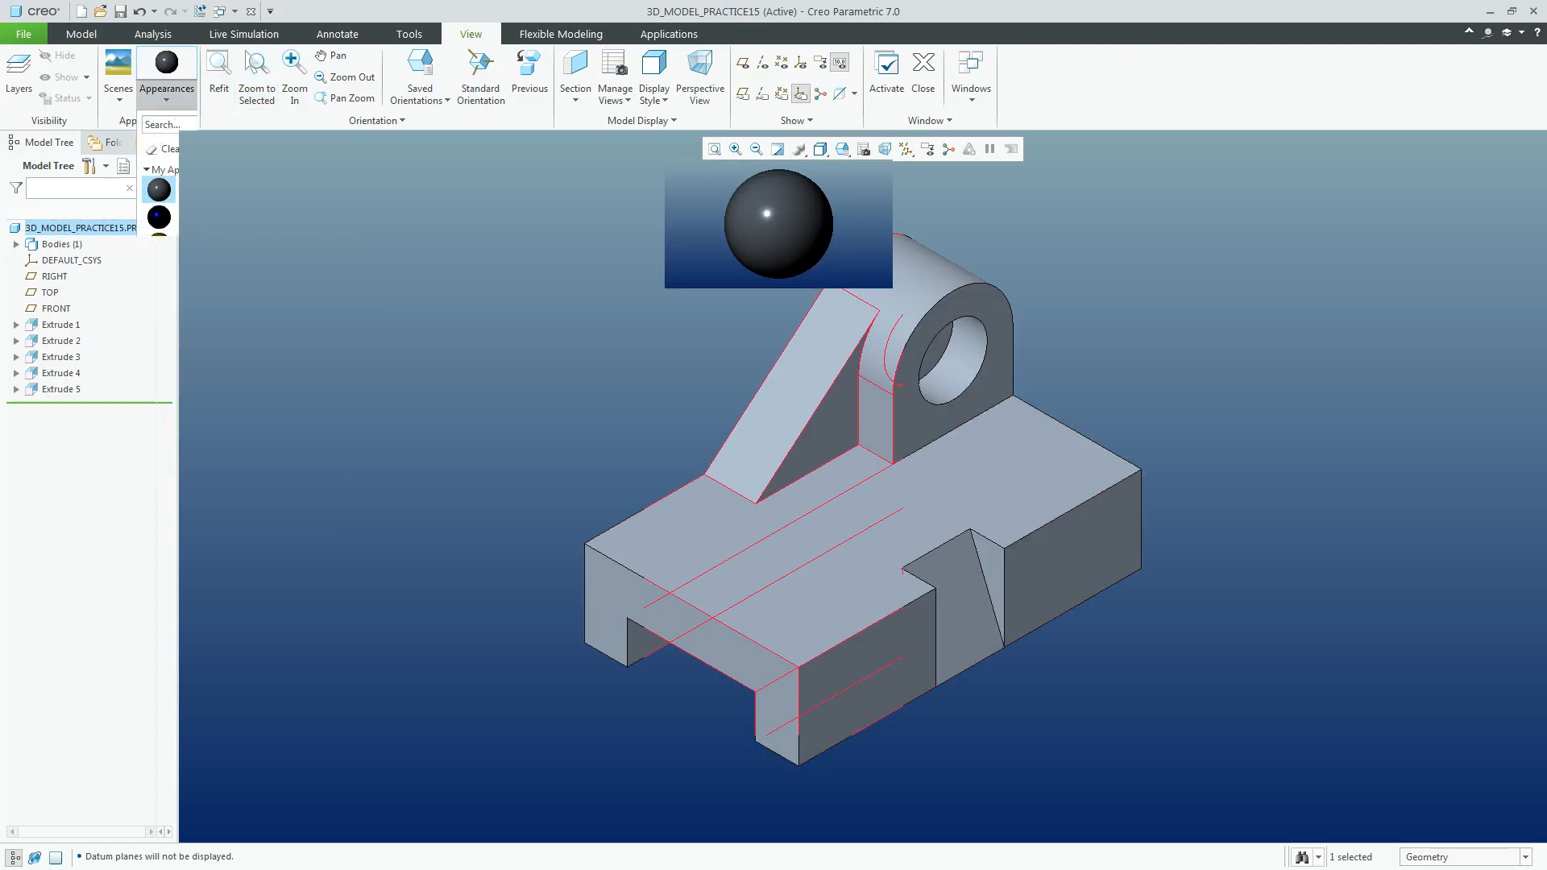
click(866, 443)
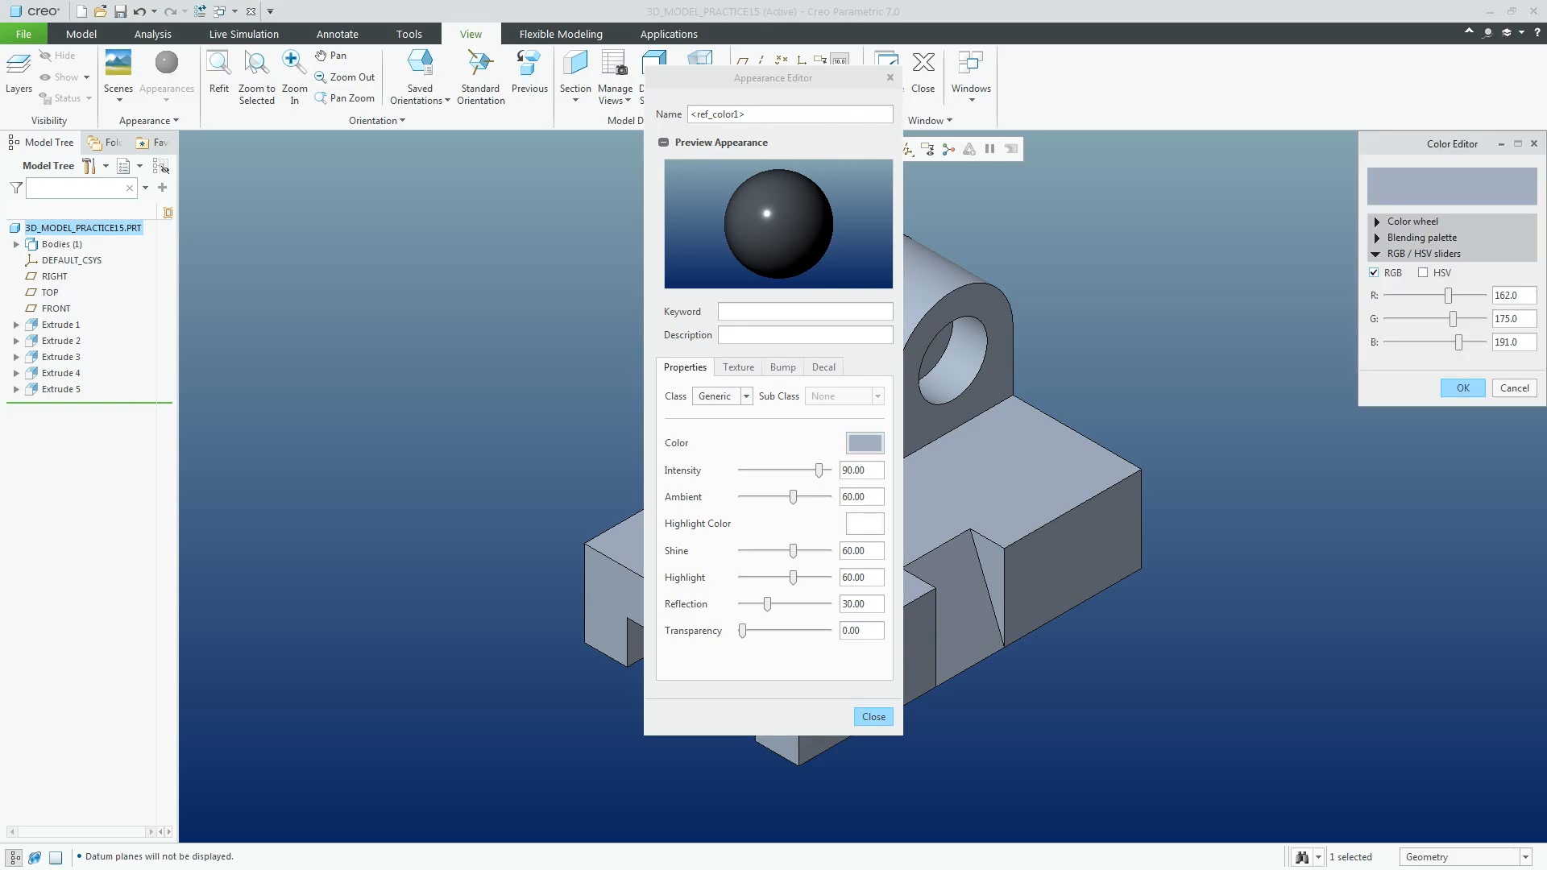
click(1377, 221)
click(1431, 306)
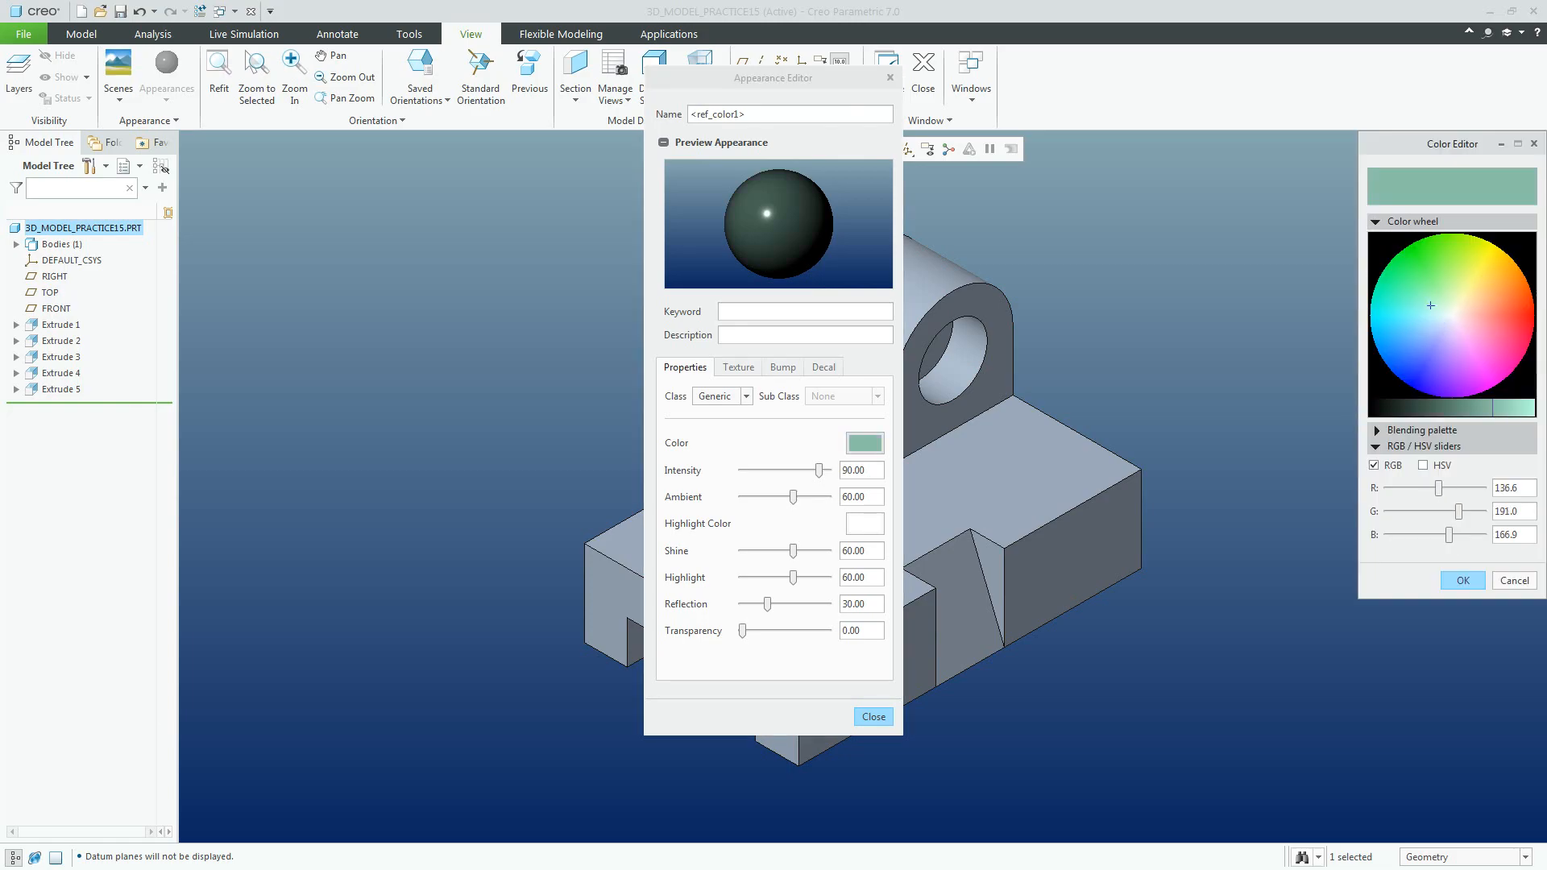
click(1463, 581)
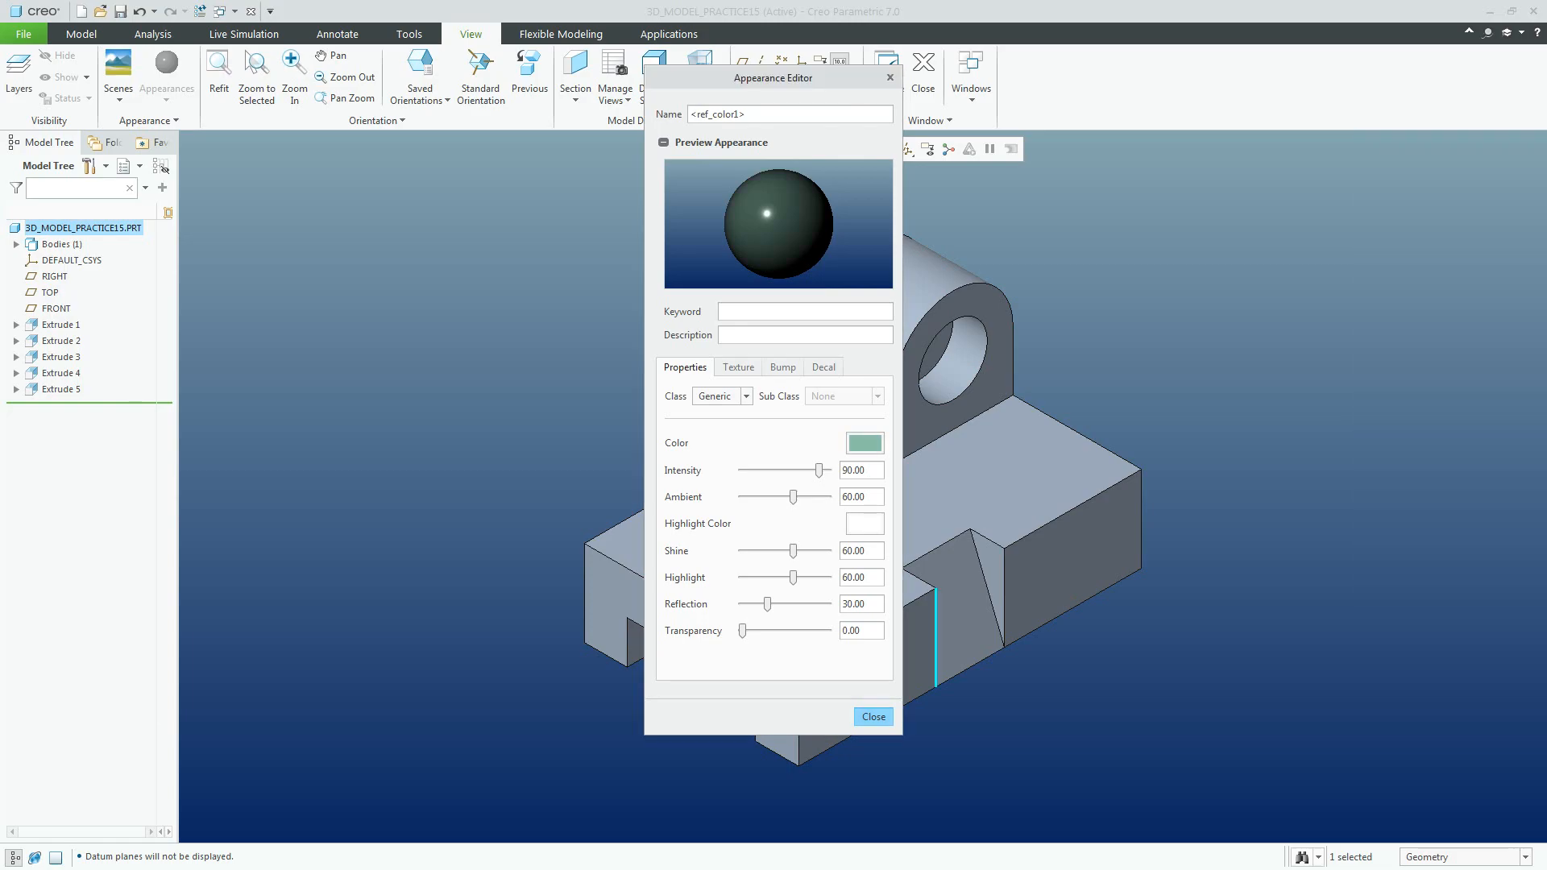
click(874, 717)
key(ctrl+s)
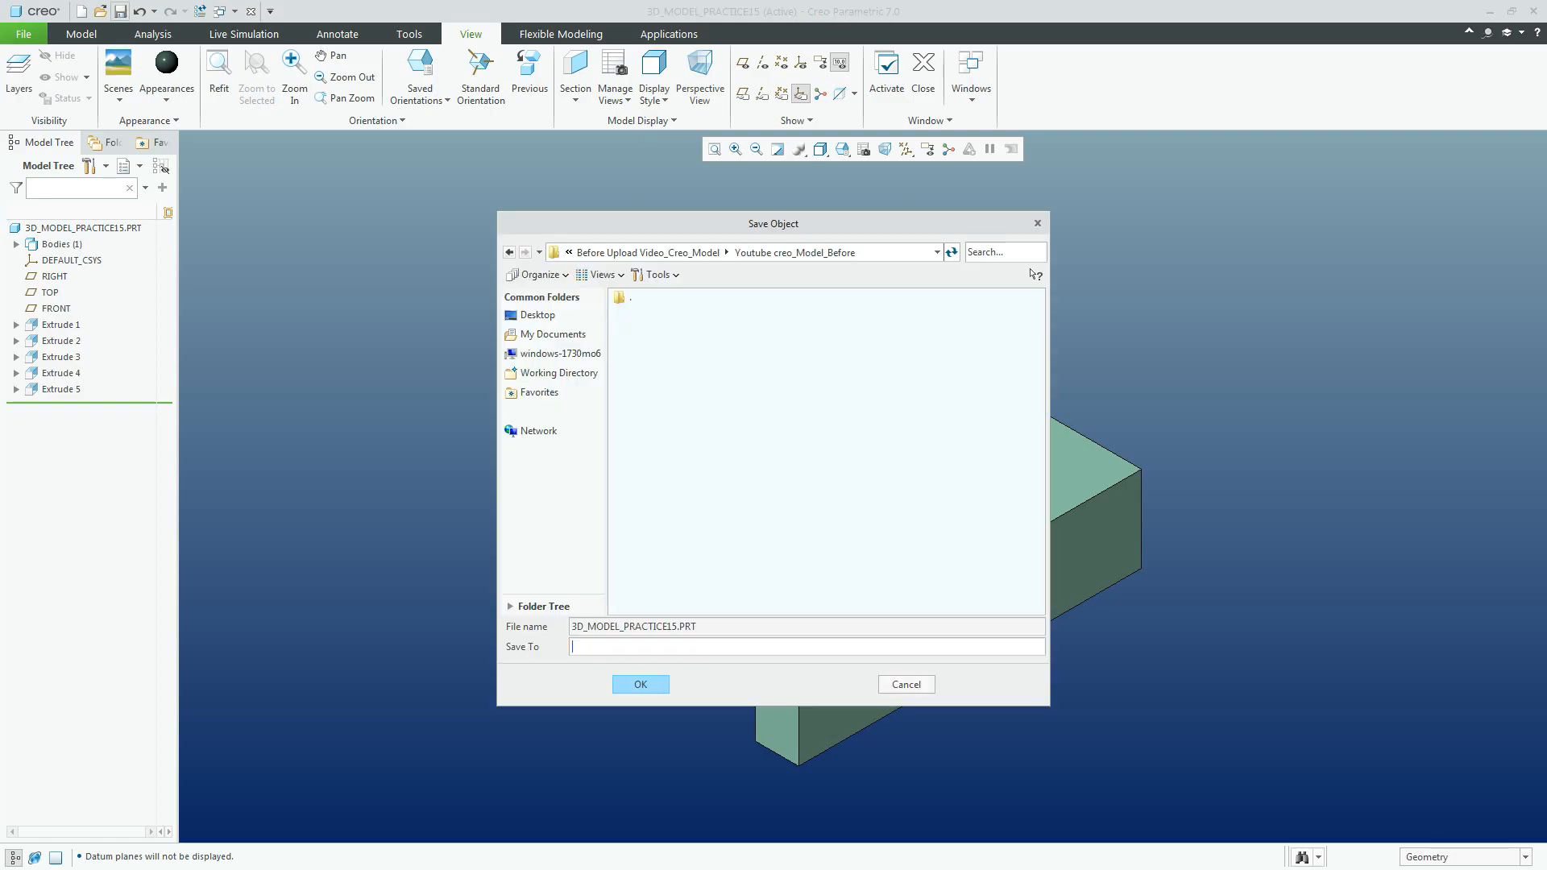
key(Return)
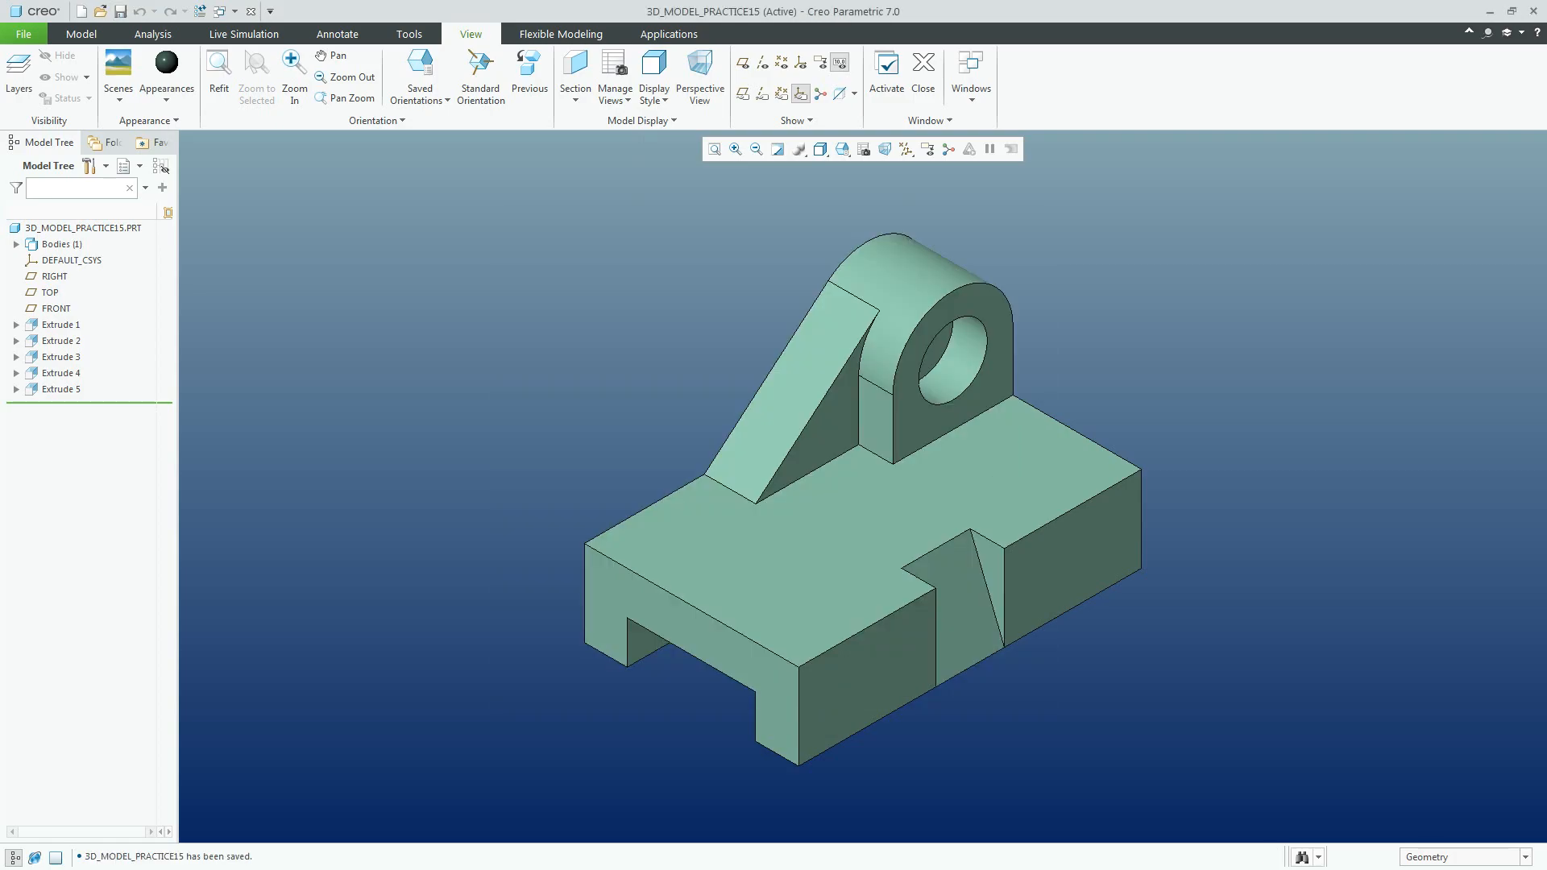